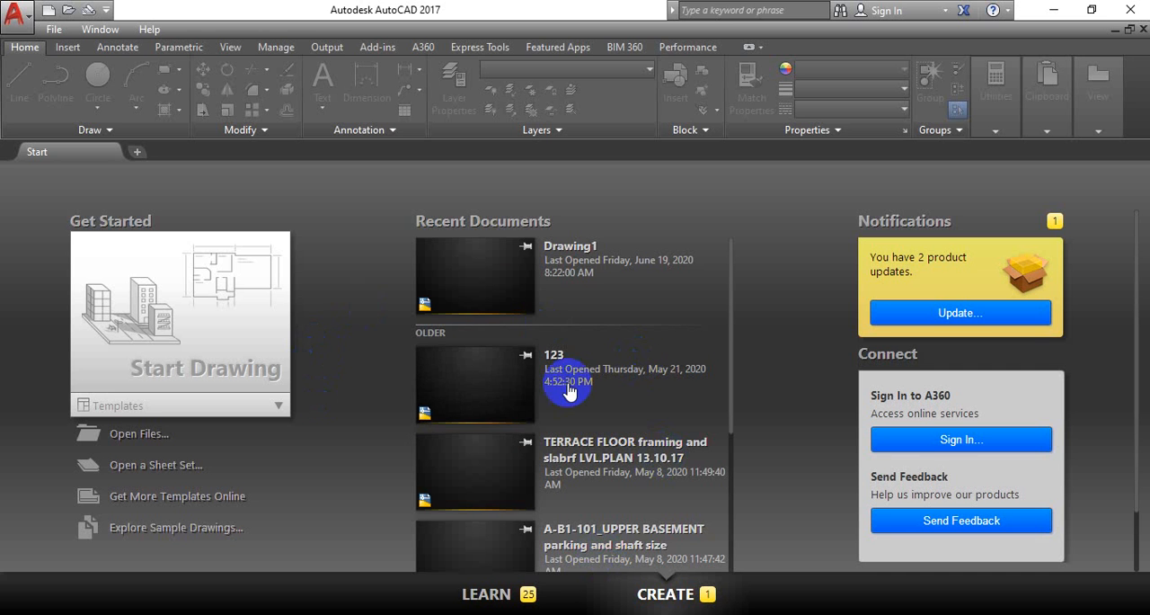
# Start a new blank drawing and bring its origin into the working area
pyautogui.click(184, 319)
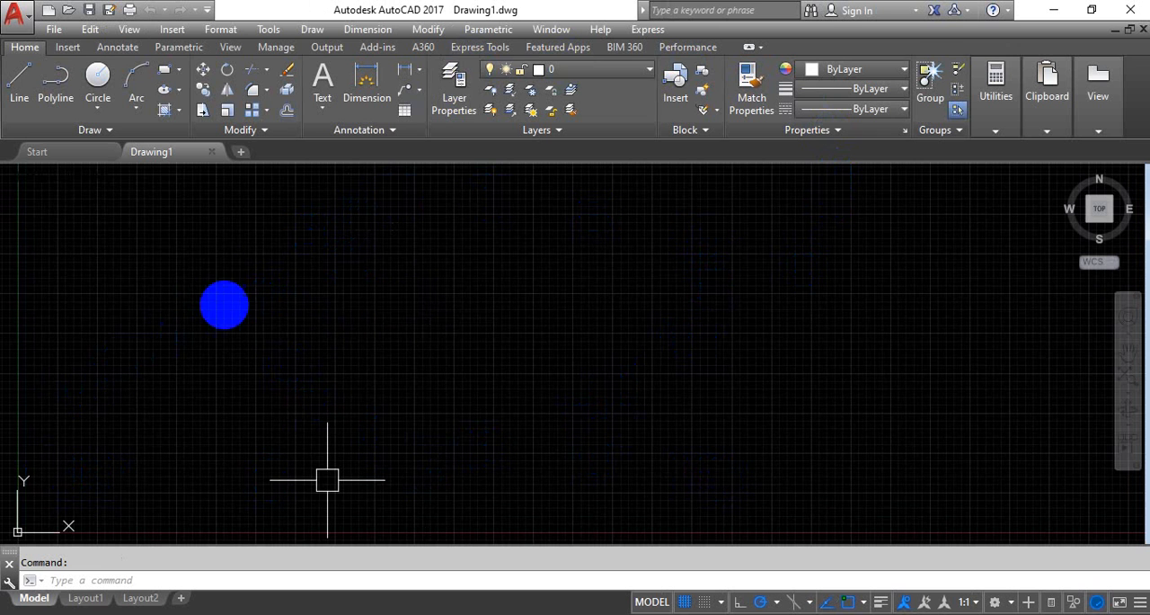
pyautogui.moveTo(114, 368); pyautogui.dragTo(451, 252, button='middle')
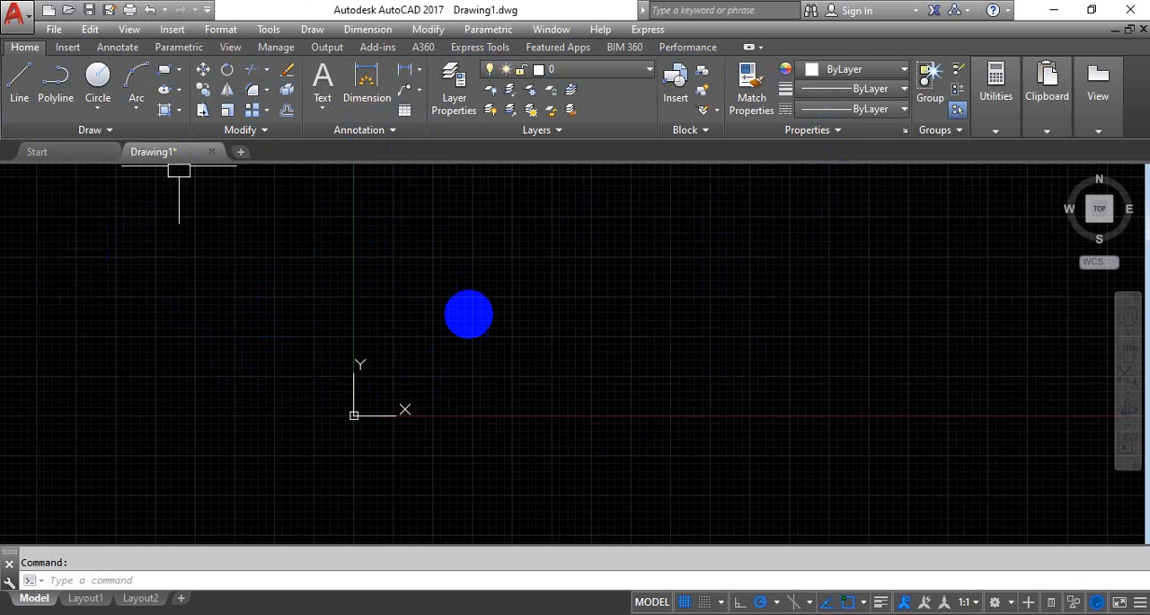
pyautogui.scroll(2, 496, 375)
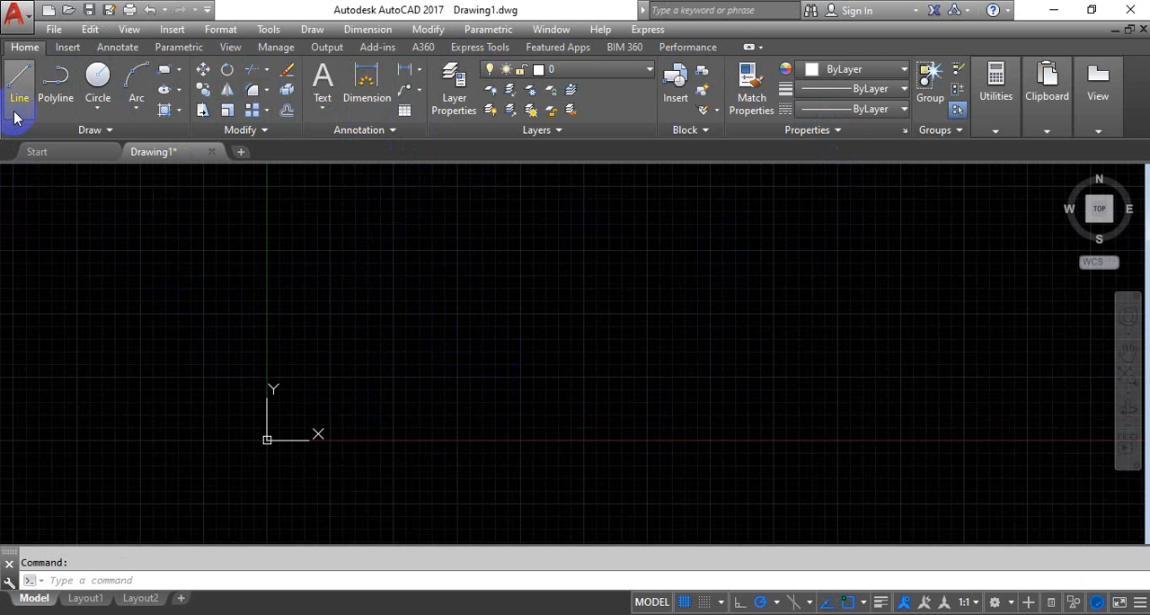
pyautogui.click(97, 108)
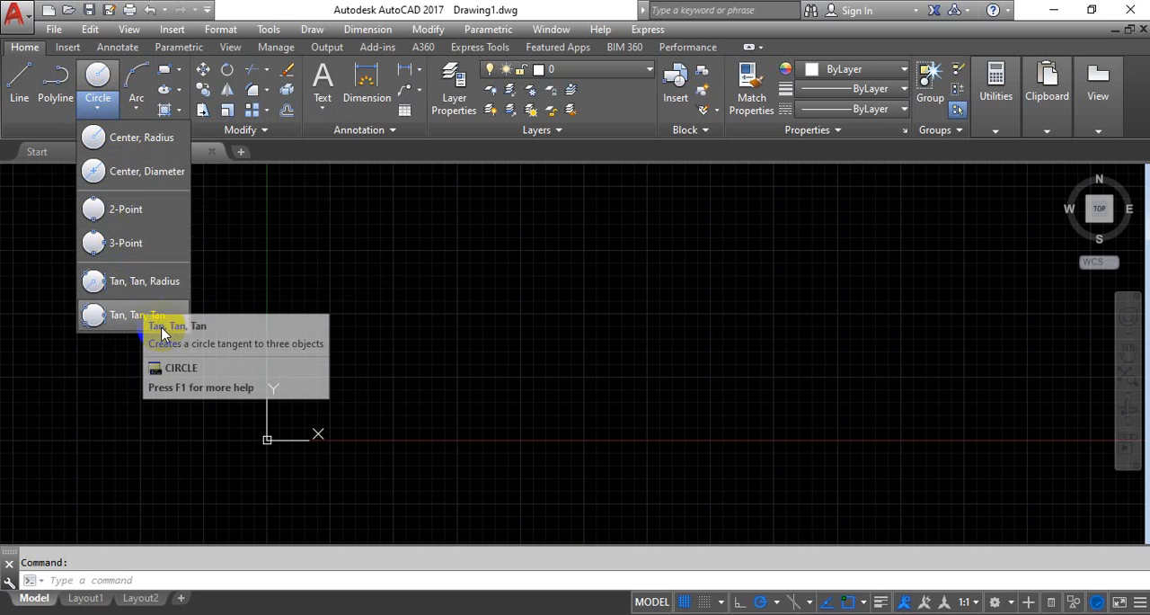
pyautogui.click(450, 316)
pyautogui.scroll(2, 387, 313)
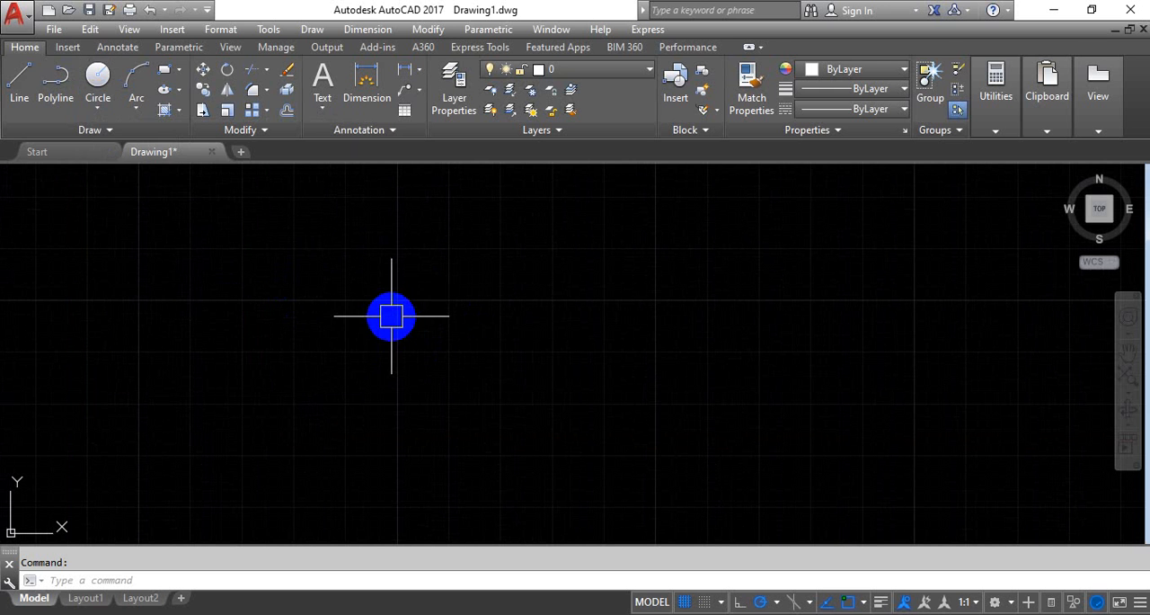
pyautogui.click(96, 110)
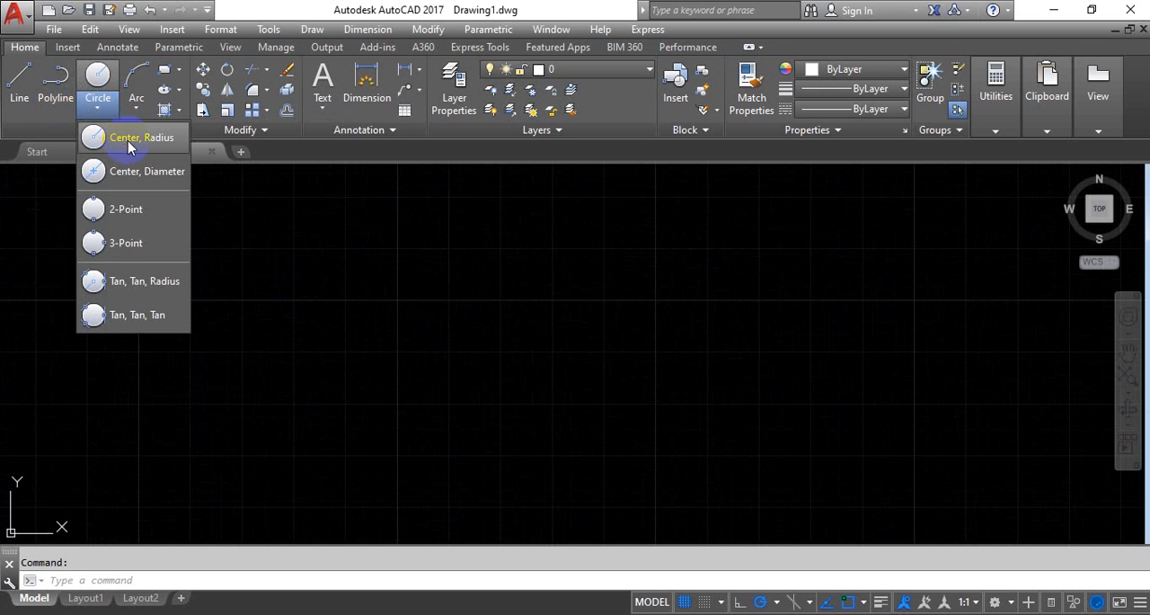
pyautogui.click(128, 146)
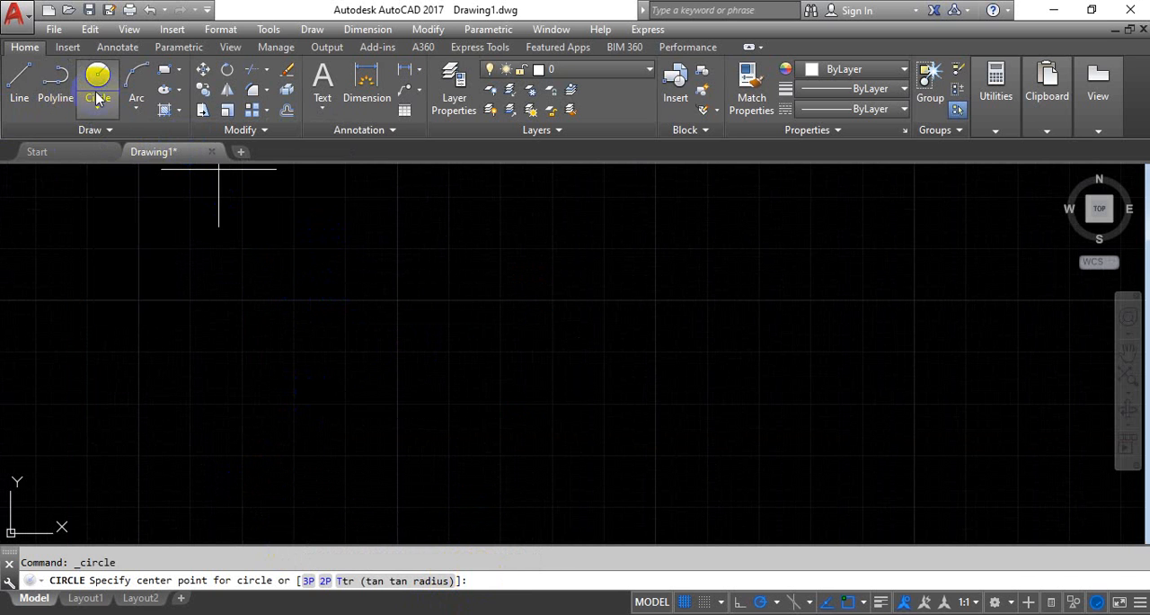
pyautogui.press('Escape')
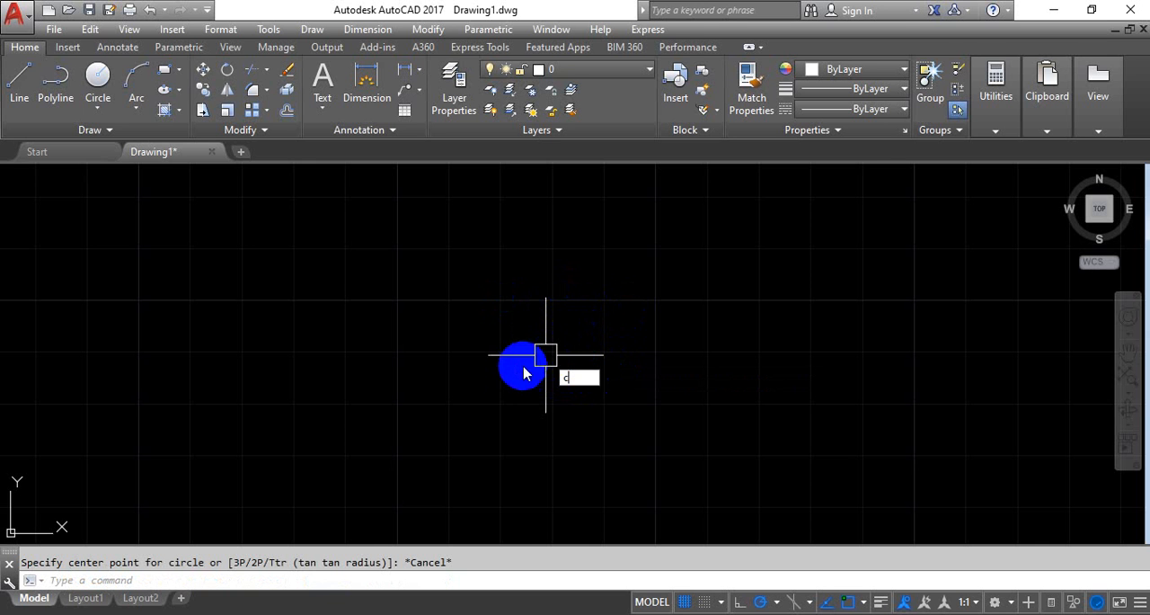
# Draw a circle with a radius of 5 in the empty drawing area above the X axis
pyautogui.press('Return')
pyautogui.press('Return')
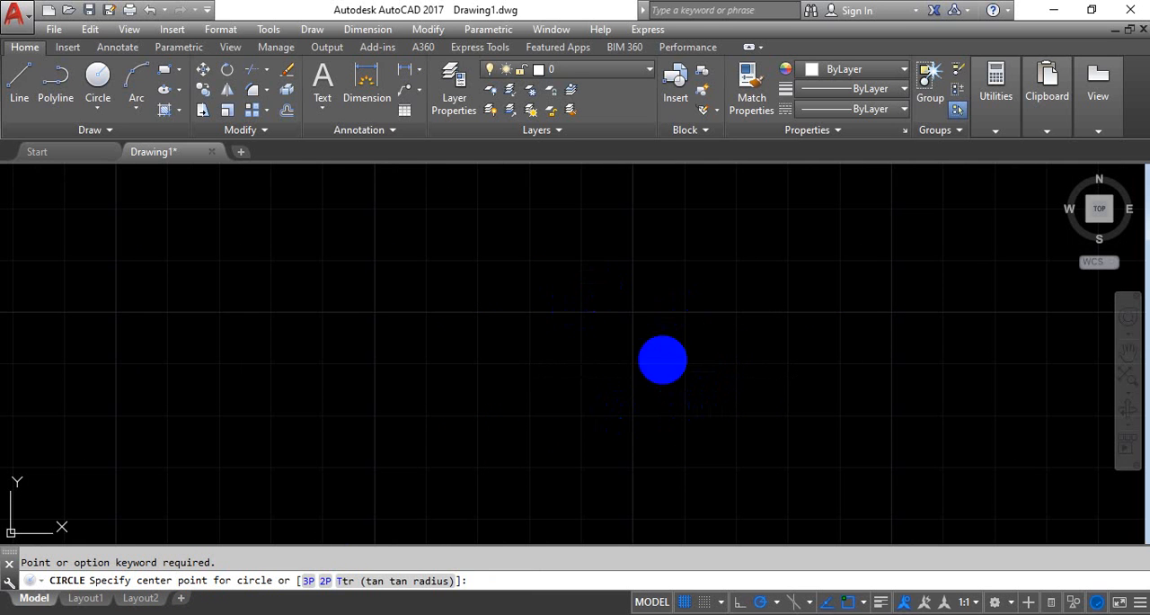
pyautogui.click(512, 346)
pyautogui.scroll(-3, 668, 373)
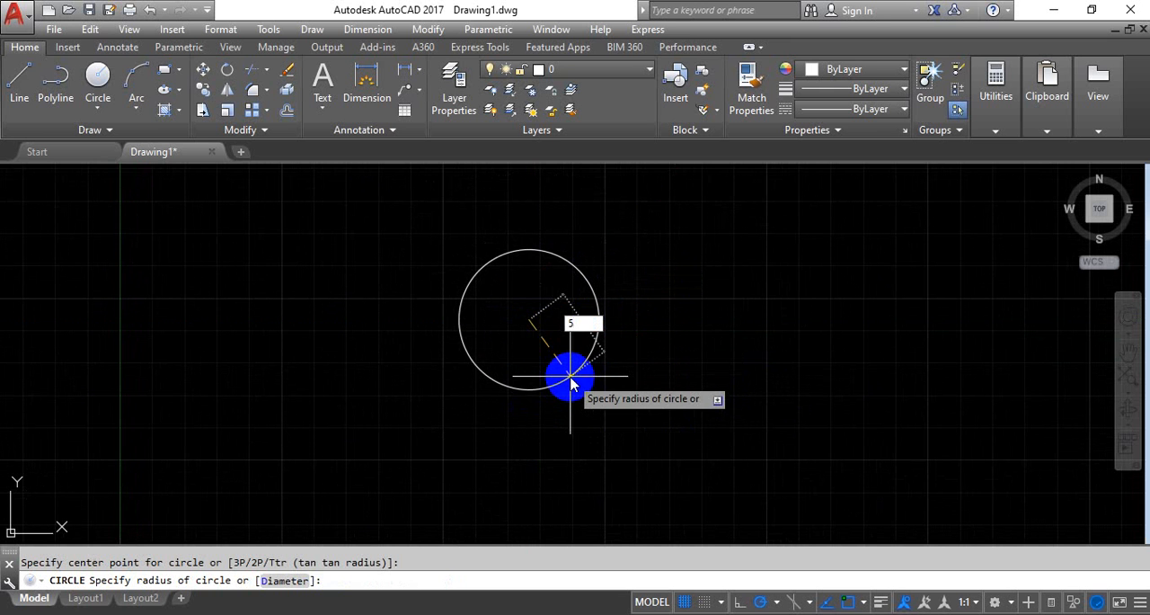
pyautogui.write('5')
pyautogui.press('Return')
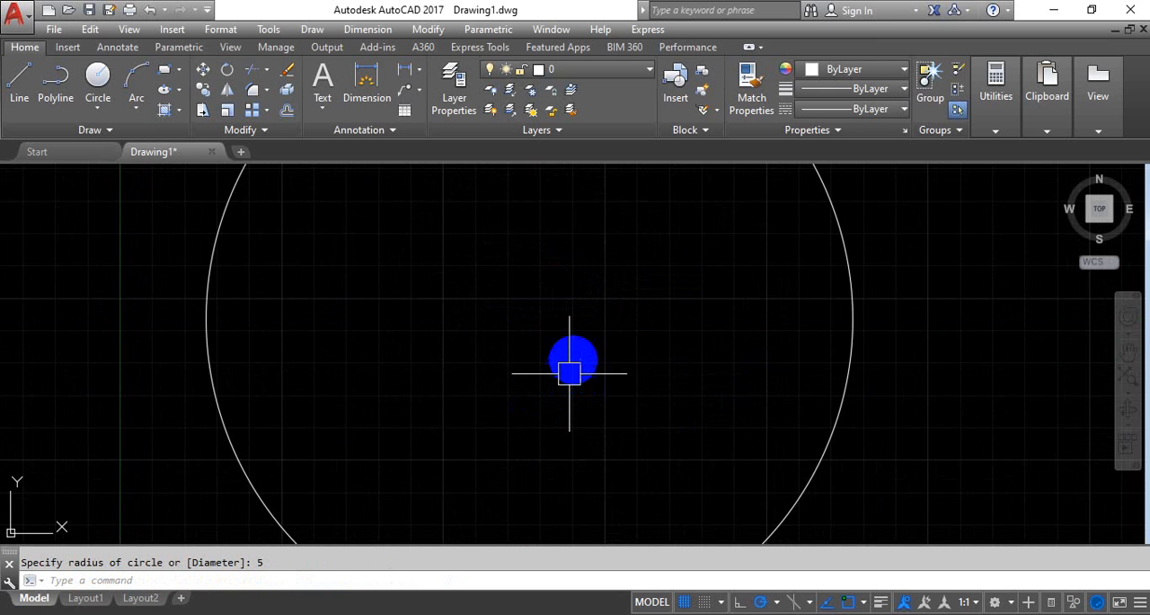
# Draw a second circle to the right of the first using Center, Diameter with a diameter of 10
pyautogui.scroll(-5, 637, 287)
pyautogui.moveTo(647, 278); pyautogui.dragTo(512, 334, button='middle')
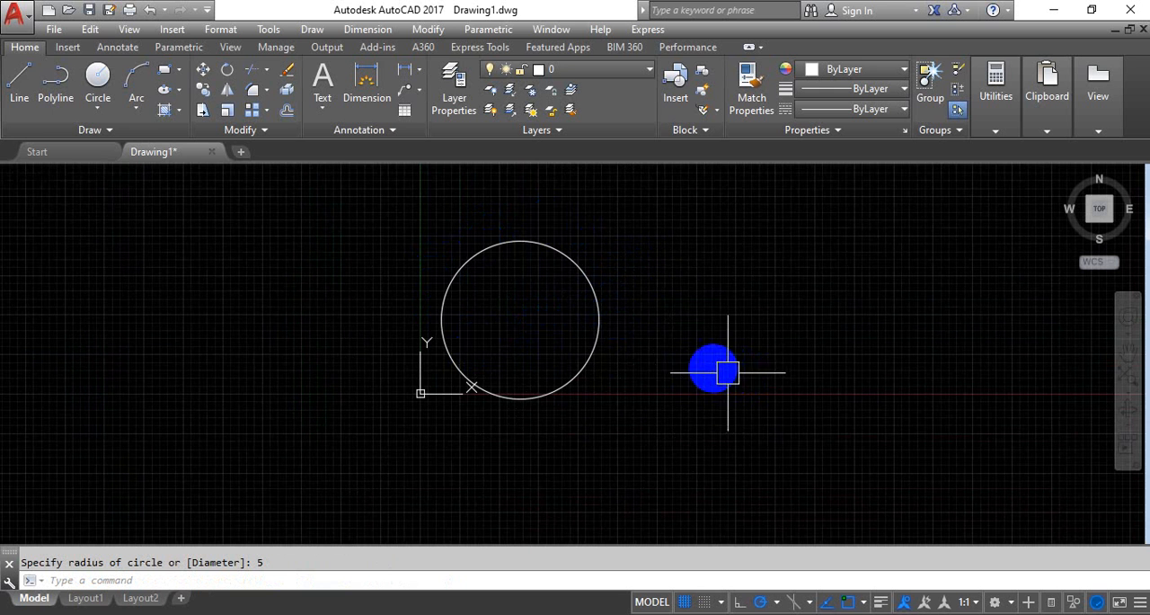
pyautogui.moveTo(727, 371)
pyautogui.mouseDown(button='middle')
pyautogui.moveTo(629, 336)
pyautogui.moveTo(396, 331)
pyautogui.mouseUp(button='middle')
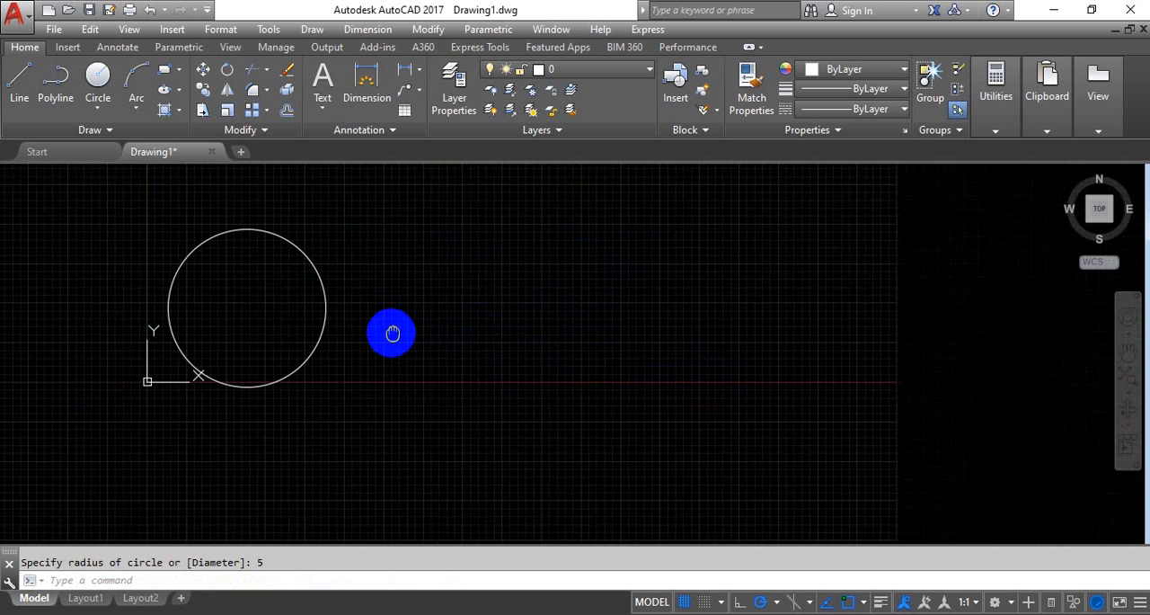
pyautogui.click(95, 108)
pyautogui.click(138, 170)
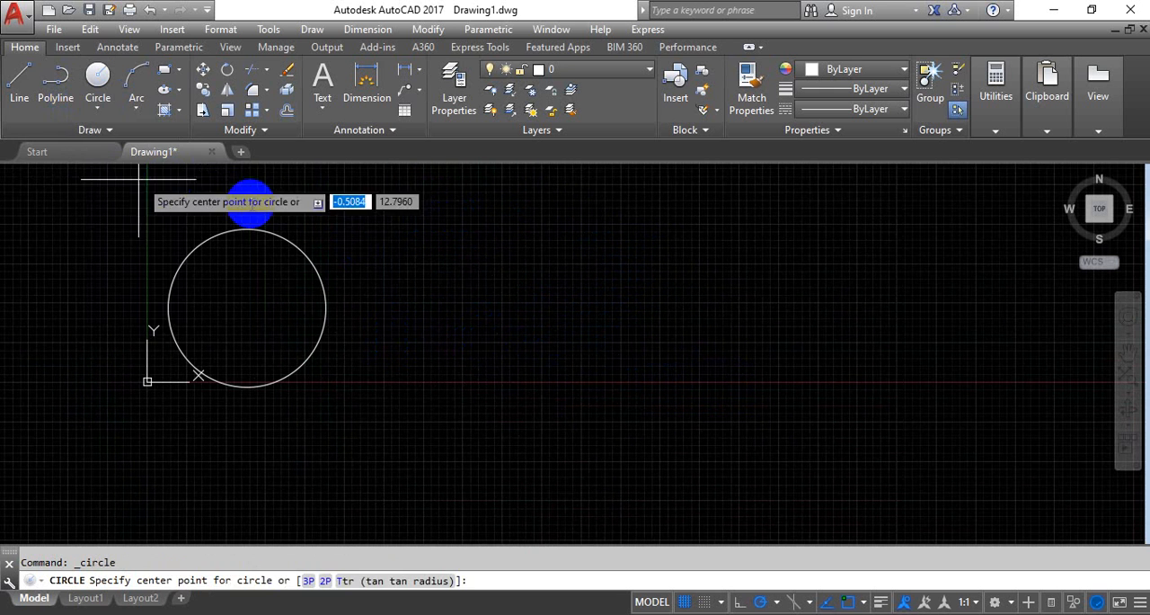
pyautogui.click(499, 321)
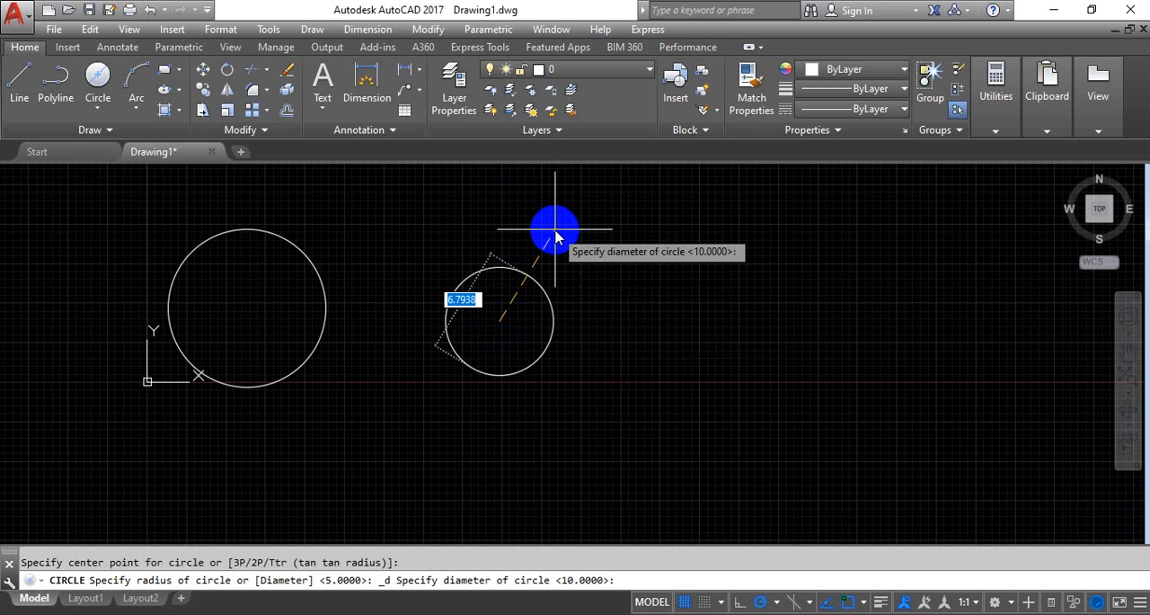
pyautogui.write('10')
pyautogui.press('Return')
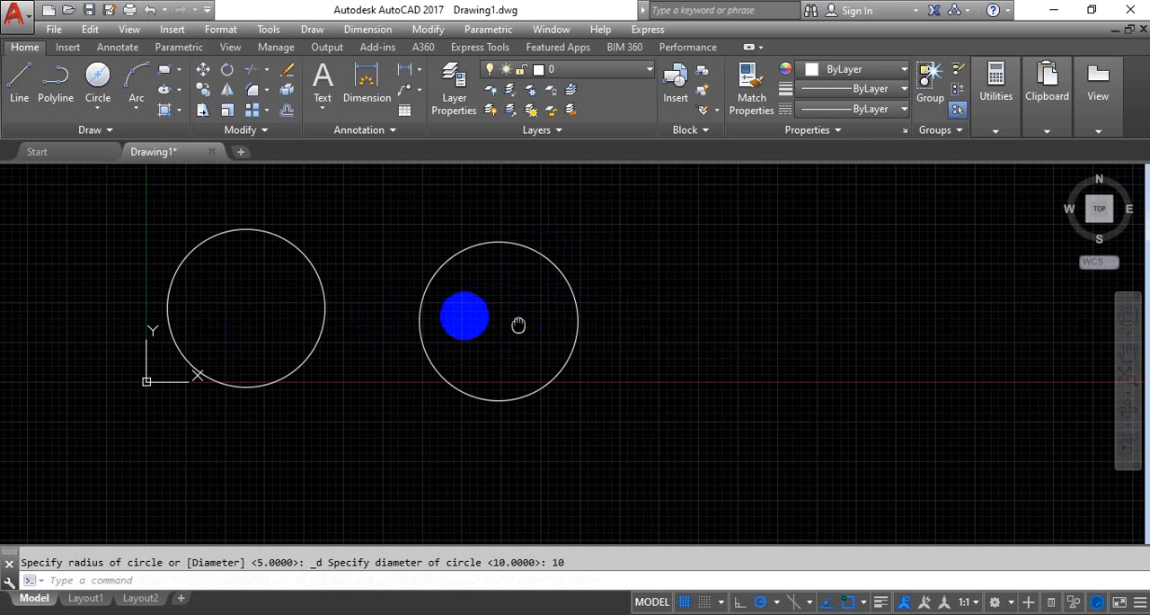
# Draw a horizontal line about 15 units long to the right of the second circle with Ortho on
pyautogui.moveTo(521, 326); pyautogui.dragTo(380, 311, button='middle')
pyautogui.click(99, 112)
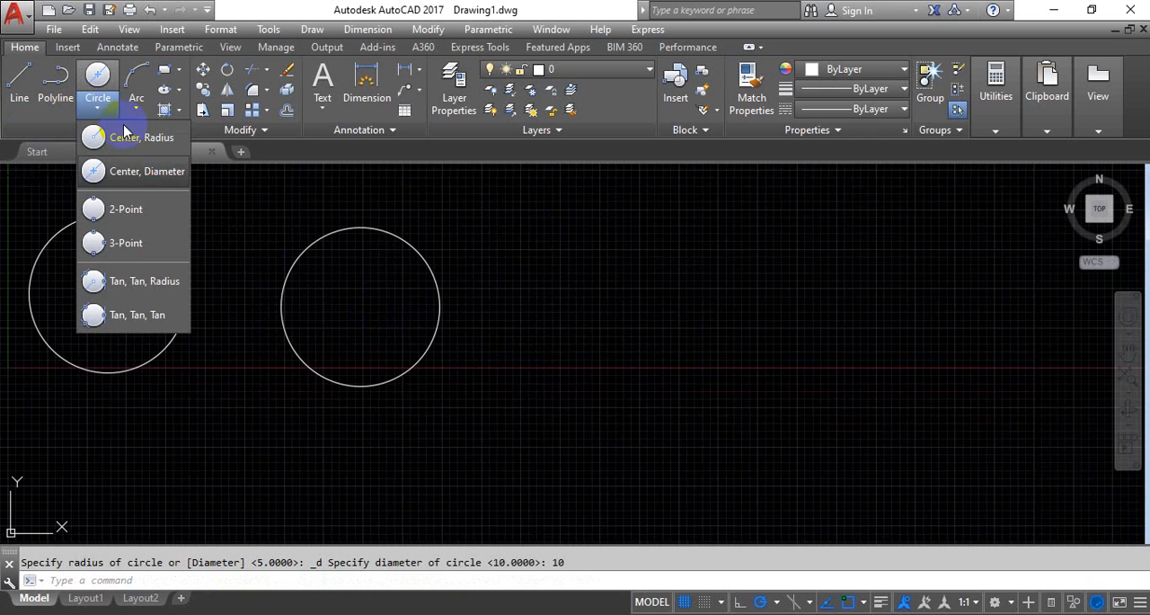
pyautogui.click(19, 81)
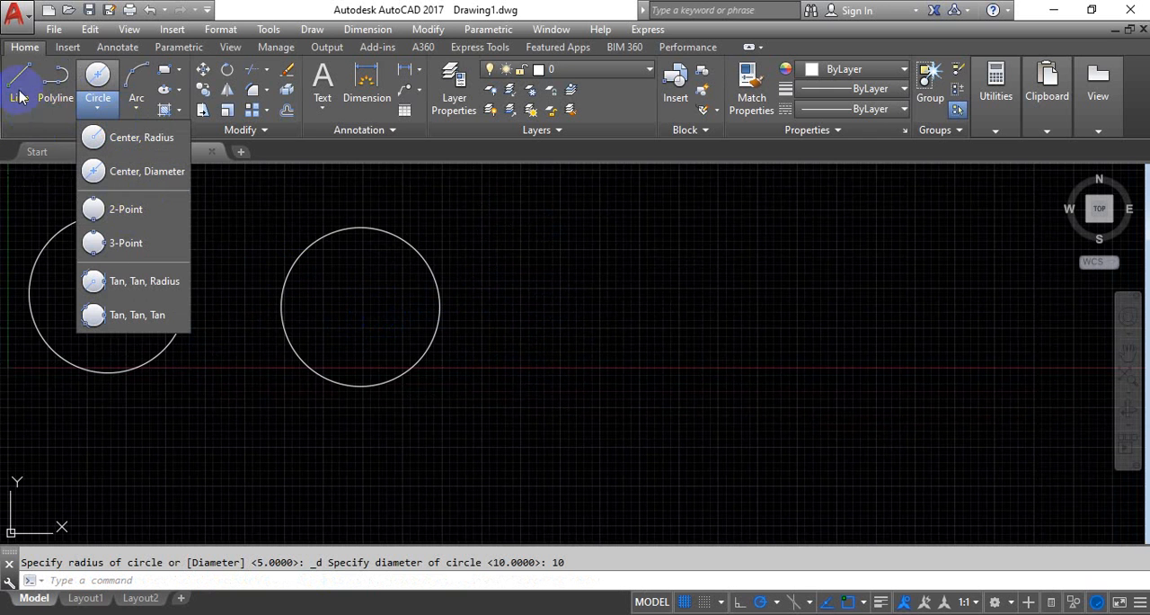
pyautogui.moveTo(542, 284); pyautogui.dragTo(444, 282, button='middle')
pyautogui.click(481, 304)
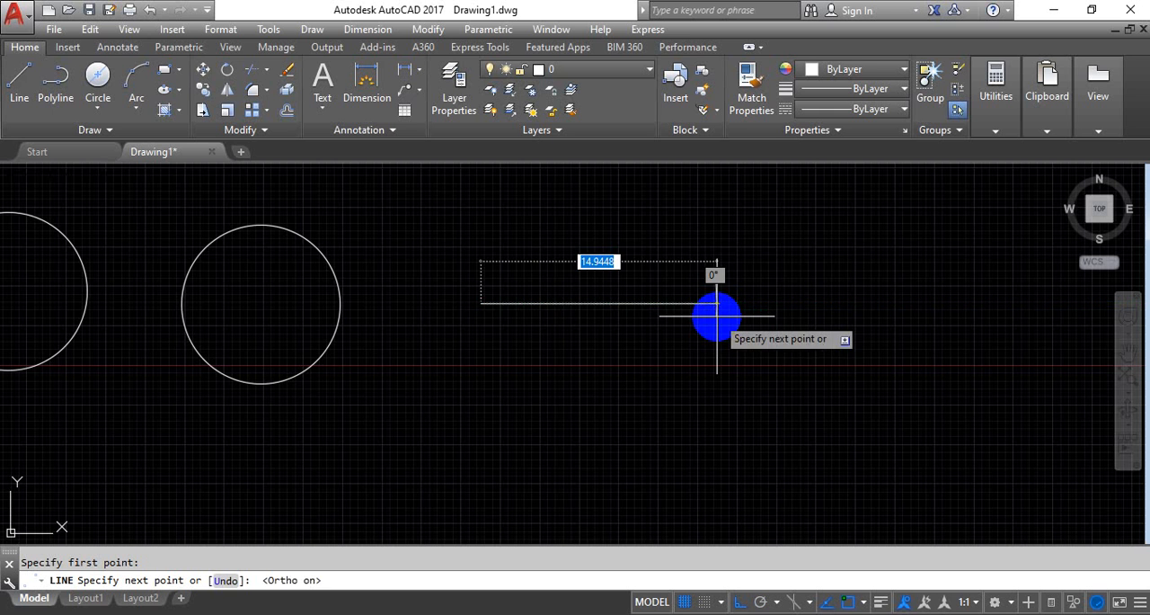
pyautogui.click(716, 316)
pyautogui.rightClick(745, 276)
pyautogui.click(749, 287)
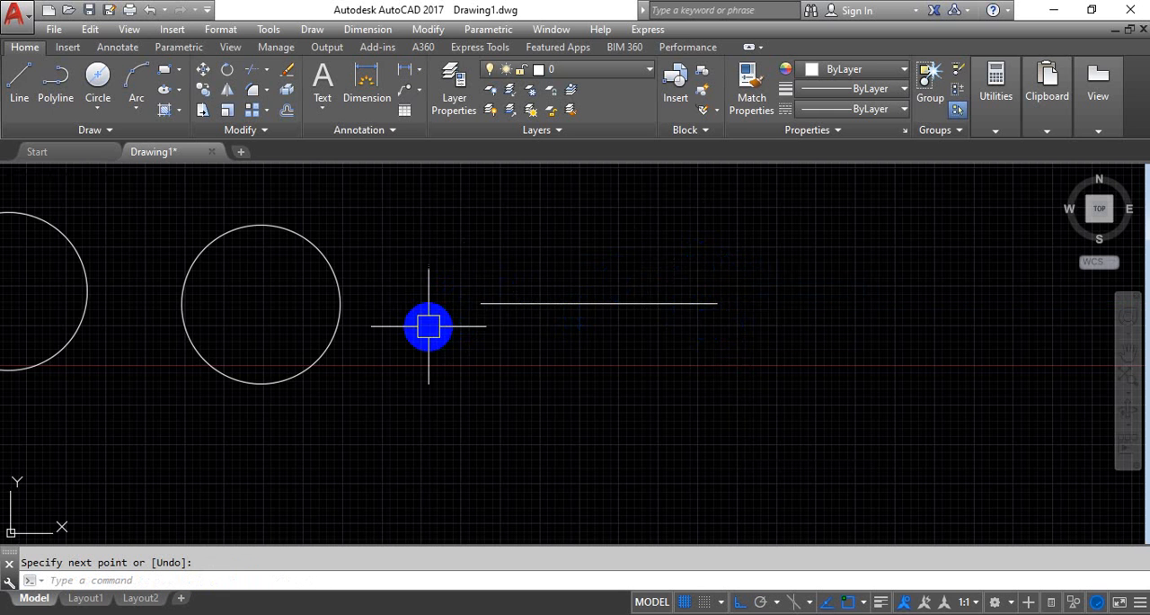
# Draw a 2-Point circle using the horizontal line's two endpoints as the ends of its diameter
pyautogui.click(106, 117)
pyautogui.click(118, 210)
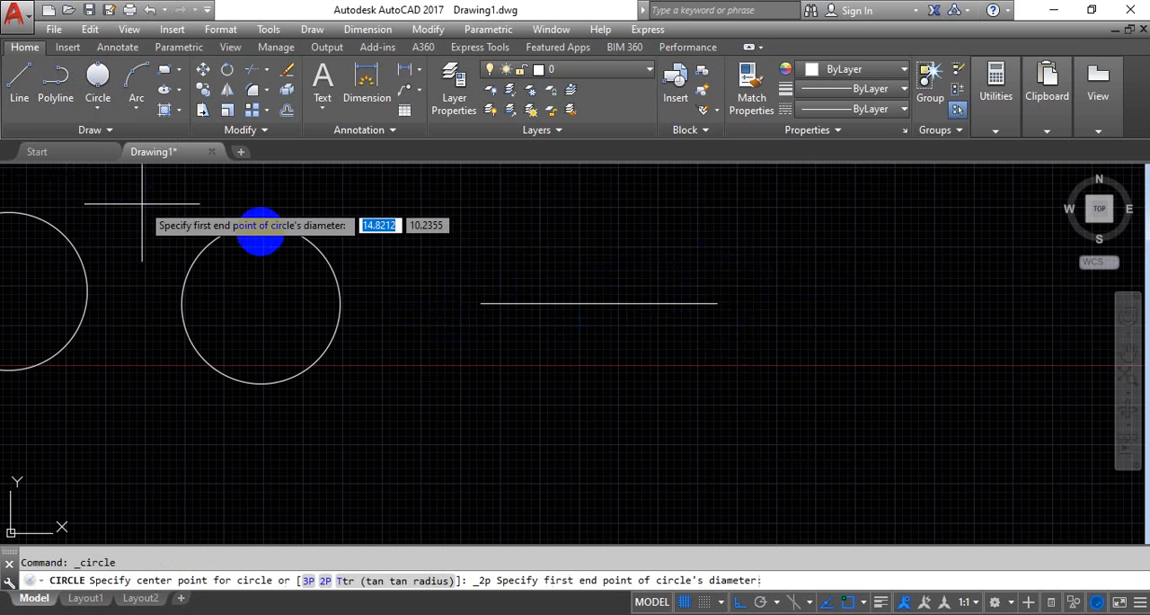
pyautogui.click(481, 302)
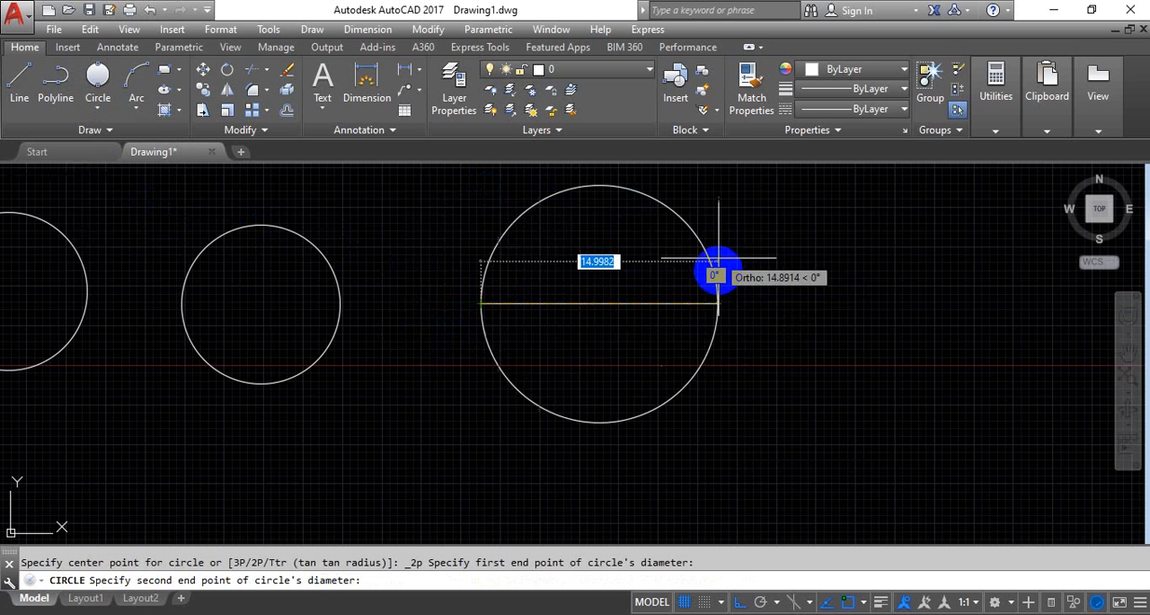
pyautogui.click(714, 302)
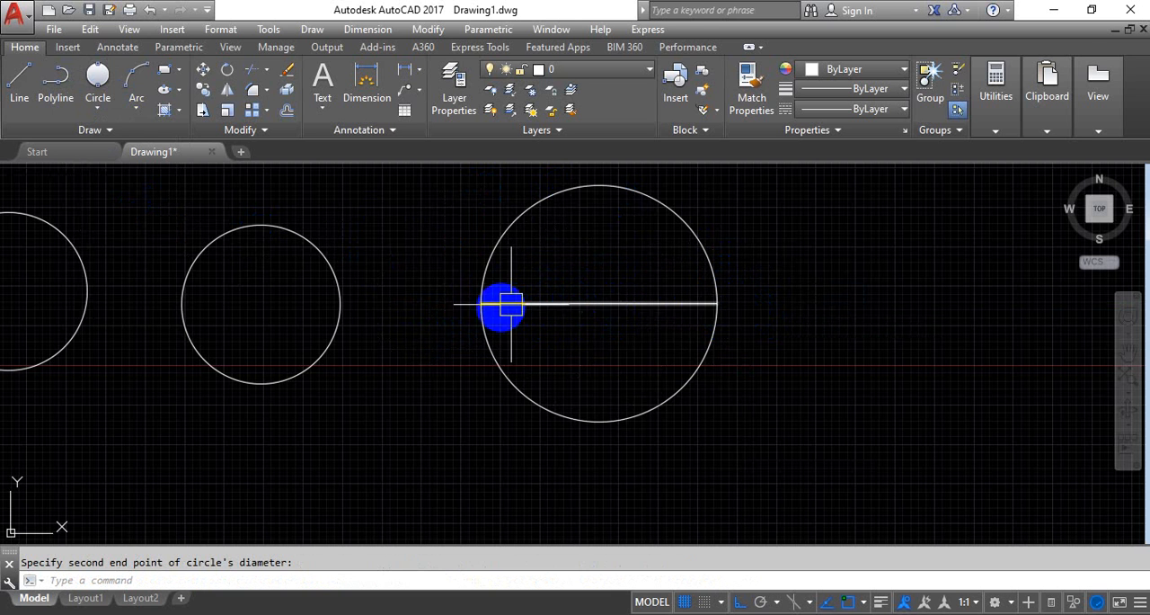
# Delete the two-point circle and the horizontal line inside it
pyautogui.click(716, 331)
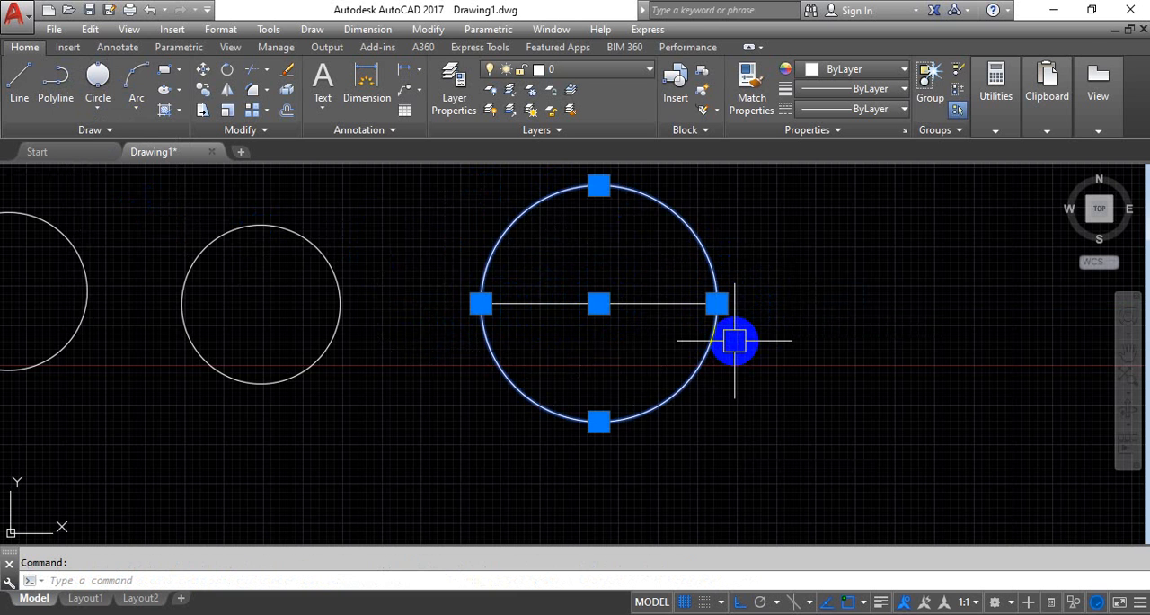
pyautogui.press('Delete')
pyautogui.click(688, 263)
pyautogui.click(544, 350)
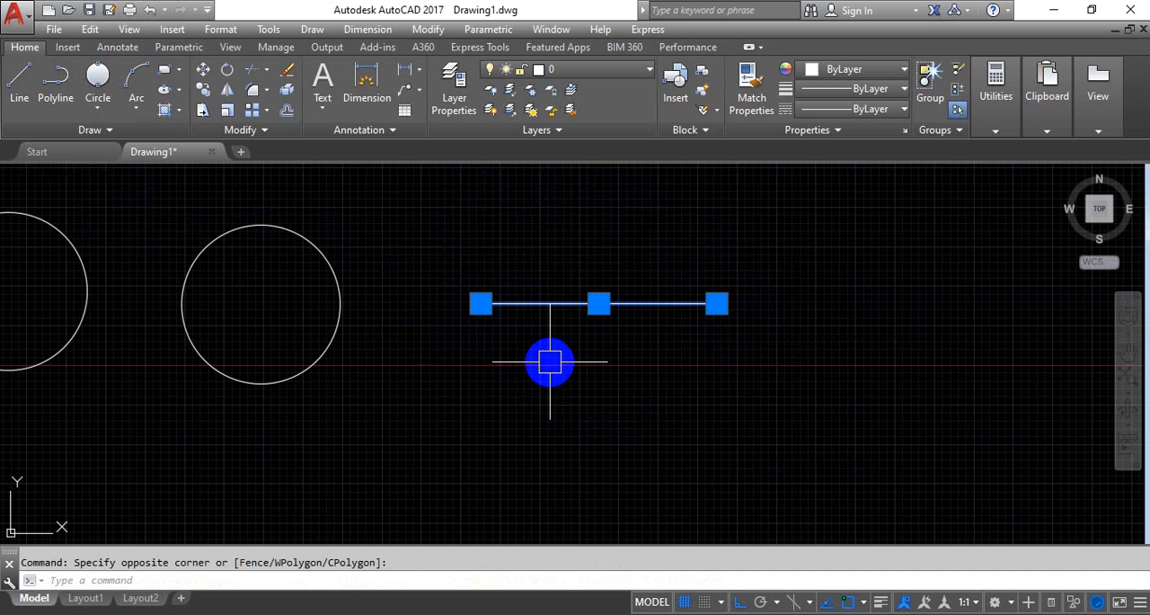
pyautogui.press('Delete')
# Draw a horizontal line 10 units long to the right of the second circle
pyautogui.write('l')
pyautogui.press('Return')
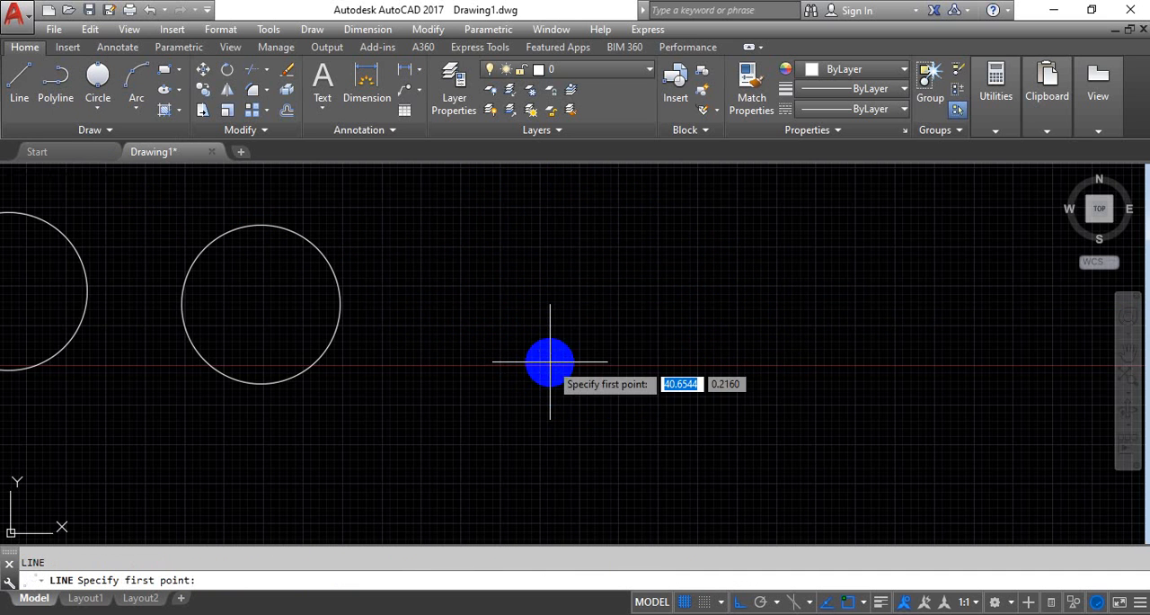
pyautogui.click(495, 336)
pyautogui.write('10')
pyautogui.press('Return')
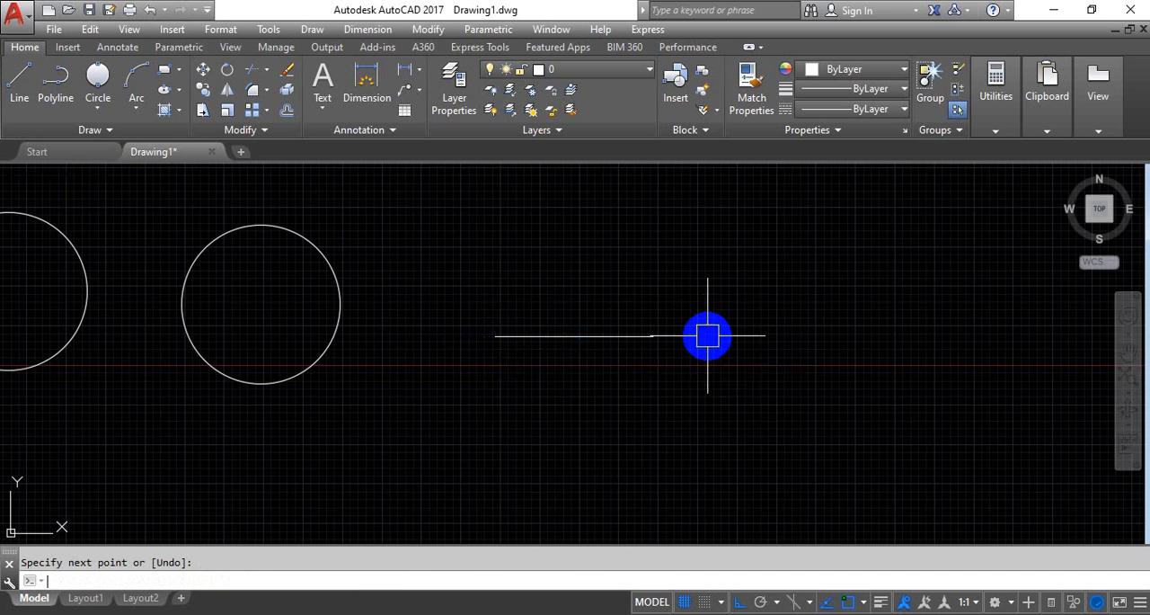
pyautogui.press('Return')
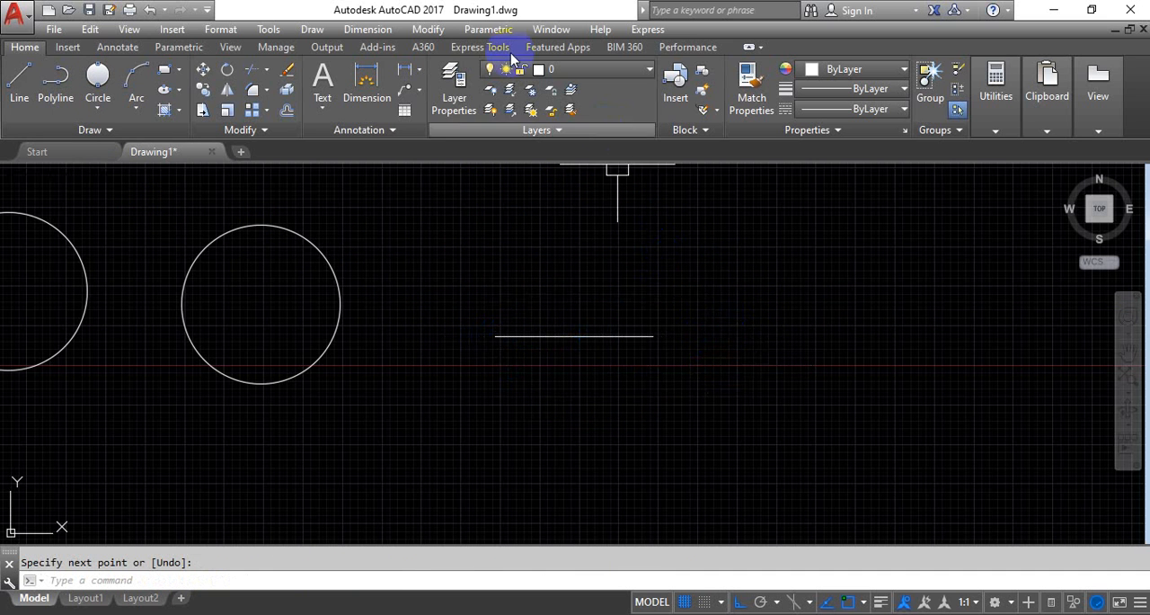
# Draw a 2-Point circle starting at the line's left endpoint, with a diameter of 10 along the line
pyautogui.click(104, 88)
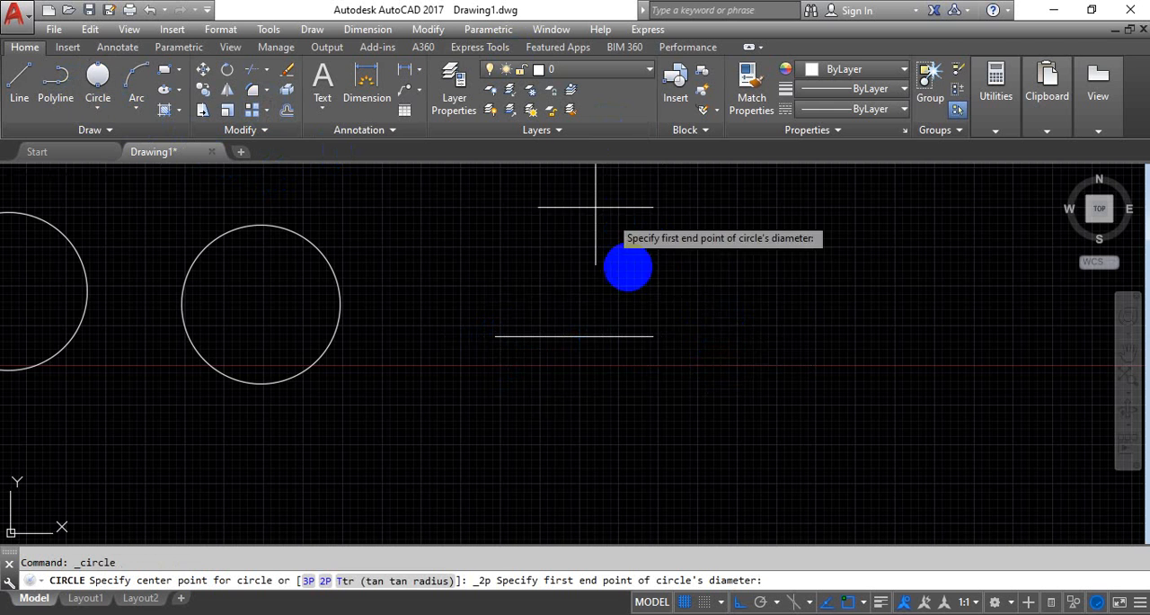
pyautogui.click(494, 335)
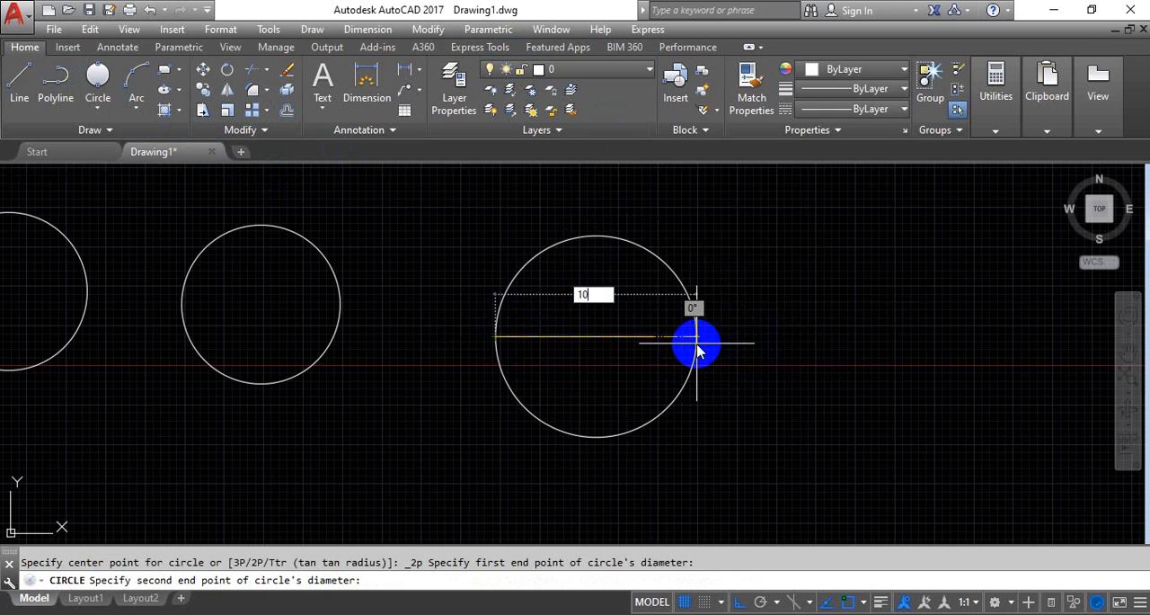
pyautogui.press('Return')
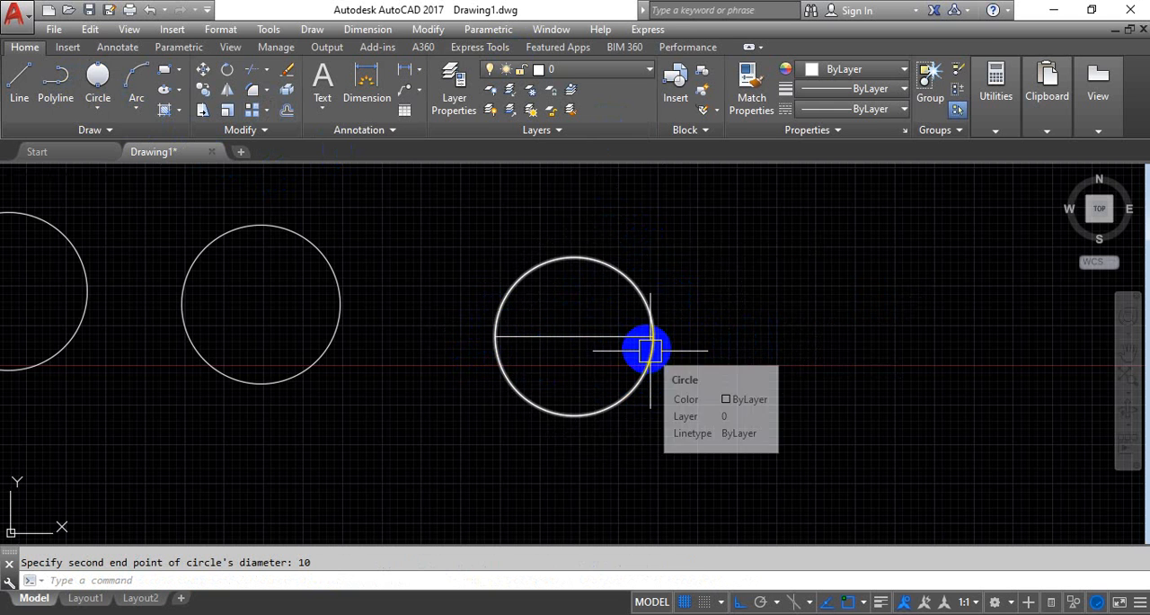
pyautogui.click(614, 338)
pyautogui.moveTo(751, 407); pyautogui.dragTo(725, 371, button='middle')
pyautogui.click(103, 108)
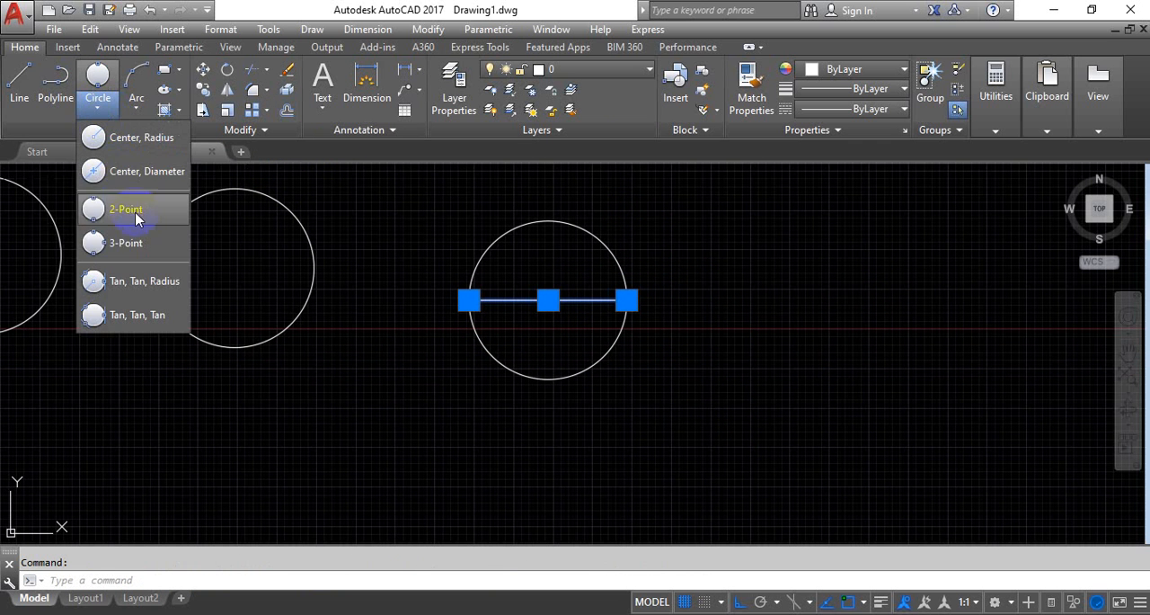
# Draw a horizontal line beyond the two-point circle, with a shorter vertical line rising from its right endpoint
pyautogui.click(19, 77)
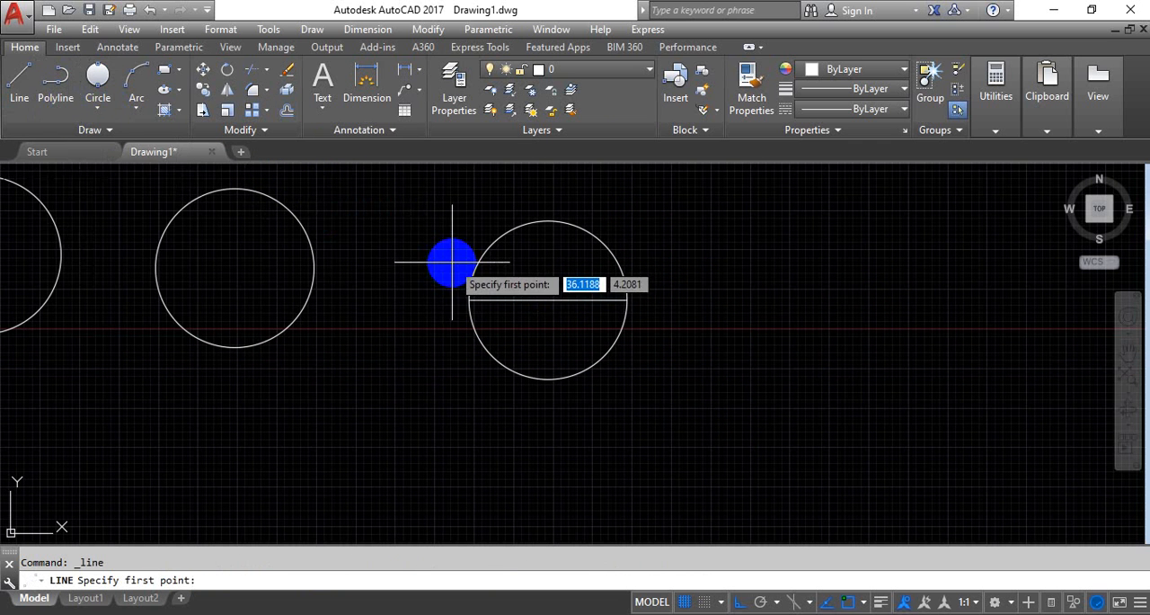
pyautogui.moveTo(674, 381); pyautogui.dragTo(521, 382, button='middle')
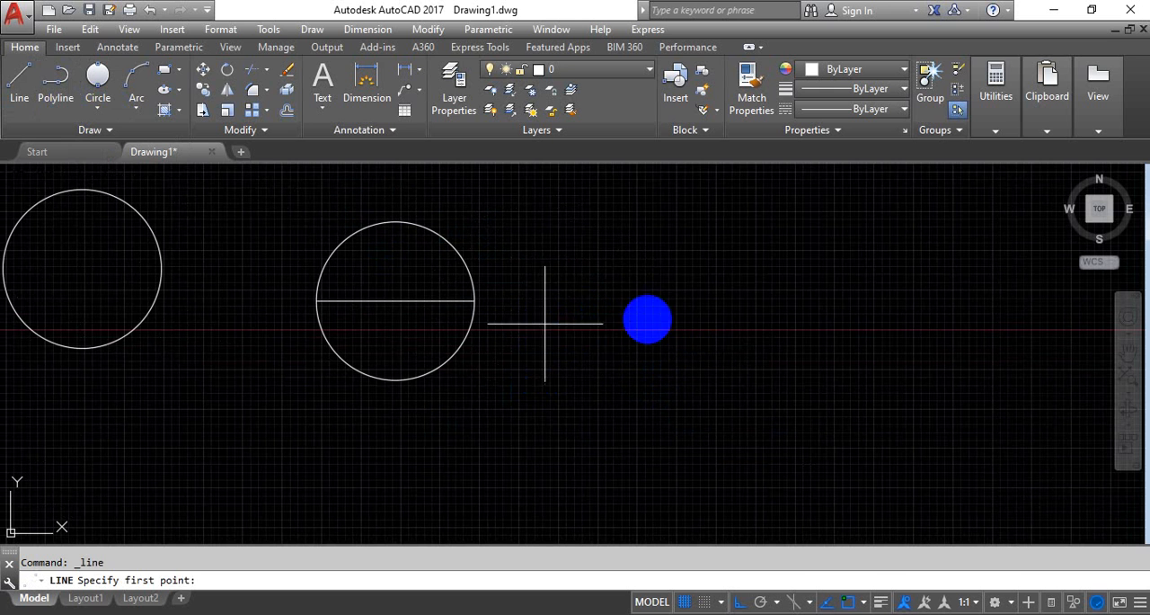
pyautogui.click(544, 323)
pyautogui.click(752, 323)
pyautogui.scroll(-1, 732, 270)
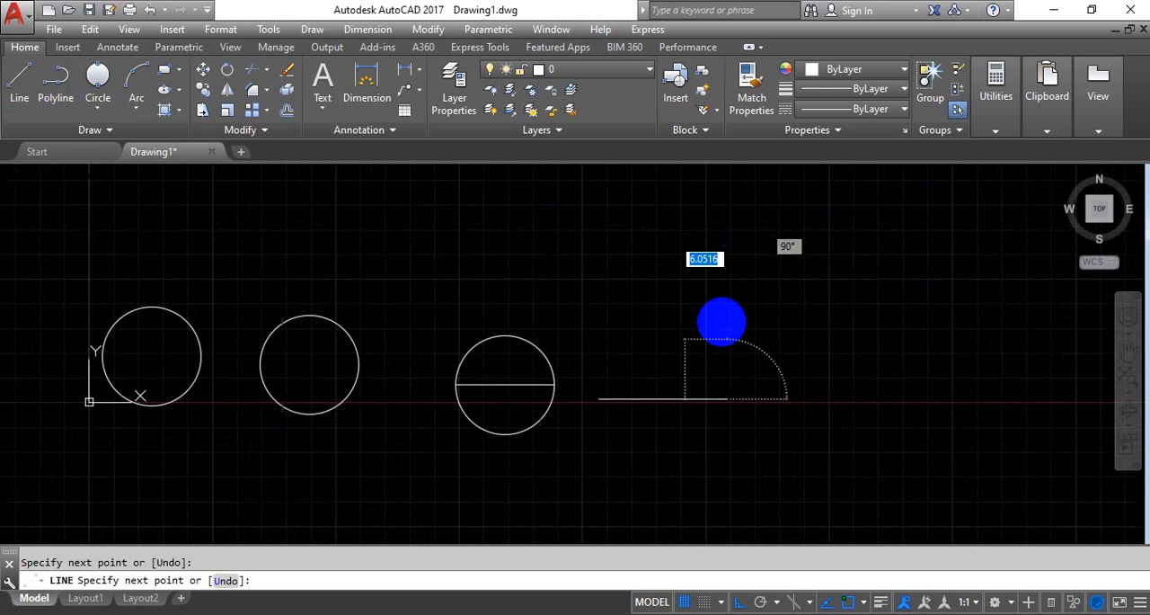
pyautogui.click(726, 261)
pyautogui.rightClick(722, 258)
pyautogui.click(759, 267)
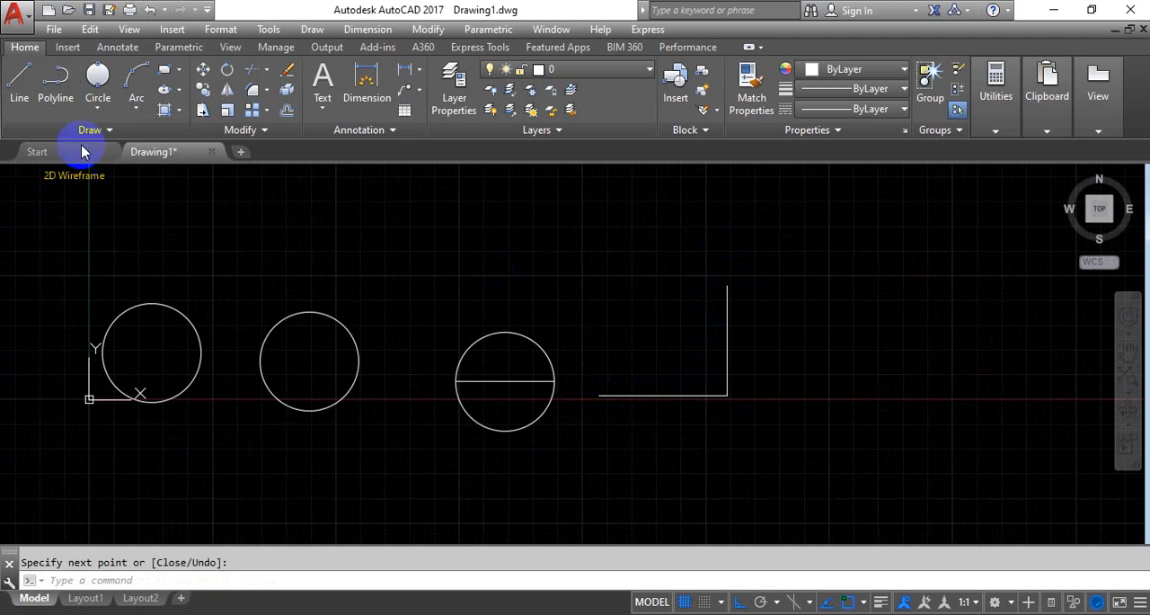
# Draw a 3-Point circle through the horizontal line's left endpoint, the shared corner and the vertical line's upper endpoint
pyautogui.click(97, 107)
pyautogui.click(126, 243)
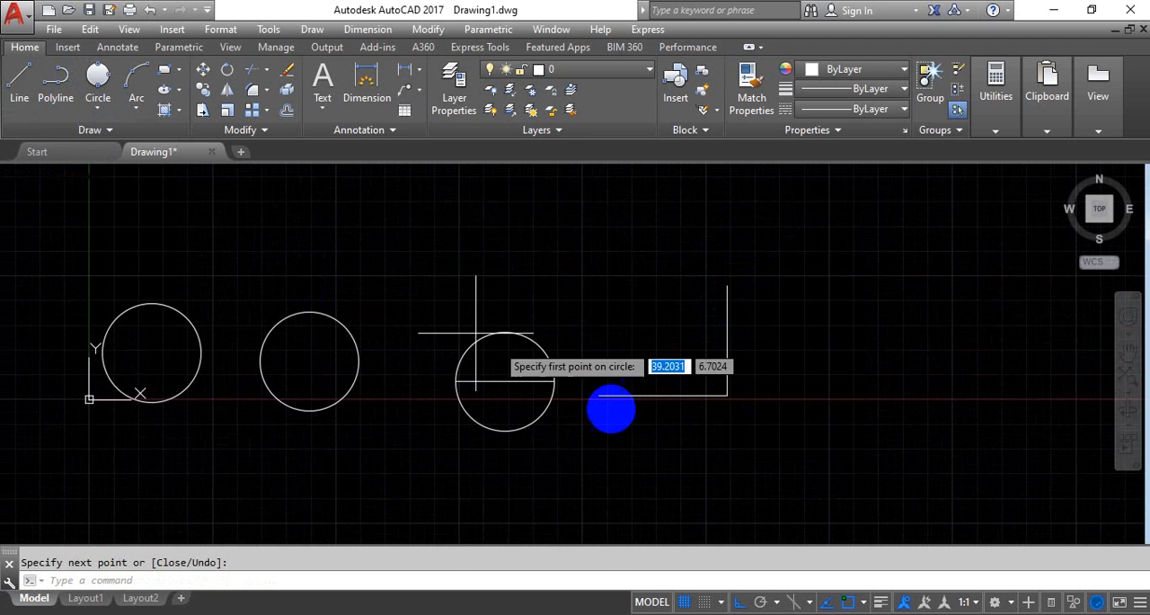
pyautogui.click(598, 395)
pyautogui.click(727, 395)
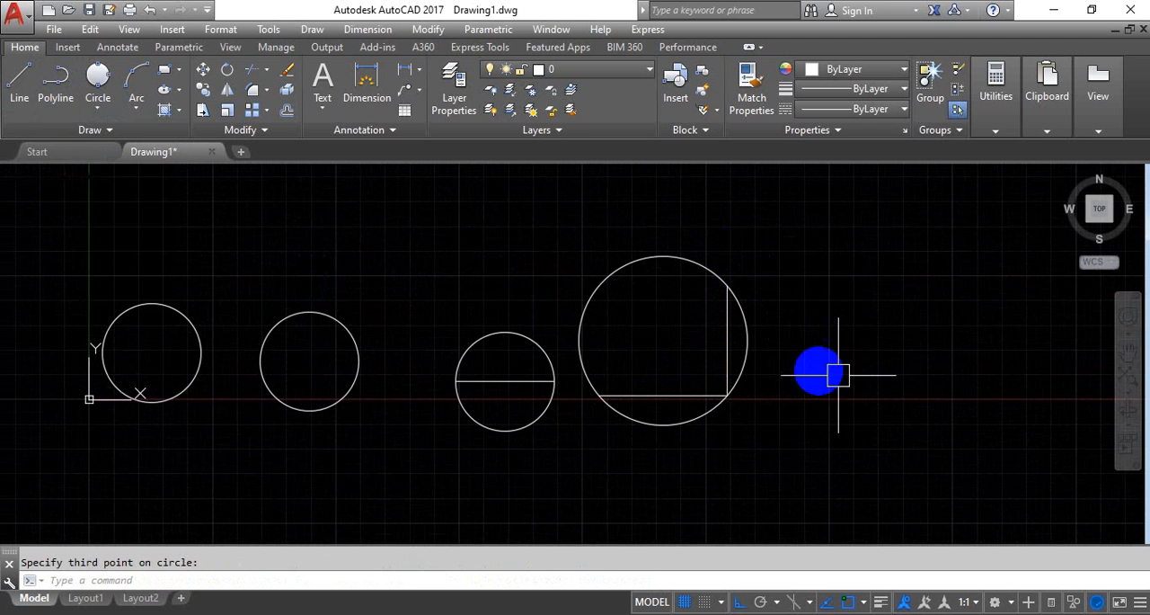
# Draw a Tan, Tan, Radius circle of radius 2 tangent to the horizontal and vertical lines inside the three-point circle
pyautogui.moveTo(835, 373); pyautogui.dragTo(714, 363, button='middle')
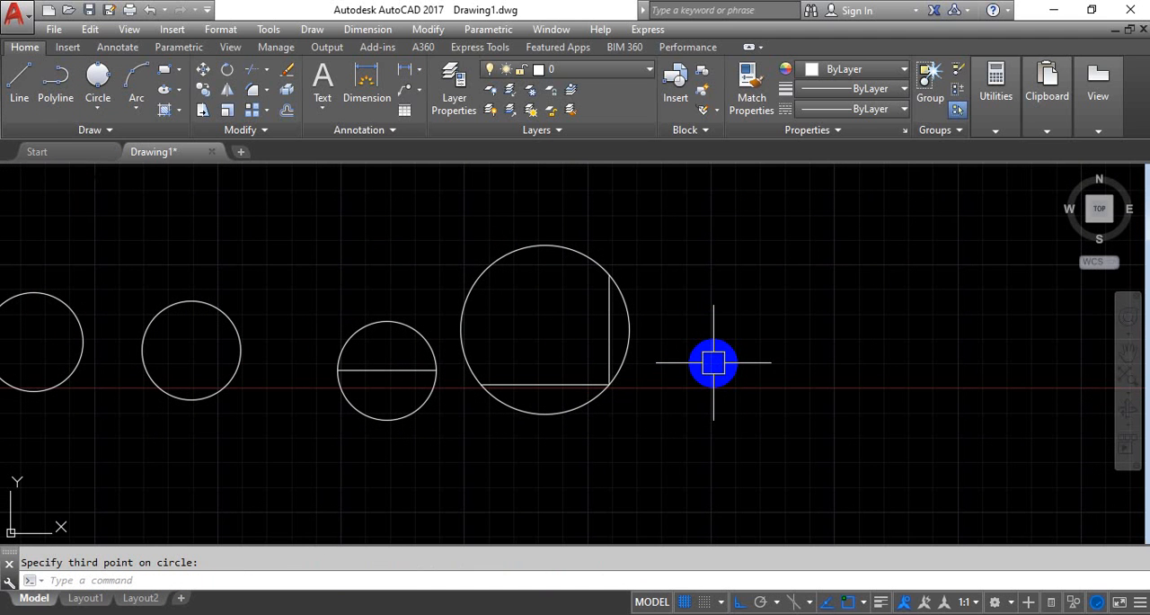
pyautogui.scroll(-2, 479, 340)
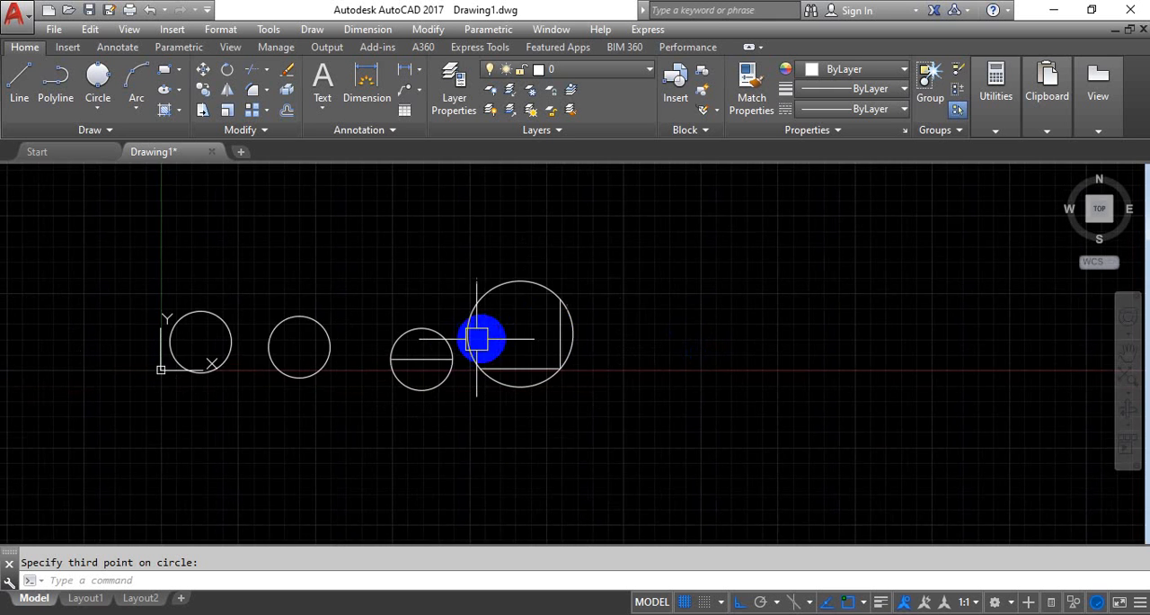
pyautogui.moveTo(478, 338); pyautogui.dragTo(552, 327, button='middle')
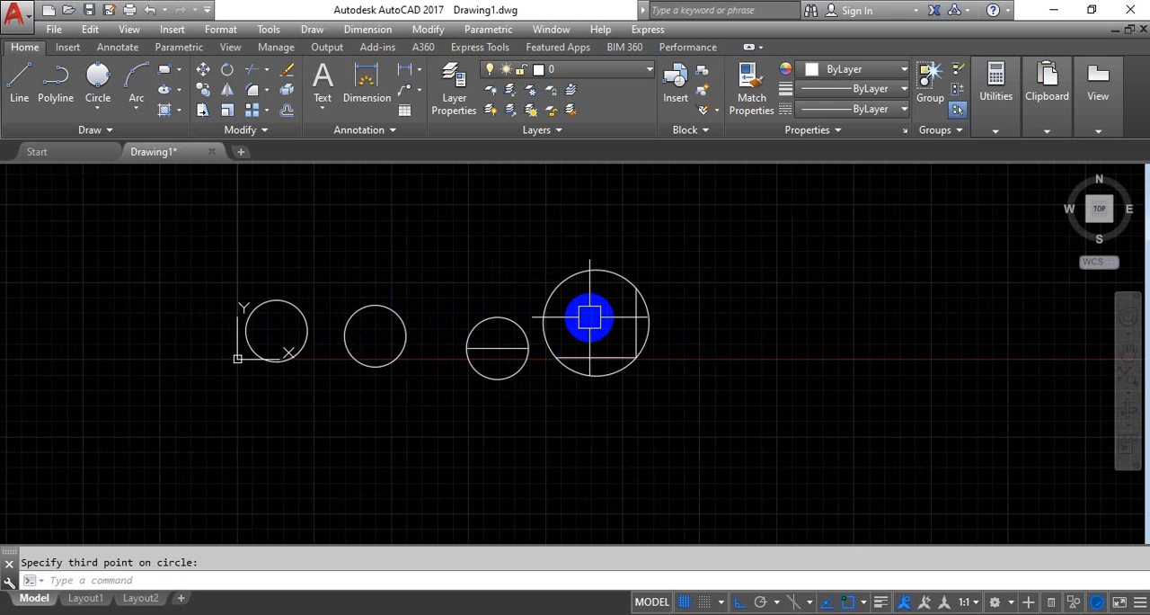
pyautogui.click(101, 109)
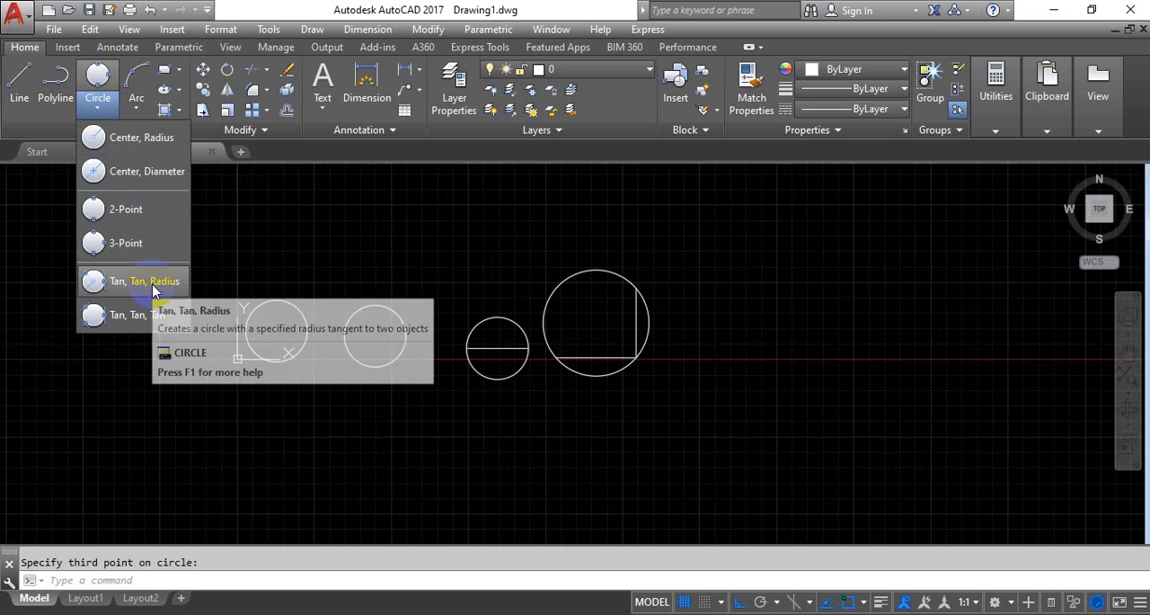
pyautogui.click(148, 286)
pyautogui.scroll(6, 558, 341)
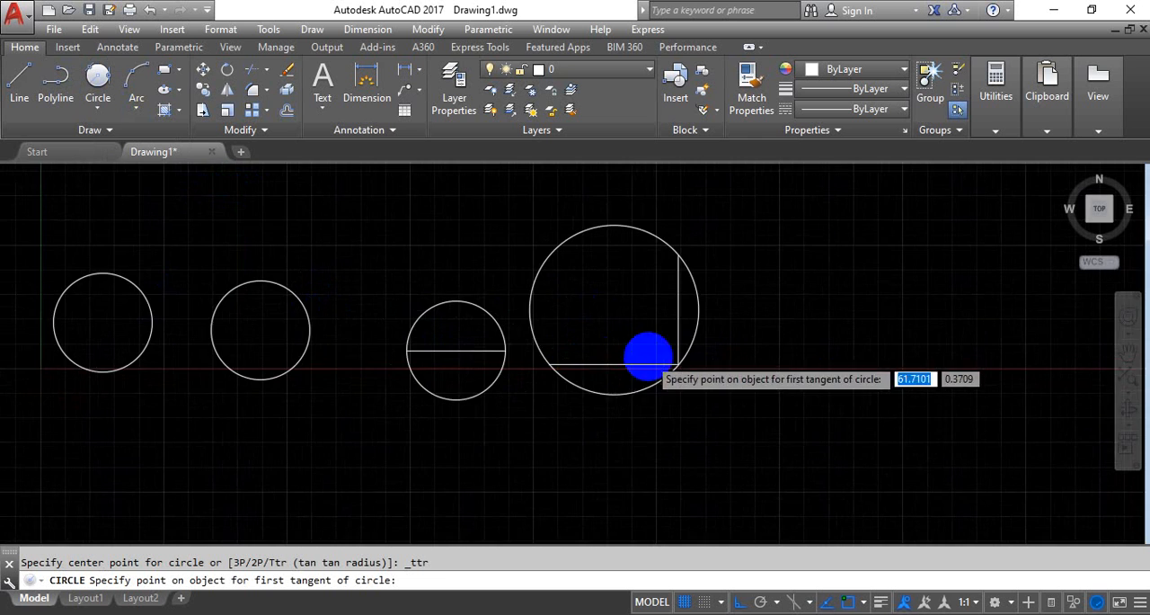
pyautogui.scroll(-3, 578, 359)
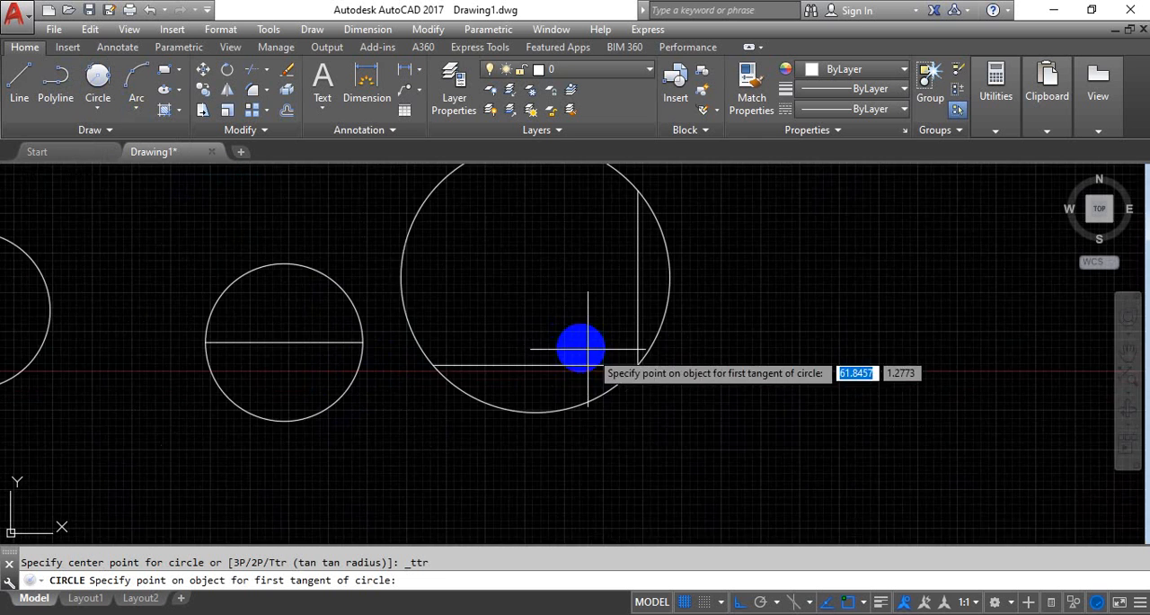
pyautogui.scroll(3, 478, 413)
pyautogui.click(477, 414)
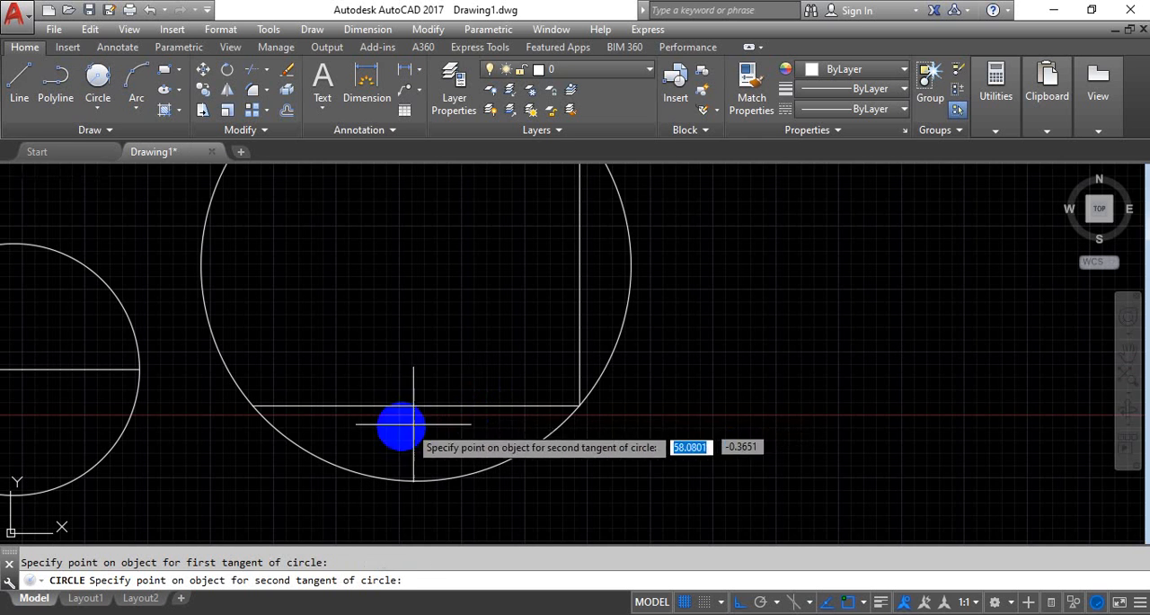
pyautogui.click(561, 284)
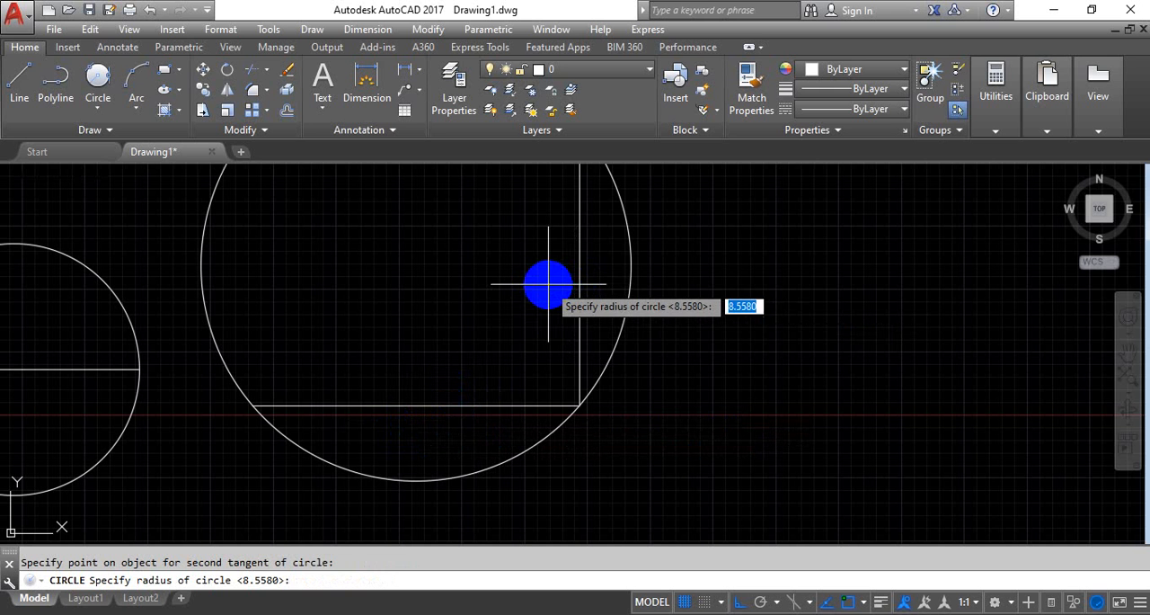
pyautogui.press('Return')
pyautogui.scroll(4, 611, 395)
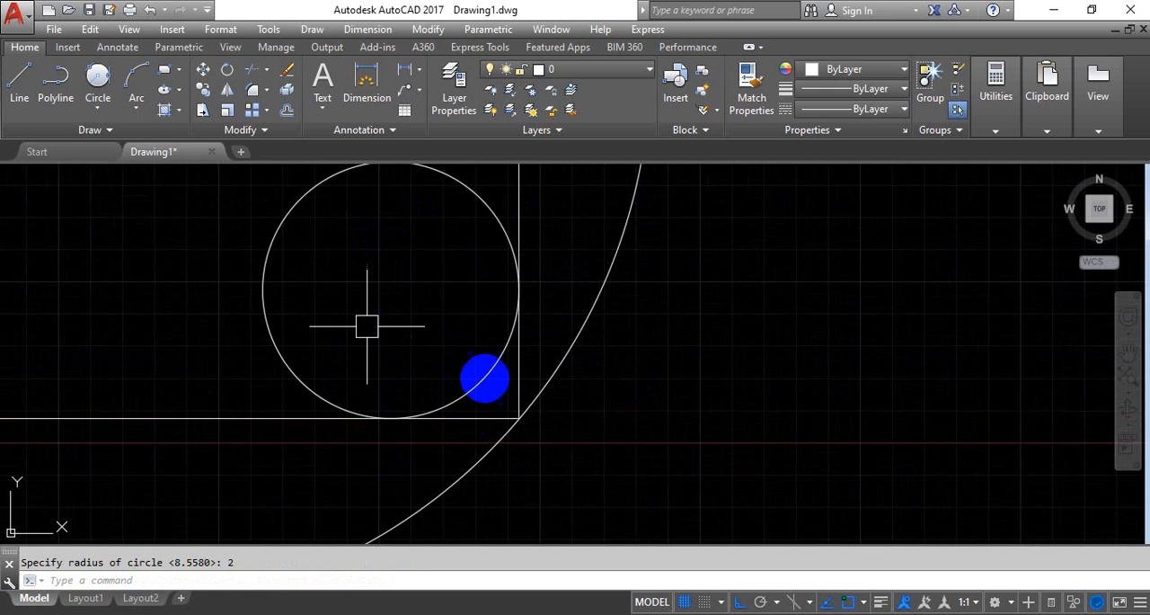
pyautogui.scroll(-10, 509, 335)
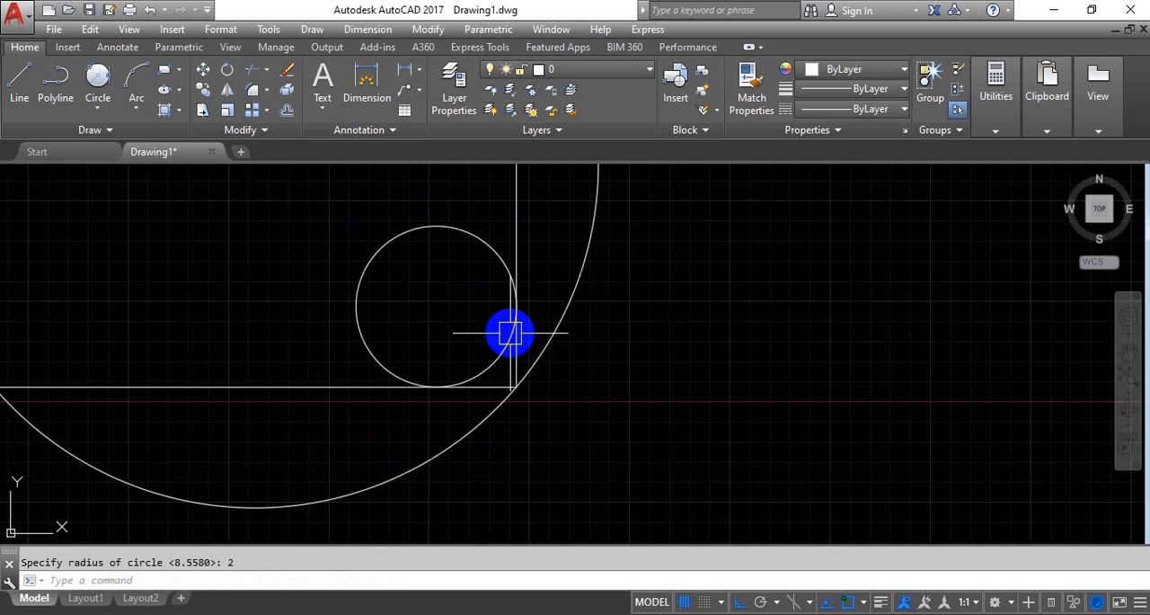
# Draw a closed right triangle from three lines to the right of the large circle, with its right angle at the lower right
pyautogui.moveTo(584, 262); pyautogui.dragTo(373, 267, button='middle')
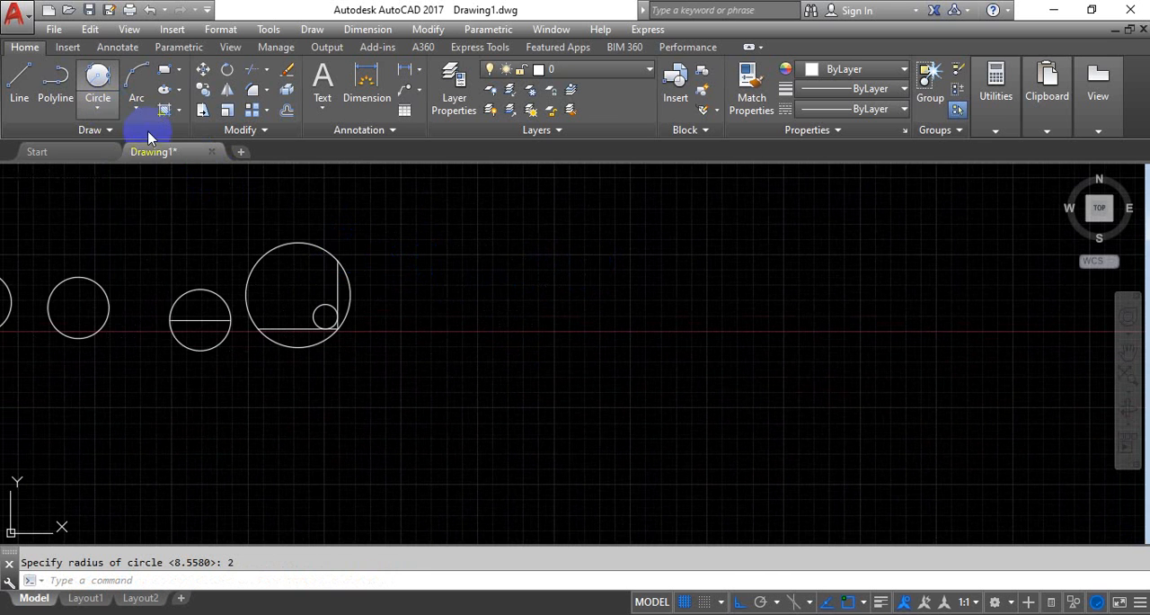
pyautogui.click(98, 107)
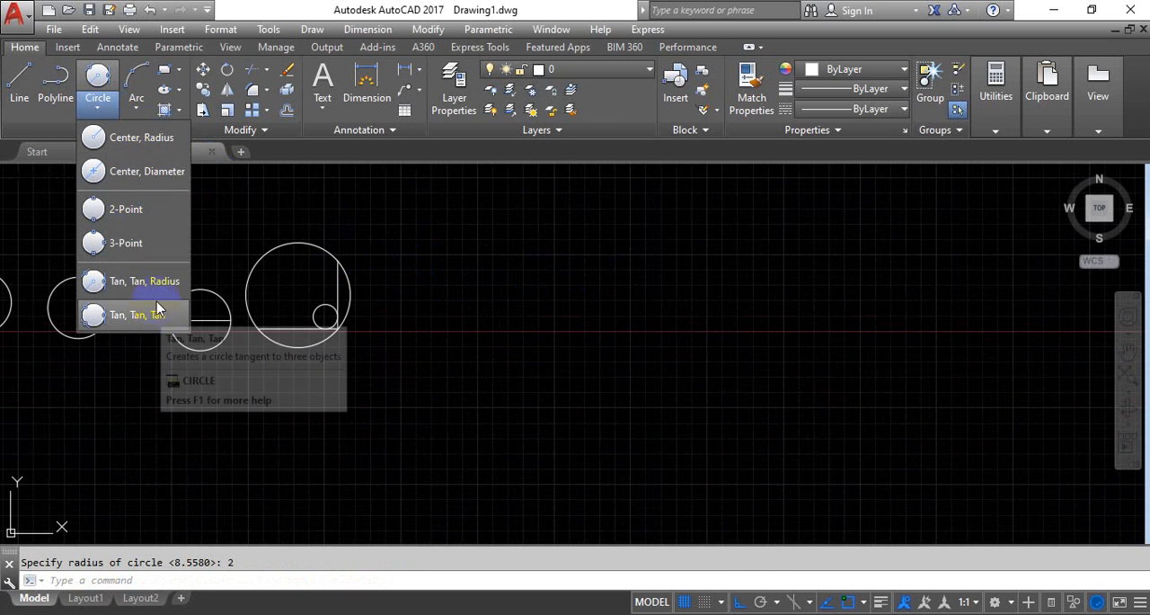
pyautogui.click(19, 81)
pyautogui.moveTo(521, 333); pyautogui.dragTo(508, 358, button='middle')
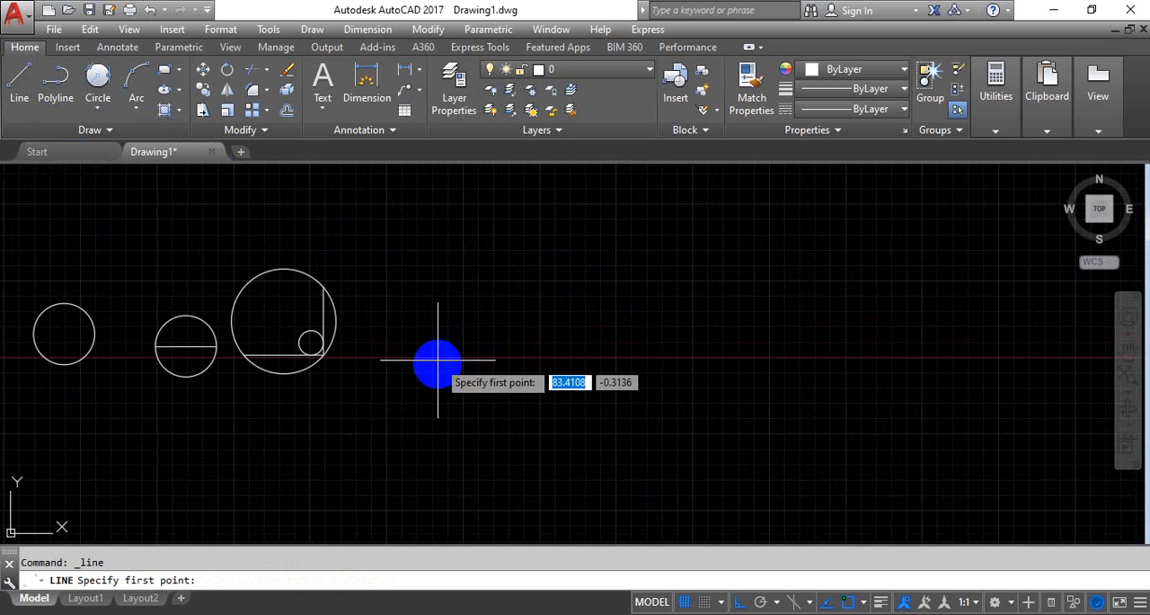
pyautogui.click(437, 363)
pyautogui.click(573, 363)
pyautogui.click(542, 233)
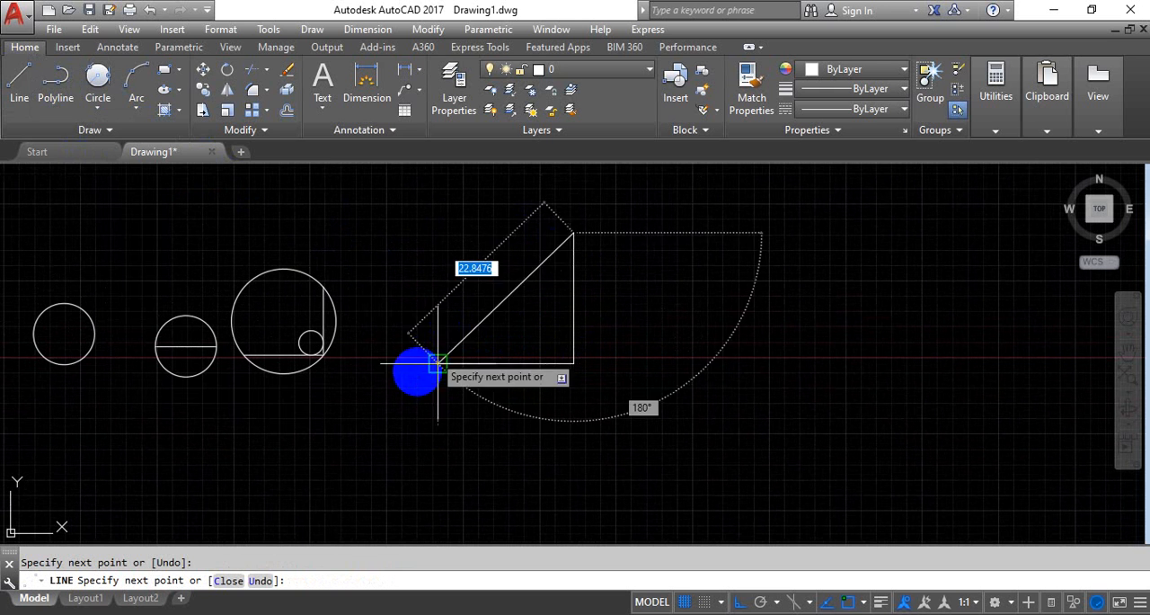
pyautogui.click(437, 363)
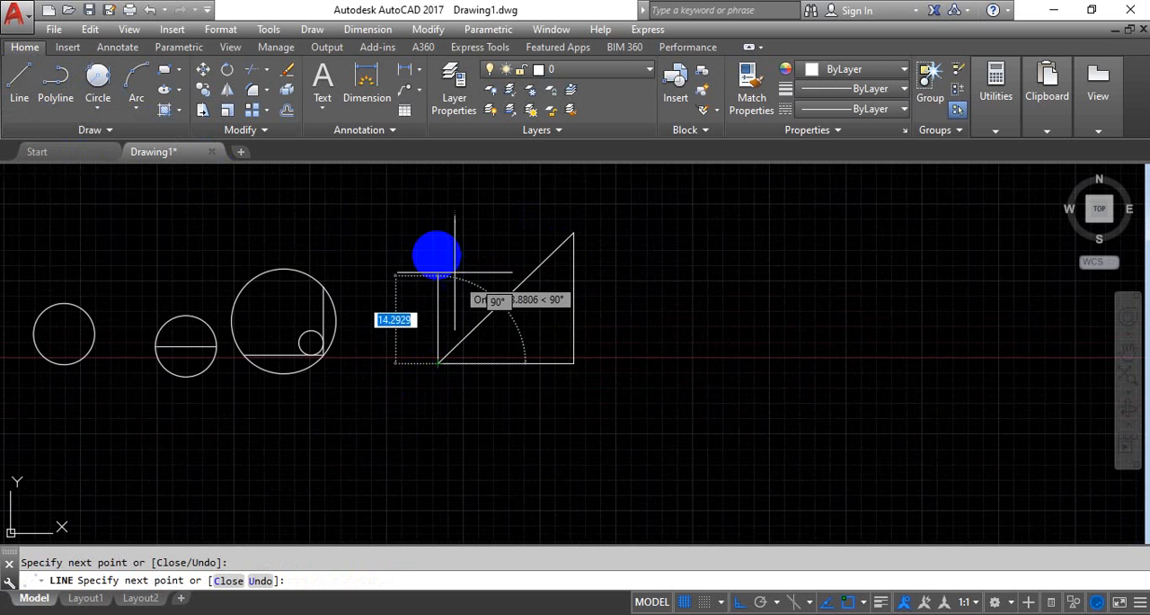
pyautogui.rightClick(442, 249)
pyautogui.click(483, 271)
# Draw a Tan, Tan, Tan circle inside the triangle, tangent to its base, sloping side and vertical side
pyautogui.click(104, 109)
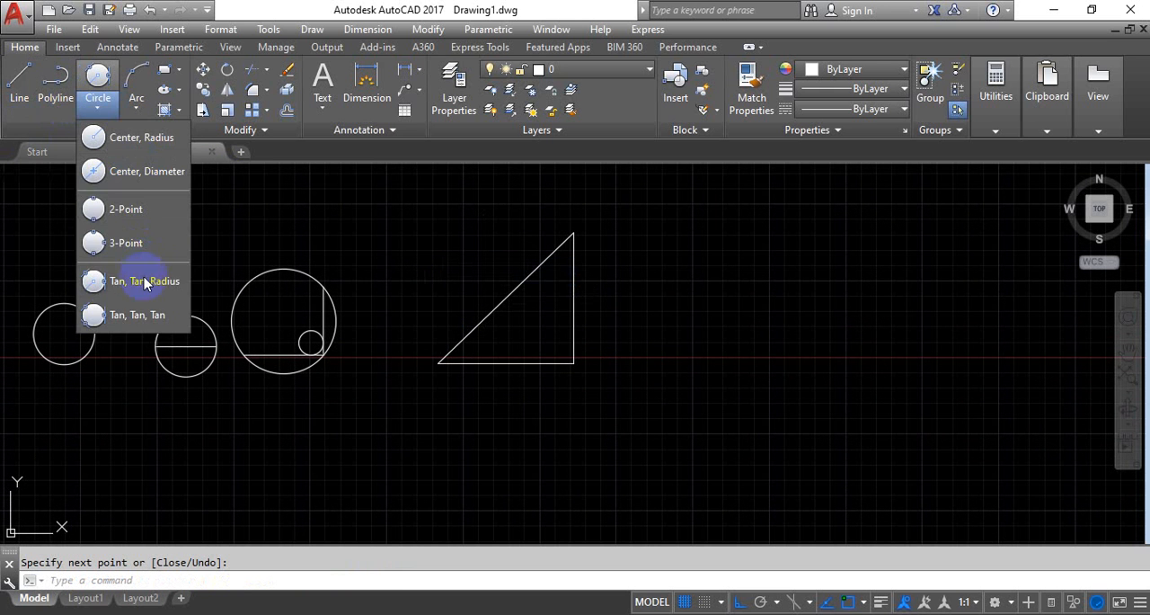
pyautogui.click(170, 314)
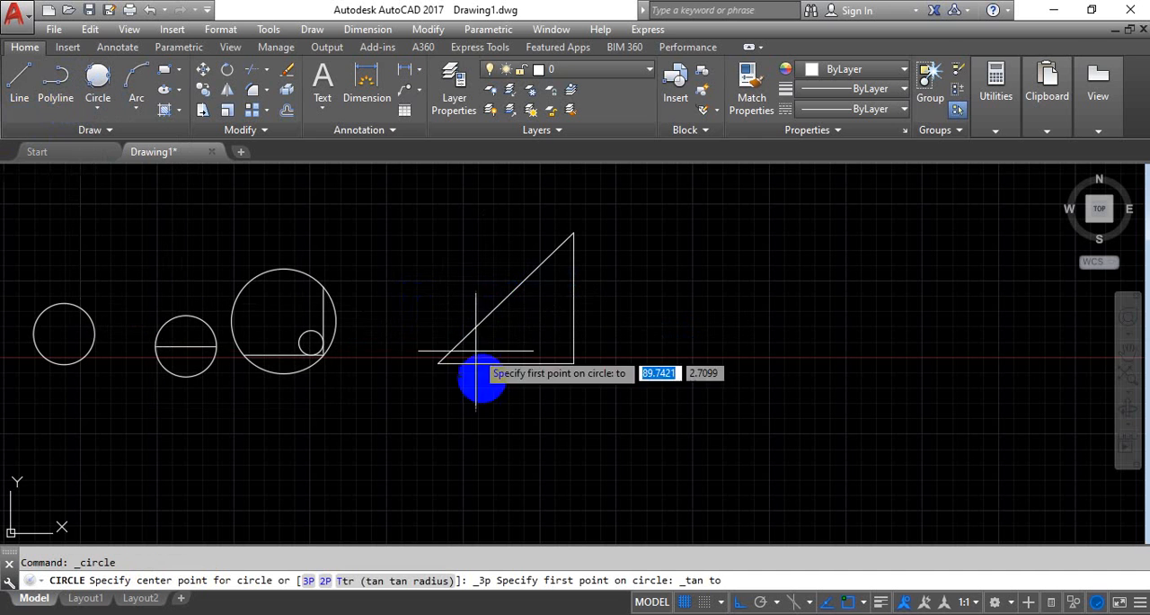
pyautogui.click(506, 366)
pyautogui.click(508, 311)
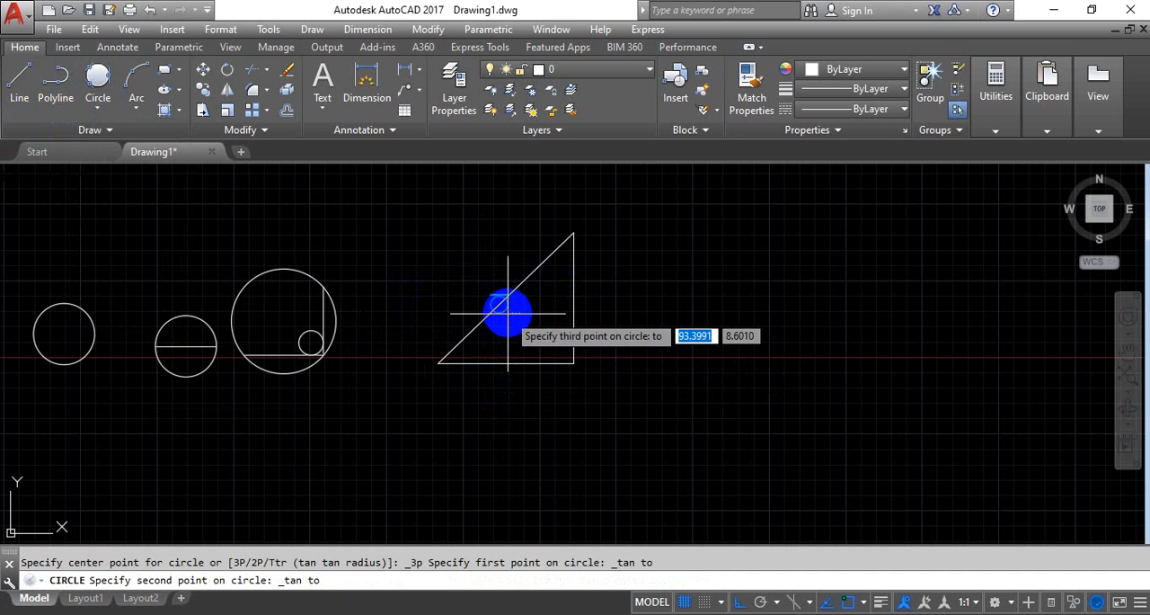
pyautogui.click(571, 311)
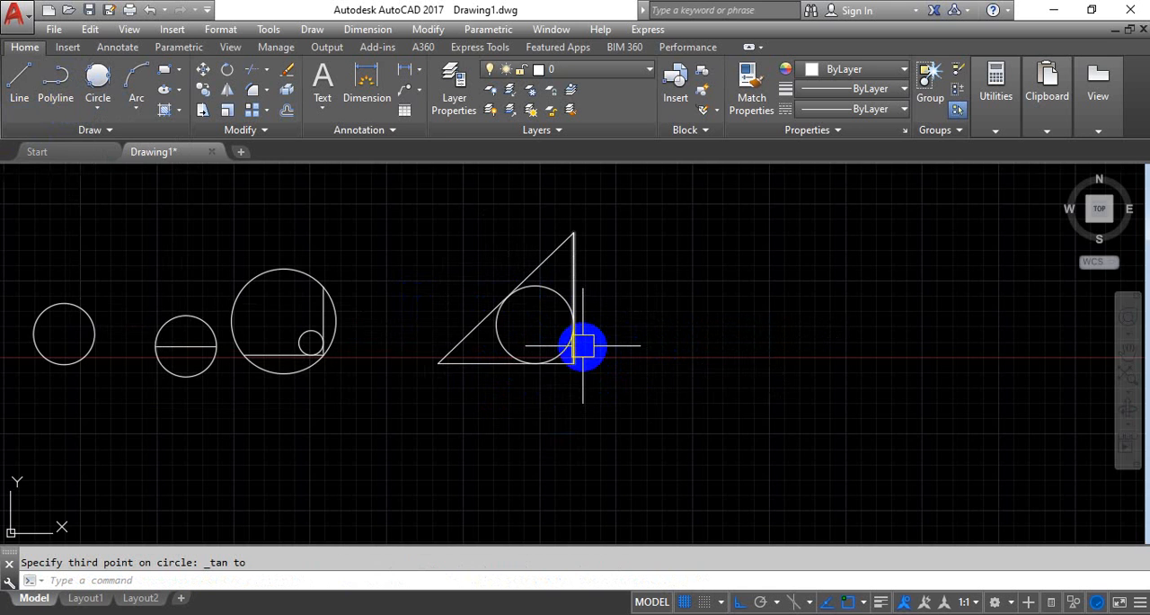
# Delete all the circles and lines in the drawing
pyautogui.scroll(-3, 635, 305)
pyautogui.scroll(3, 469, 340)
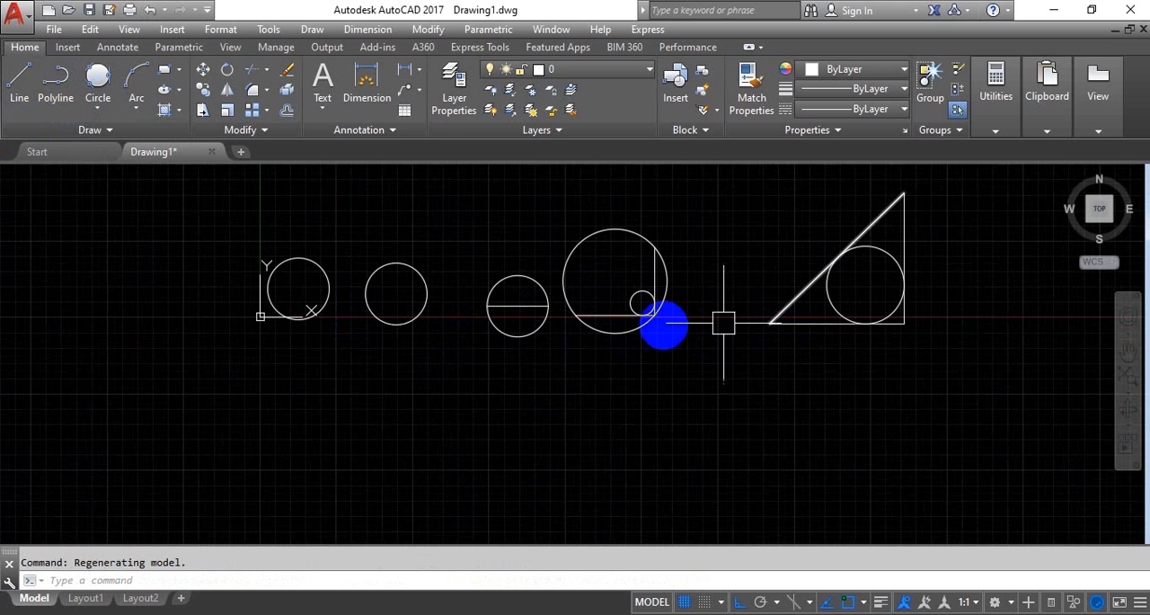
pyautogui.moveTo(682, 325); pyautogui.dragTo(552, 362, button='middle')
pyautogui.scroll(-4, 530, 357)
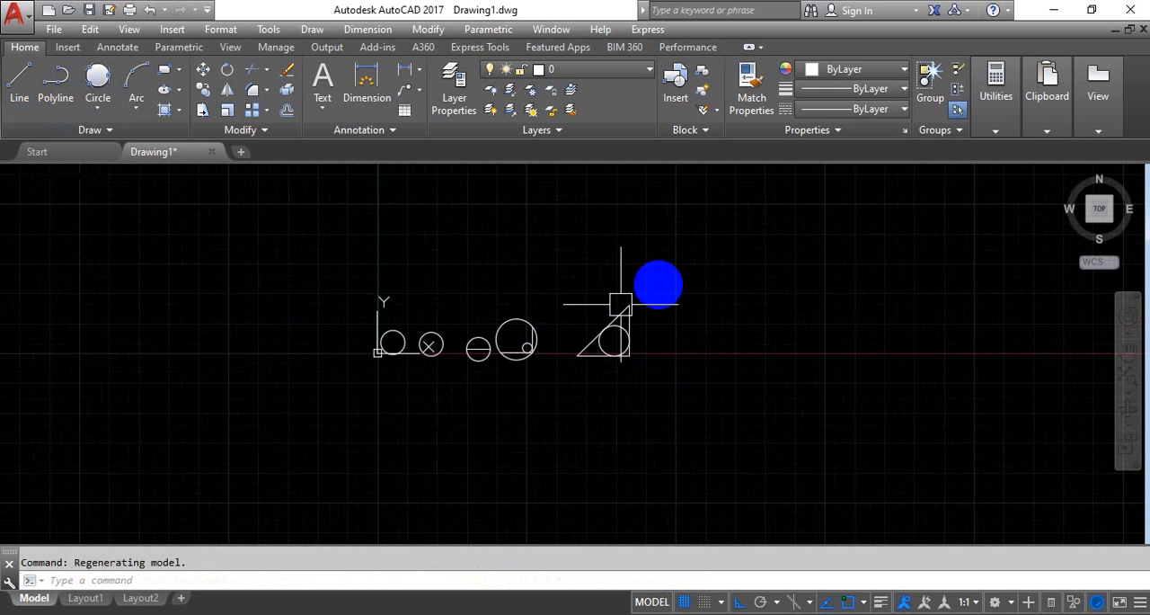
pyautogui.click(664, 284)
pyautogui.click(367, 409)
pyautogui.press('Delete')
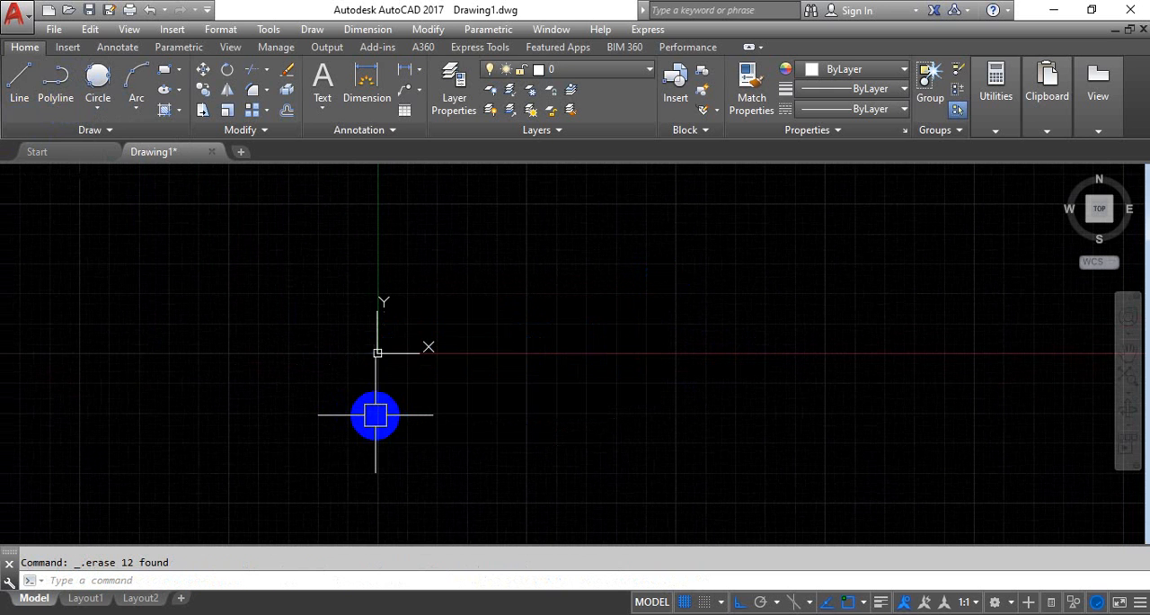
# Draw four connected line segments going right, down, left and up, with the last one crossing the first
pyautogui.scroll(6, 417, 301)
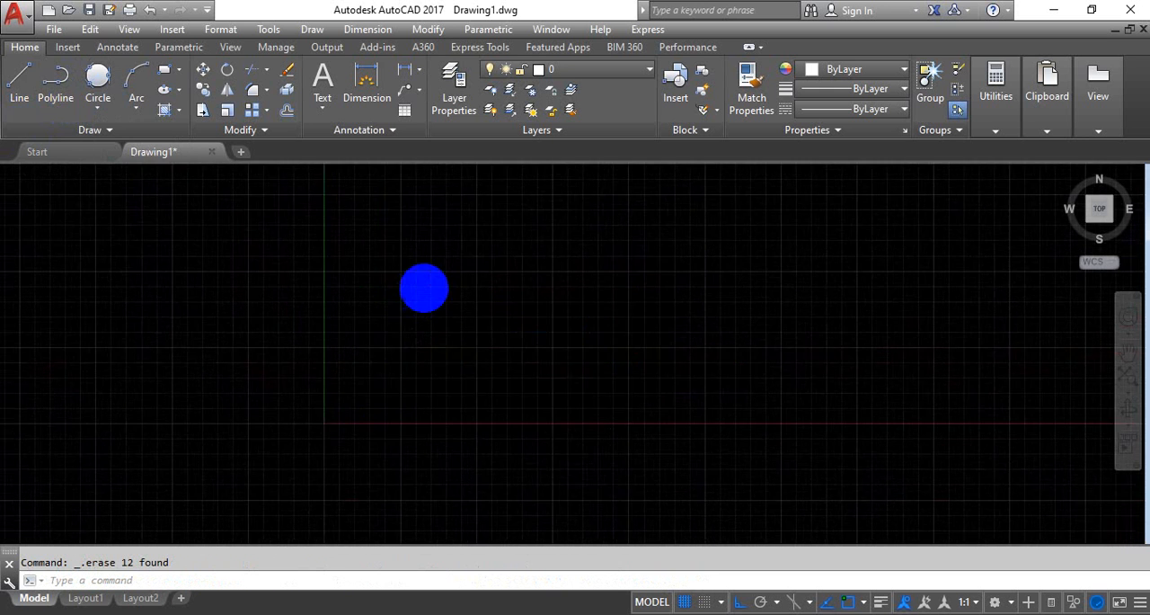
pyautogui.click(20, 86)
pyautogui.click(404, 286)
pyautogui.click(598, 285)
pyautogui.click(598, 356)
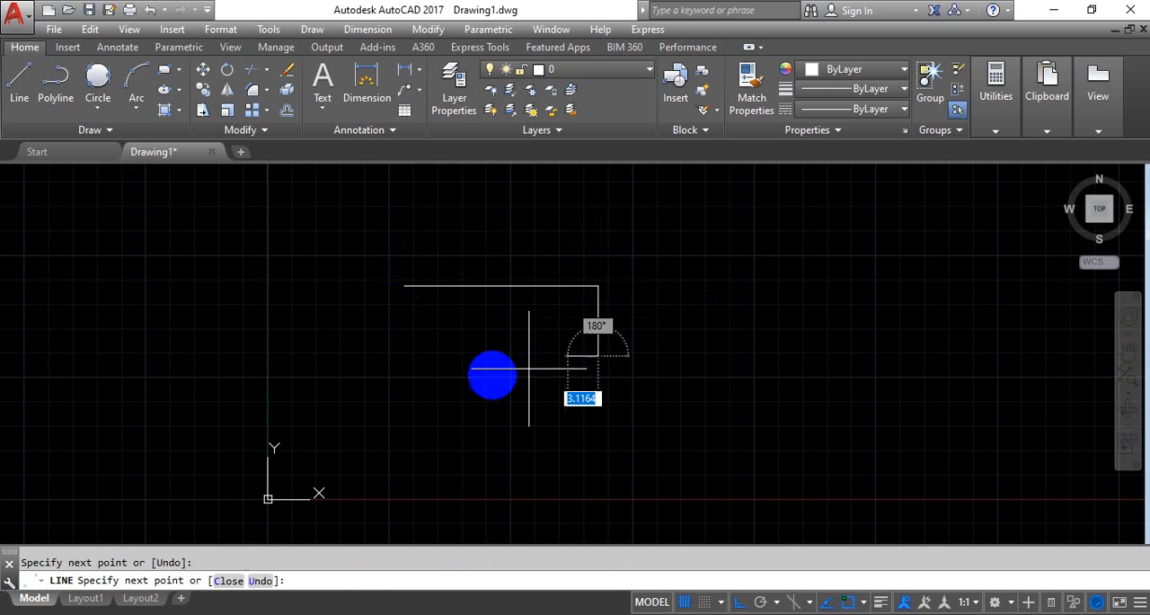
pyautogui.click(491, 357)
pyautogui.click(491, 230)
pyautogui.rightClick(591, 236)
pyautogui.click(632, 248)
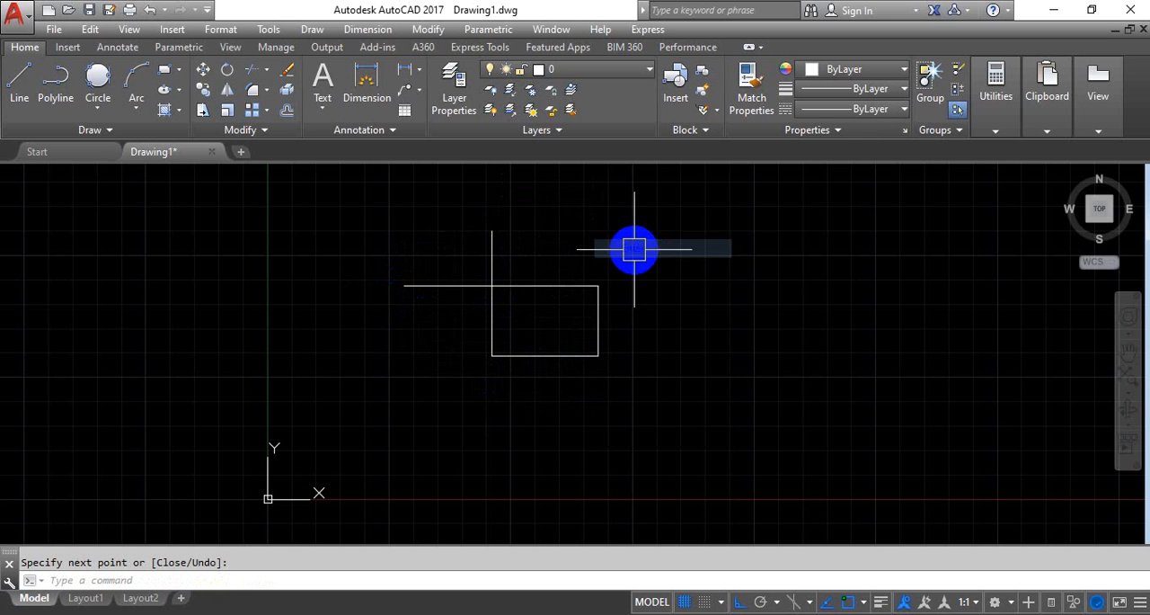
pyautogui.moveTo(491, 275); pyautogui.dragTo(488, 321, button='middle')
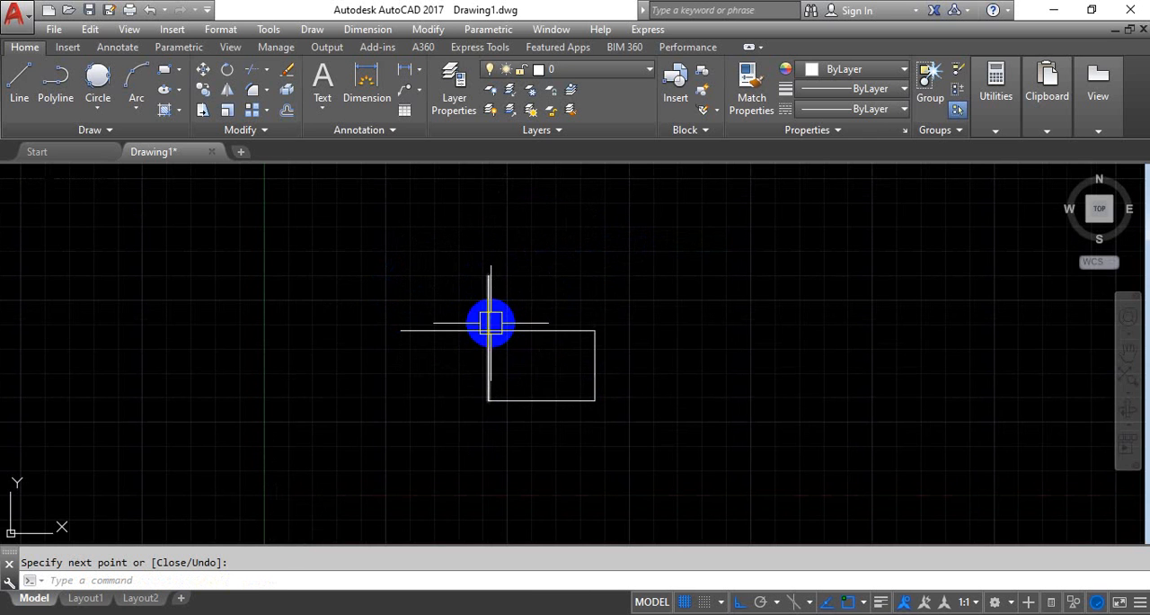
pyautogui.scroll(4, 500, 329)
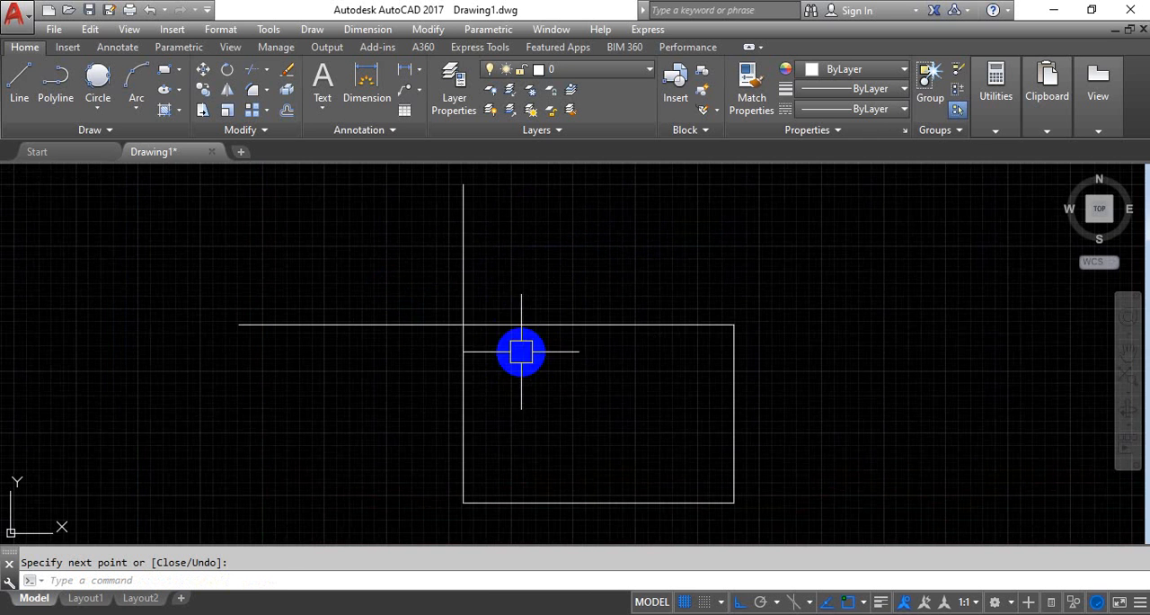
pyautogui.click(466, 276)
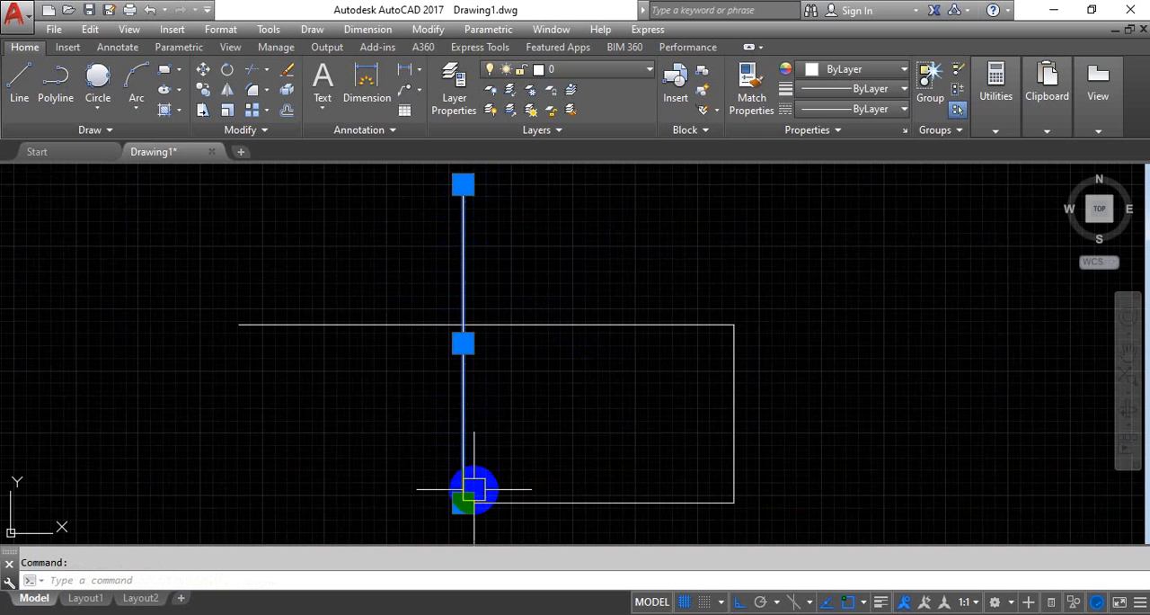
pyautogui.press('Escape')
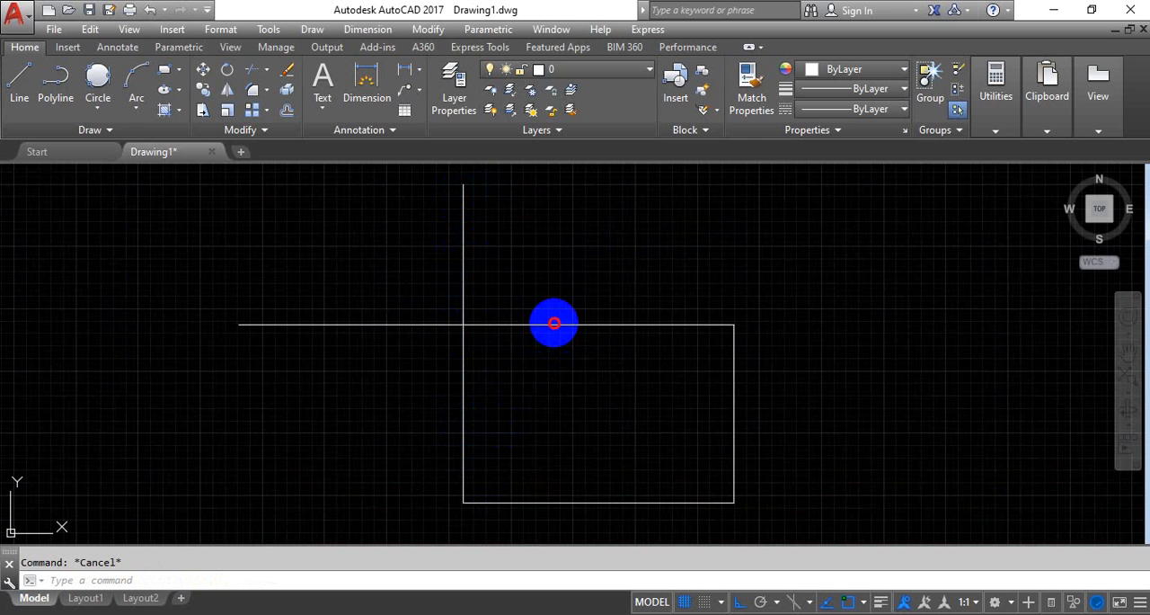
pyautogui.click(552, 324)
pyautogui.press('Escape')
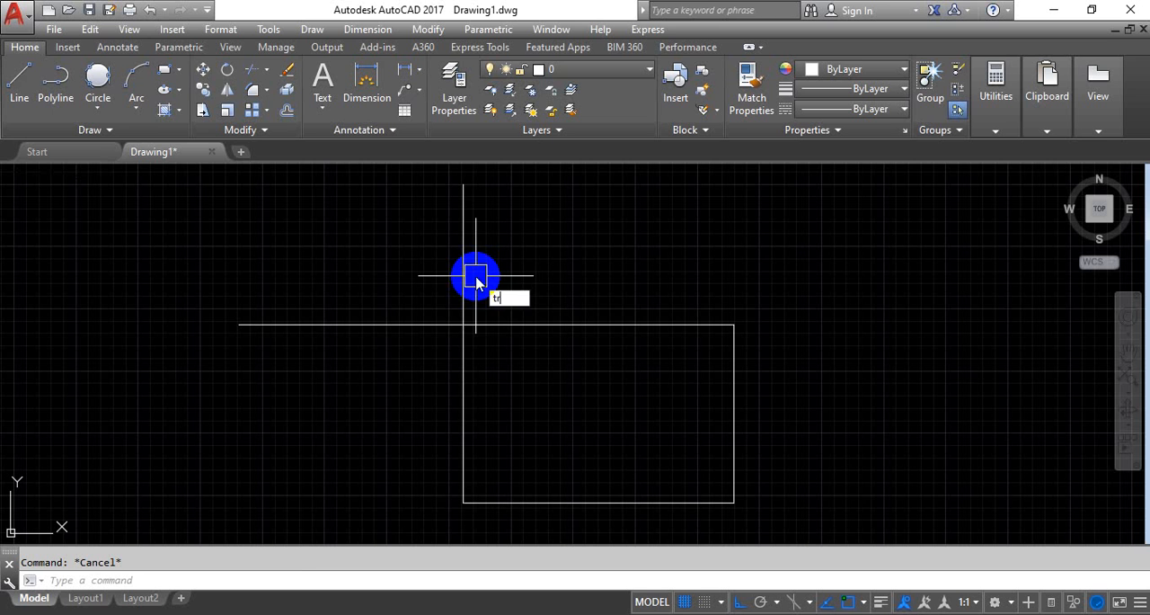
pyautogui.write('tr')
pyautogui.press('Return')
pyautogui.press('Return')
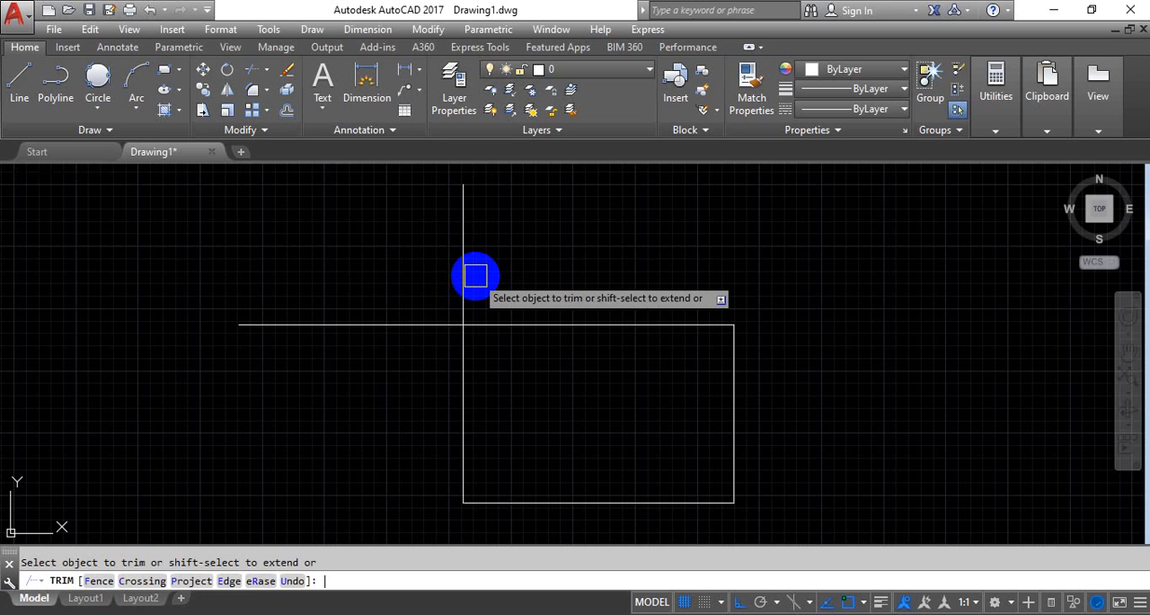
pyautogui.press('Escape')
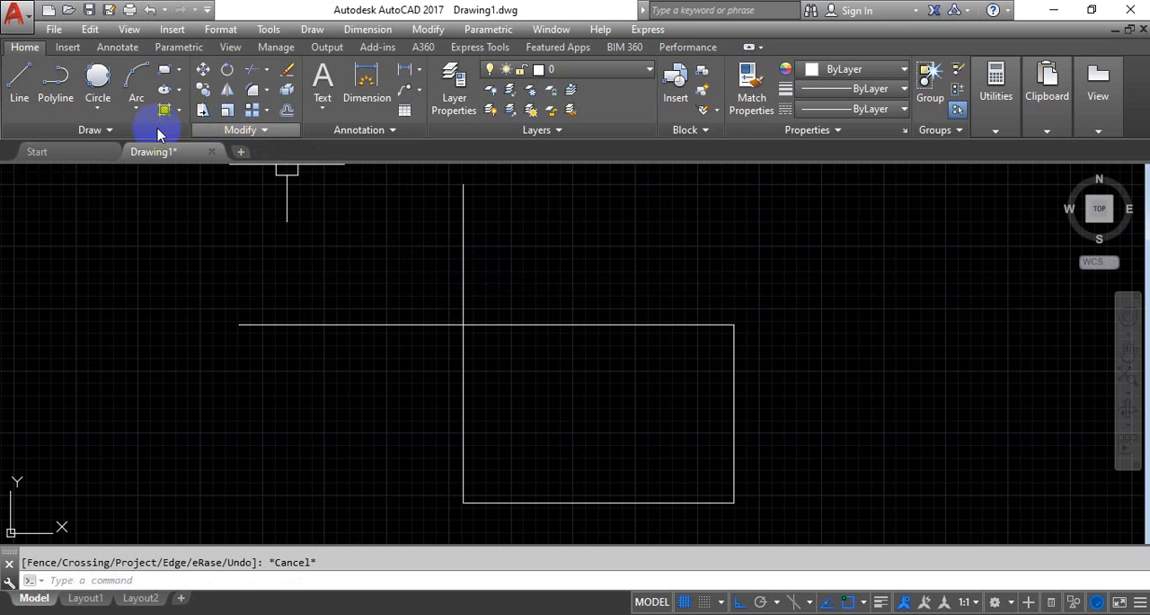
# Trim the vertical line's end above the crossing and the horizontal line's end left of it, leaving a closed rectangle
pyautogui.click(243, 131)
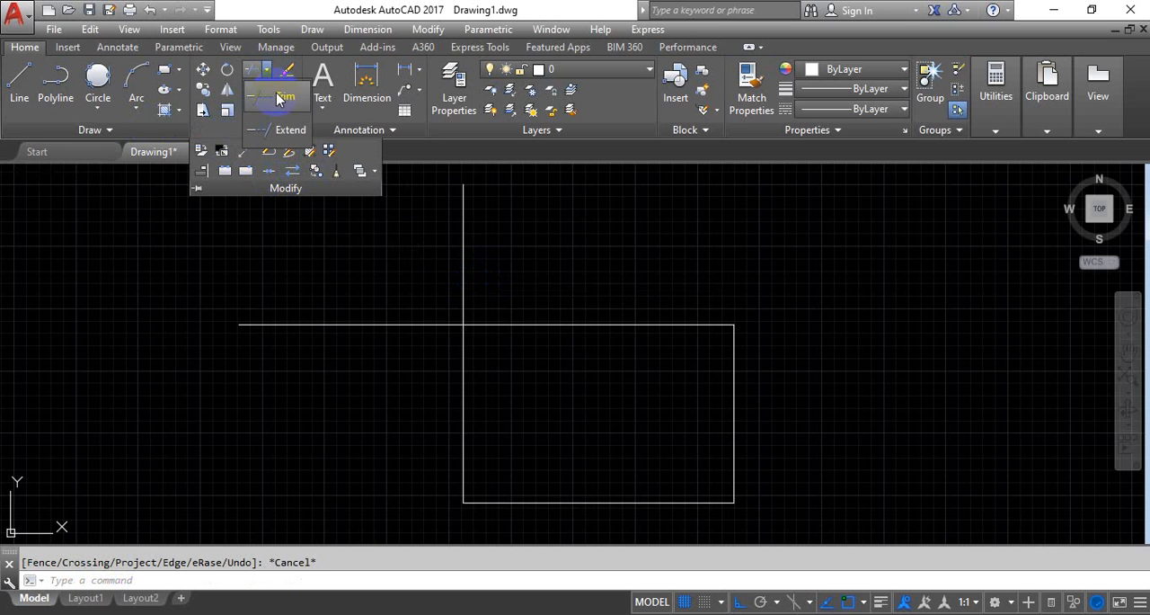
pyautogui.click(257, 72)
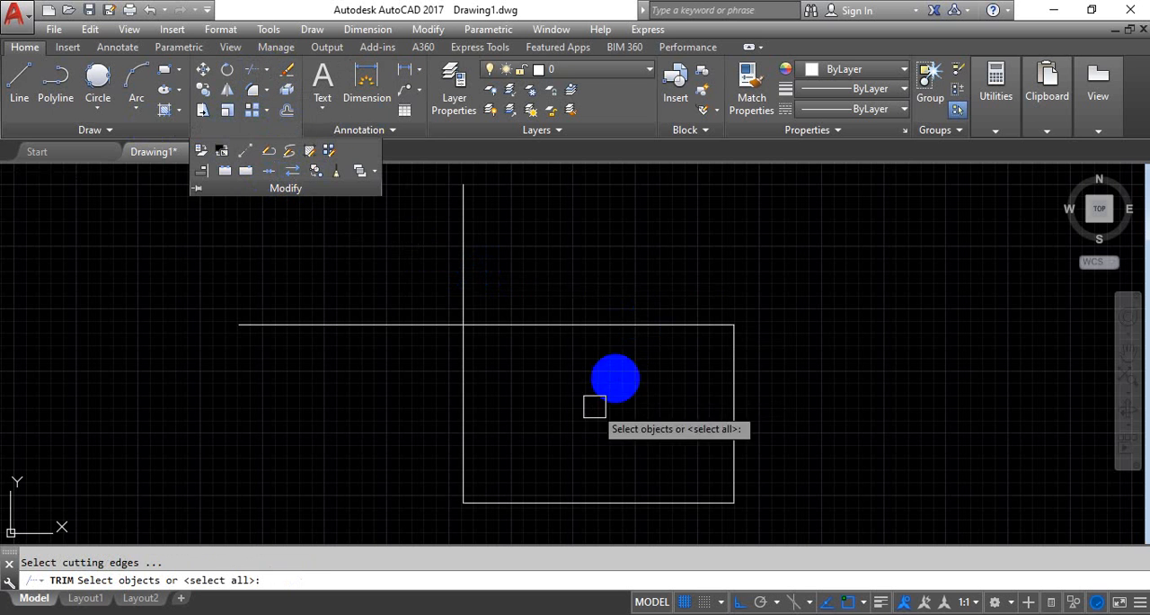
pyautogui.press('Return')
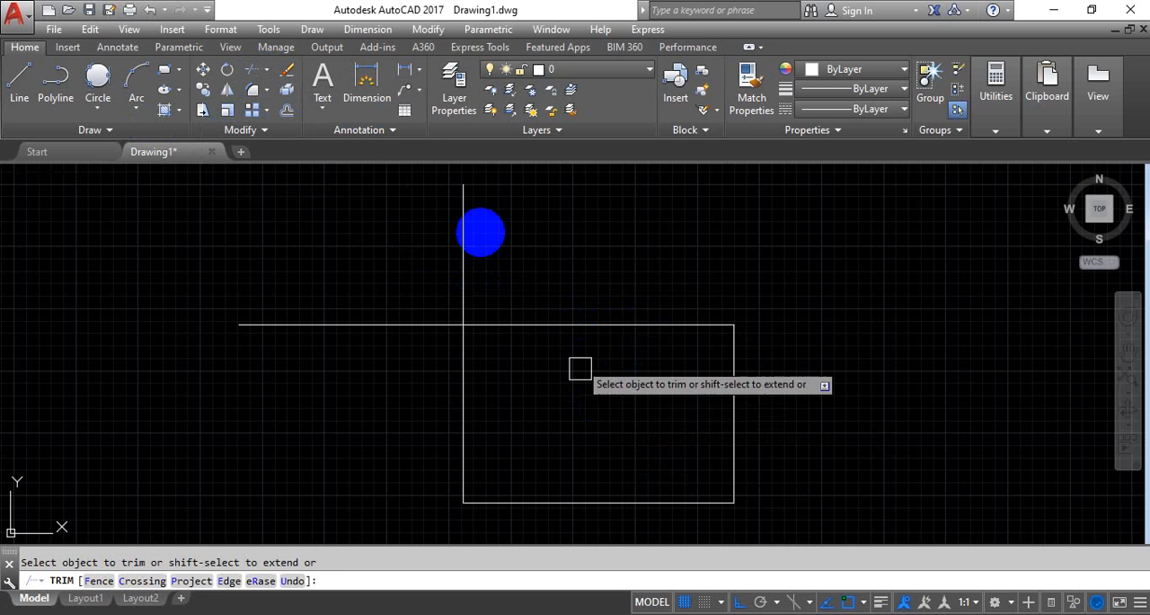
pyautogui.click(460, 240)
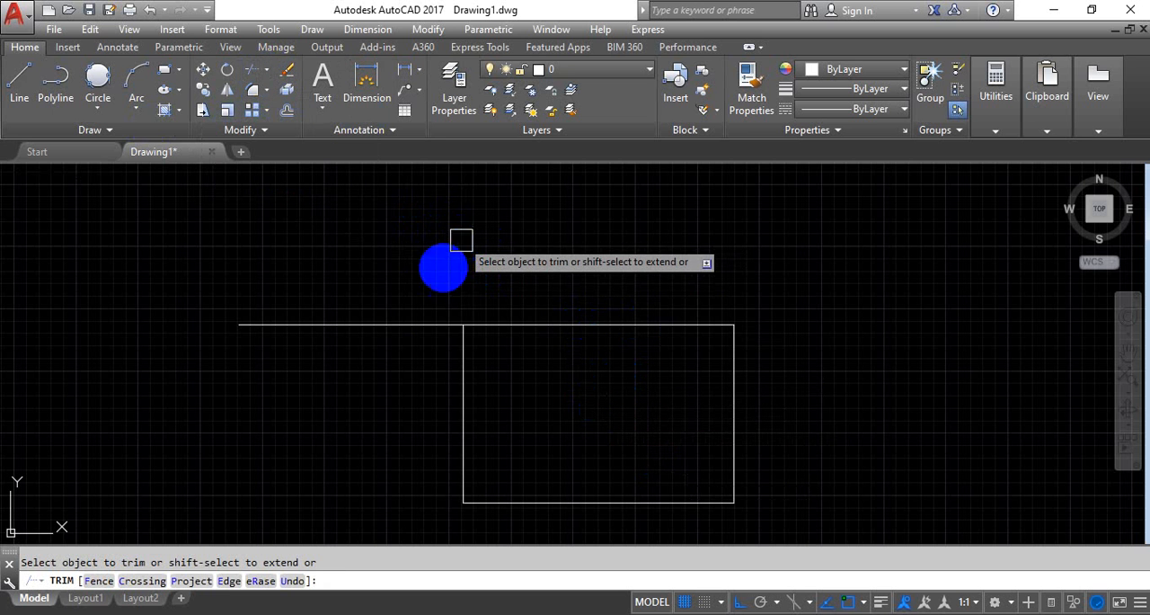
pyautogui.click(366, 325)
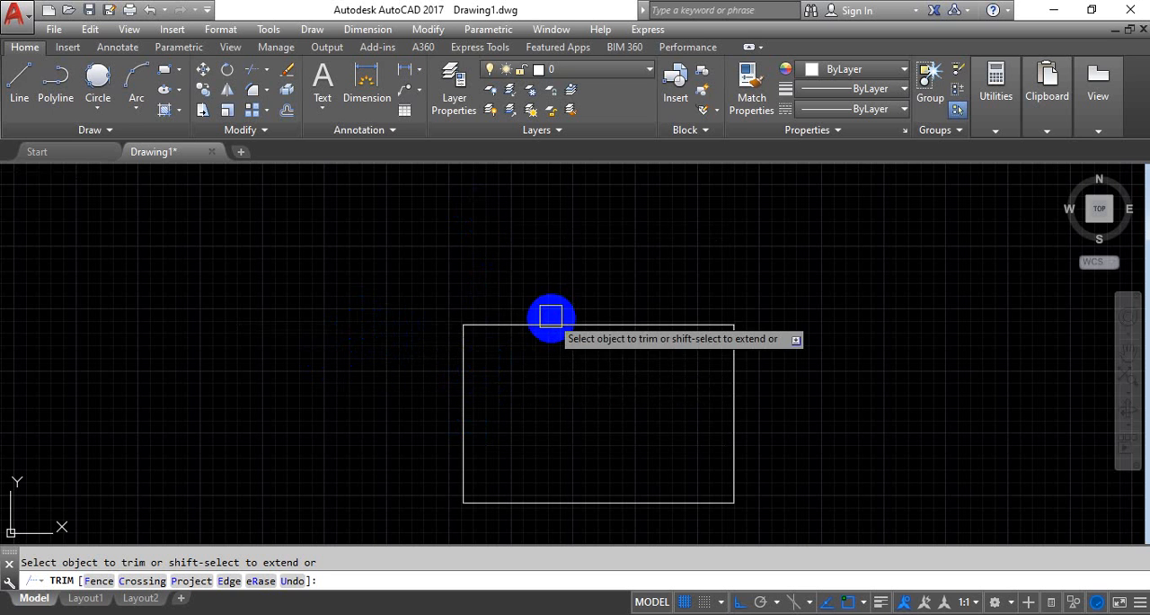
pyautogui.press('Escape')
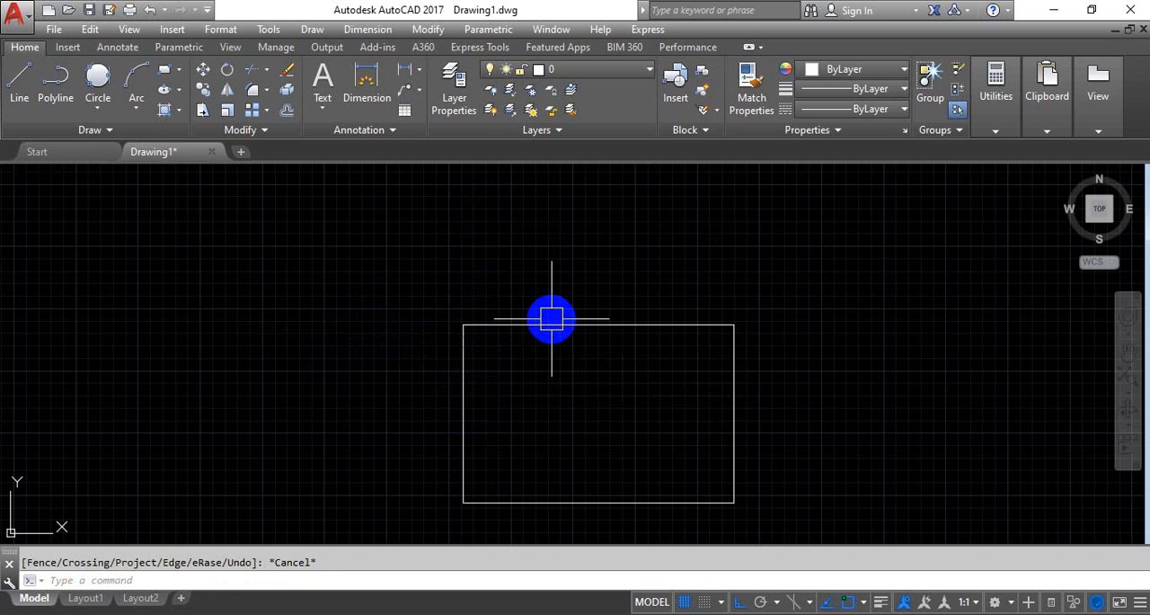
# Draw a short vertical line crossing the rectangle's top edge, left of its middle
pyautogui.write('l')
pyautogui.press('Return')
pyautogui.click(555, 275)
pyautogui.click(556, 371)
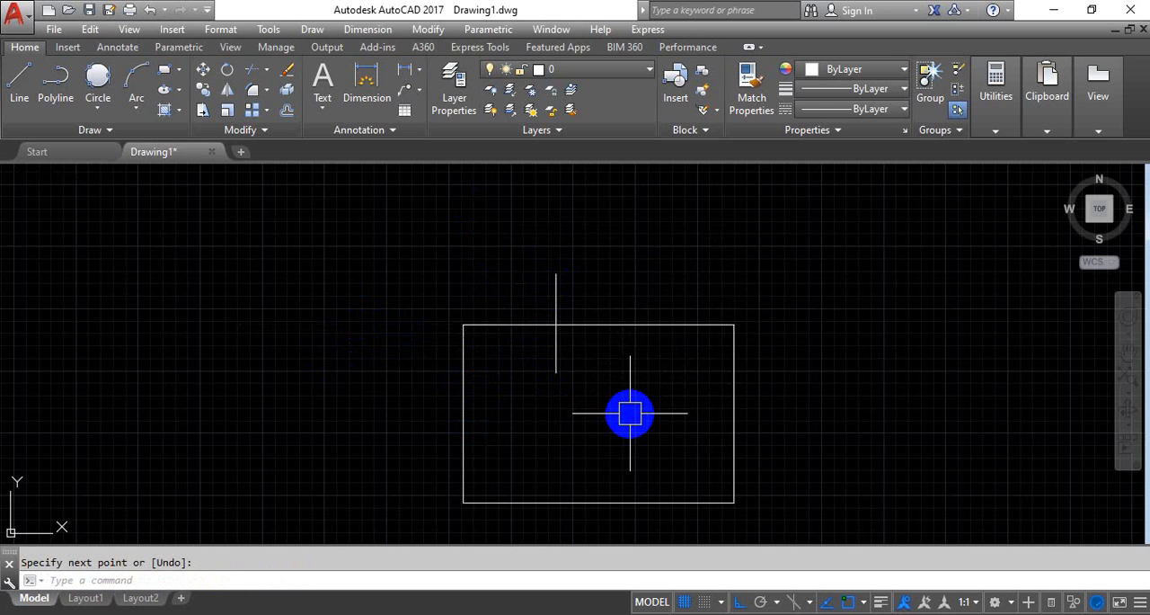
# Trim the rectangle's top edge left of the short vertical line and the part of that line above the edge
pyautogui.write('tr')
pyautogui.press('Return')
pyautogui.press('Return')
pyautogui.click(515, 325)
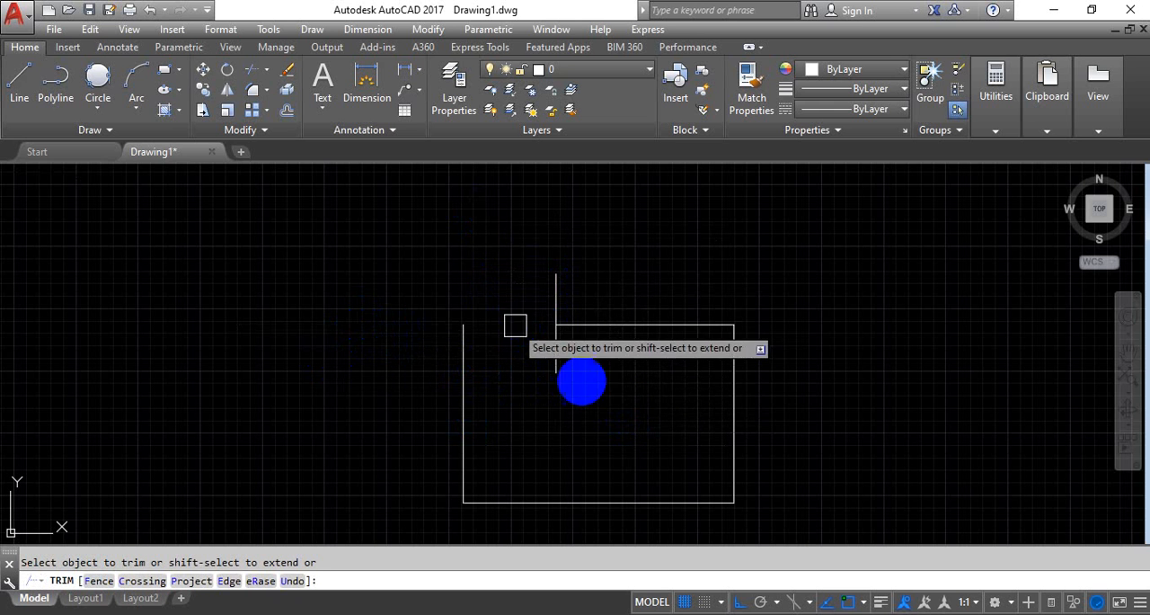
pyautogui.click(558, 307)
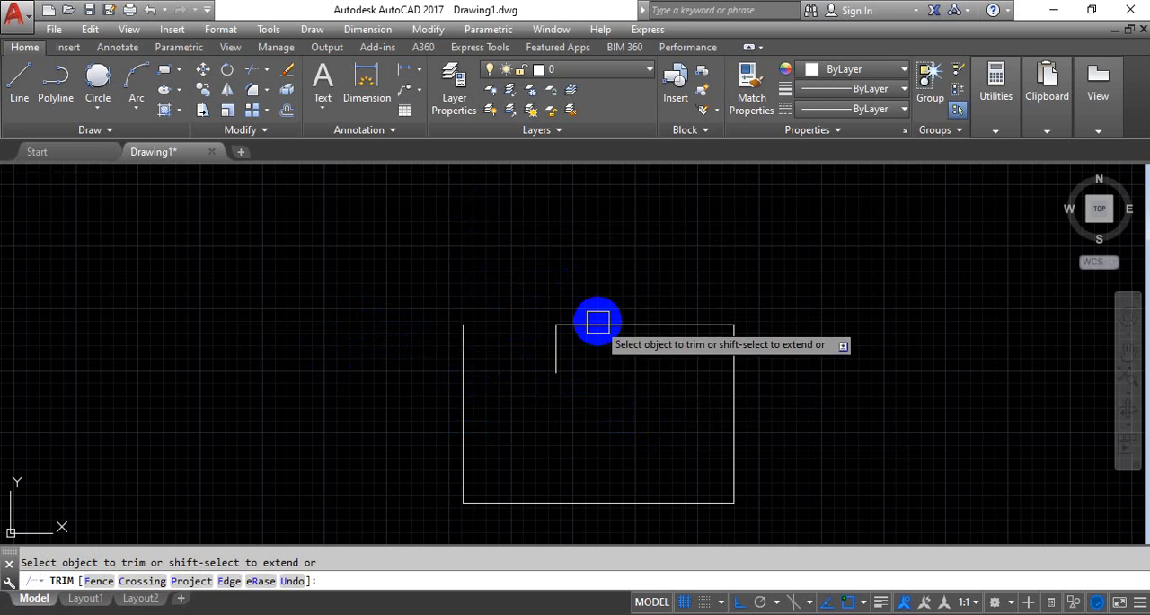
pyautogui.press('Escape')
# Extend the short vertical line down to the rectangle's bottom edge
pyautogui.moveTo(612, 394); pyautogui.dragTo(631, 322, button='middle')
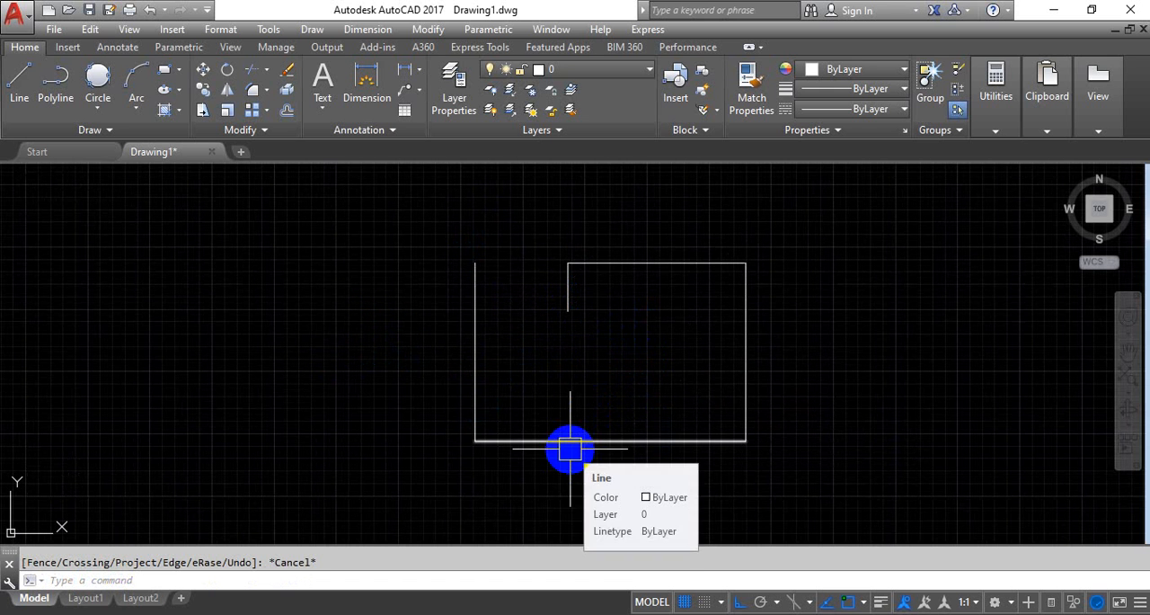
pyautogui.press('Return')
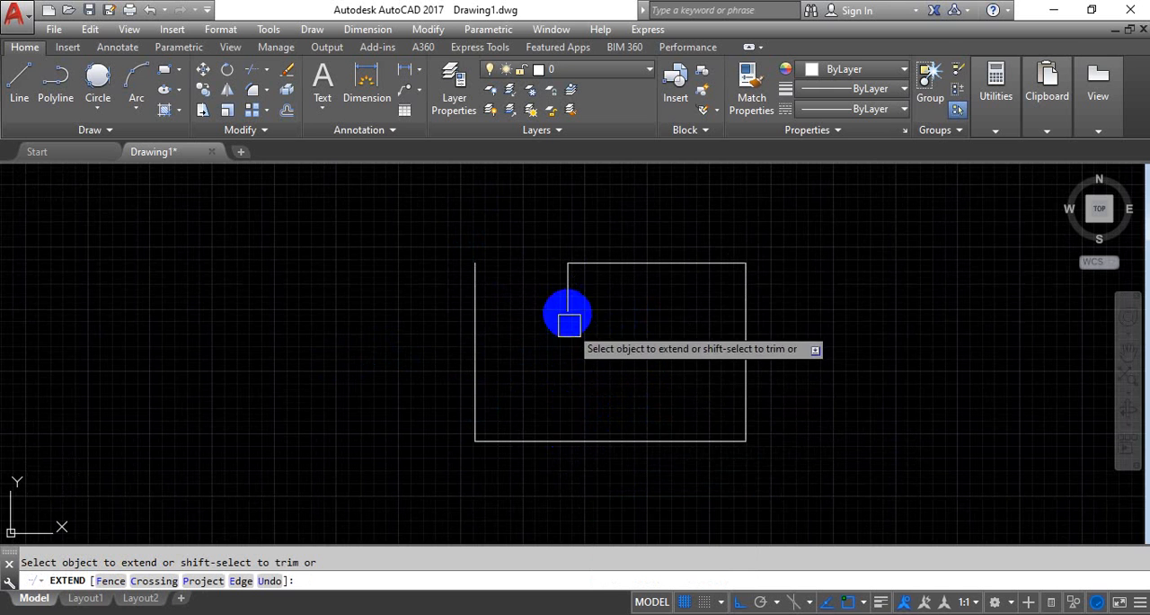
pyautogui.click(565, 310)
pyautogui.scroll(-4, 535, 368)
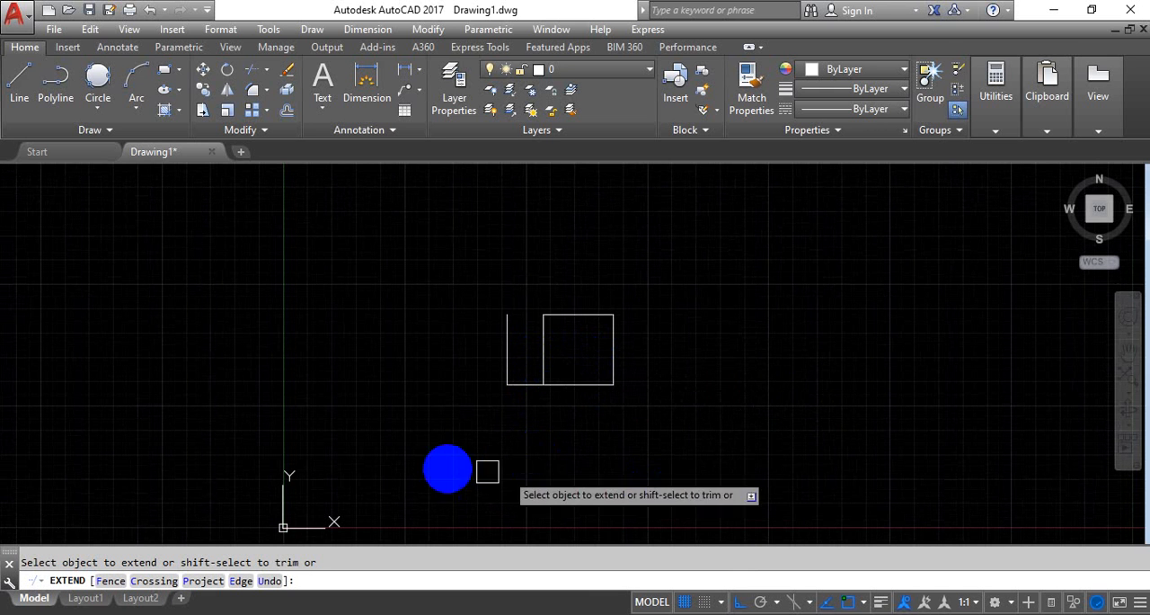
pyautogui.press('Escape')
# Draw a long horizontal line below the rectangle, reaching past both of its sides
pyautogui.write('l')
pyautogui.press('Return')
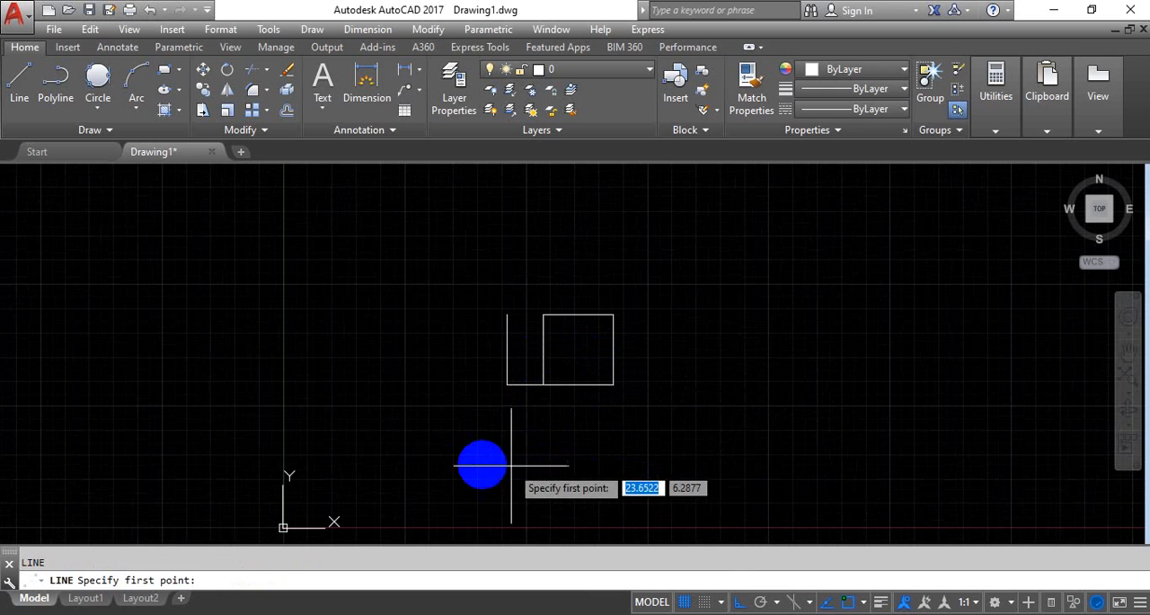
pyautogui.click(482, 464)
# Extend the inner vertical line down to the lower horizontal line, and trim that extension back within the same Extend command
pyautogui.write('ex')
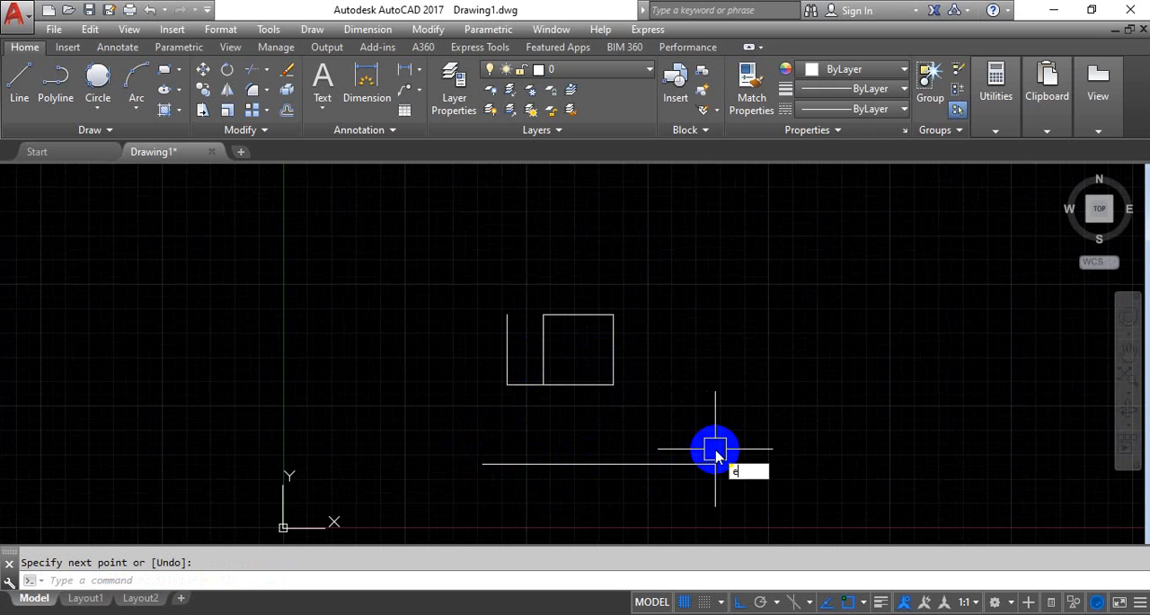
pyautogui.press('Return')
pyautogui.press('Return')
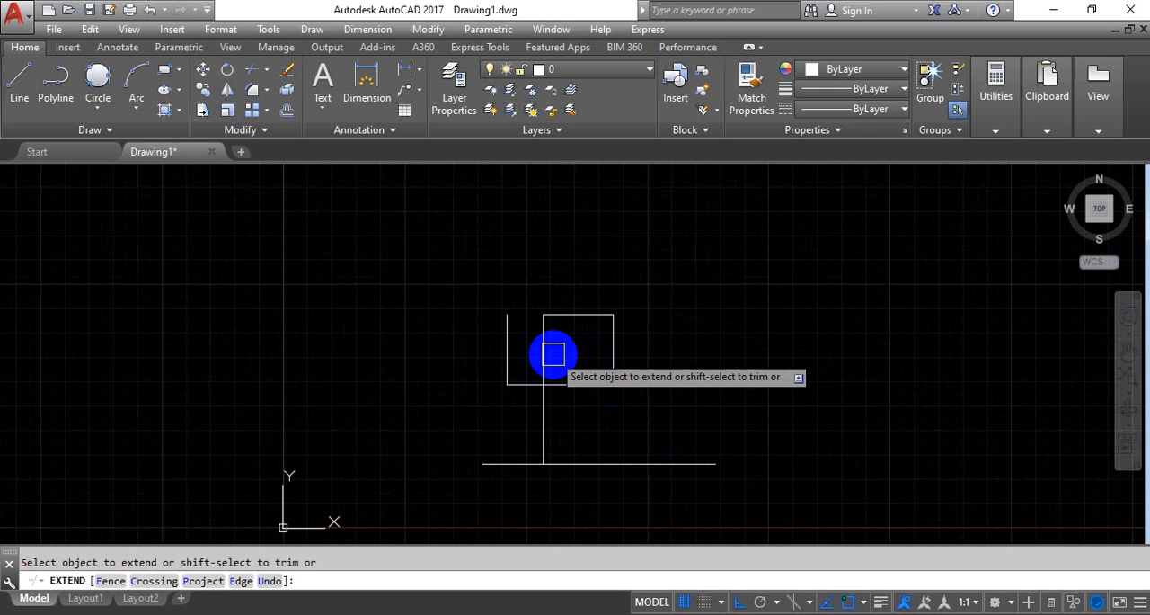
pyautogui.scroll(2, 554, 354)
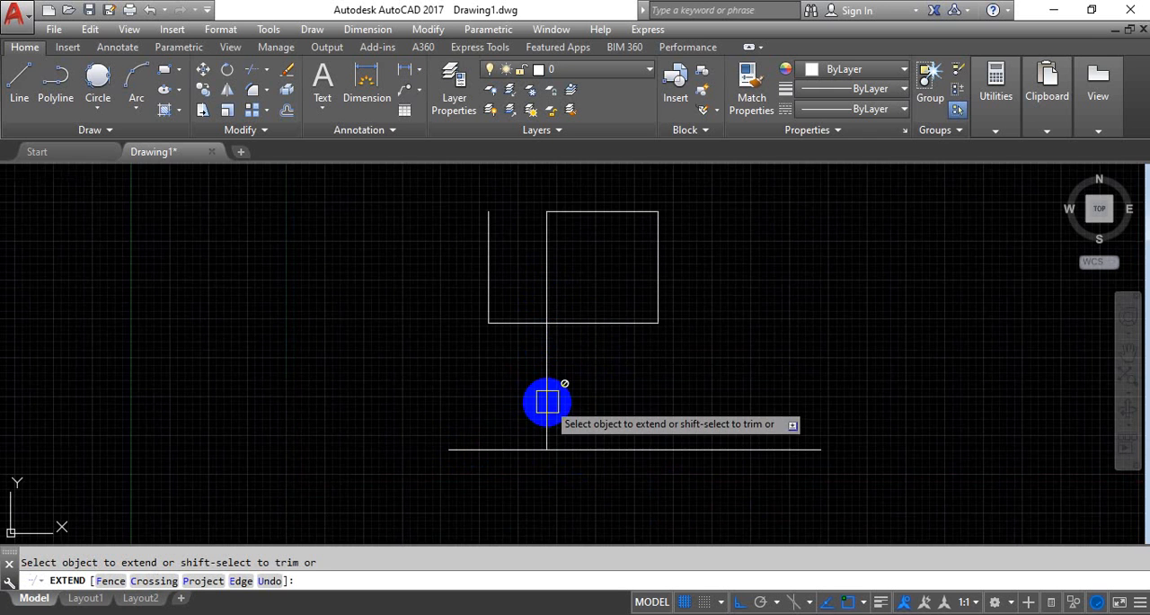
pyautogui.scroll(-1, 564, 340)
pyautogui.scroll(1, 559, 355)
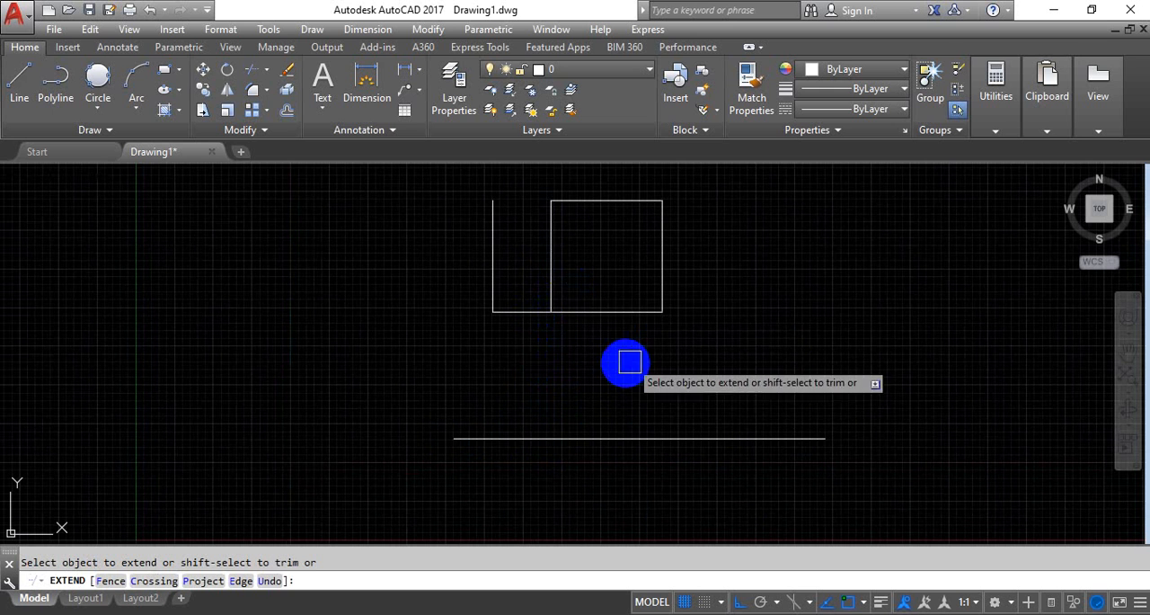
pyautogui.press('Escape')
# Use the Trim command's extend option to lengthen the inner vertical line down to the lower horizontal line
pyautogui.write('tr')
pyautogui.press('Return')
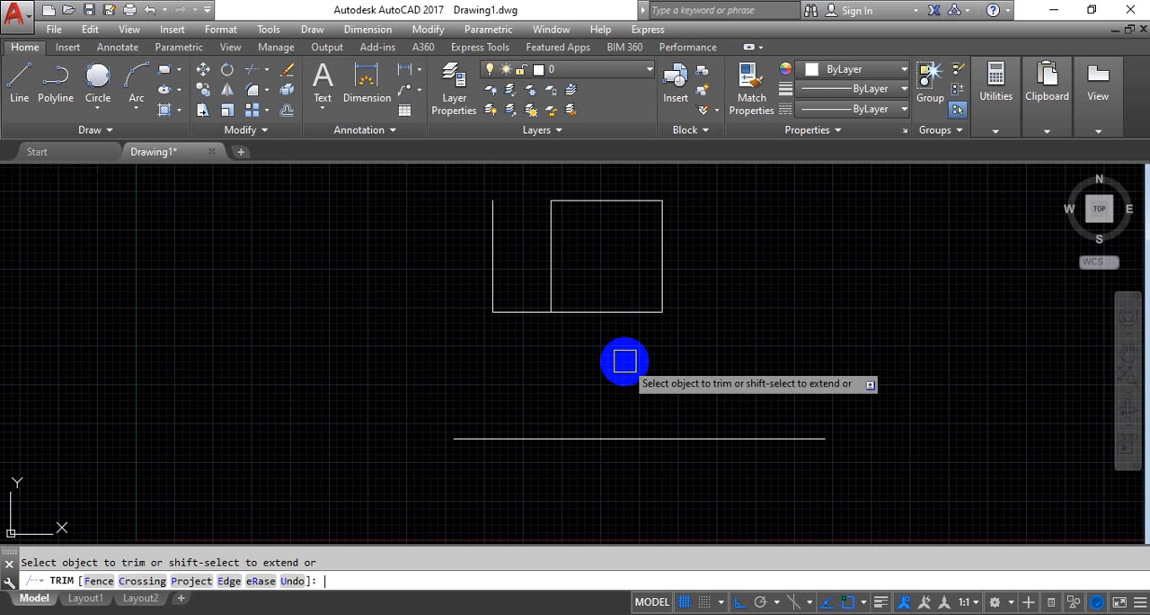
pyautogui.keyDown('shift'); pyautogui.click(551, 286); pyautogui.keyUp('shift')
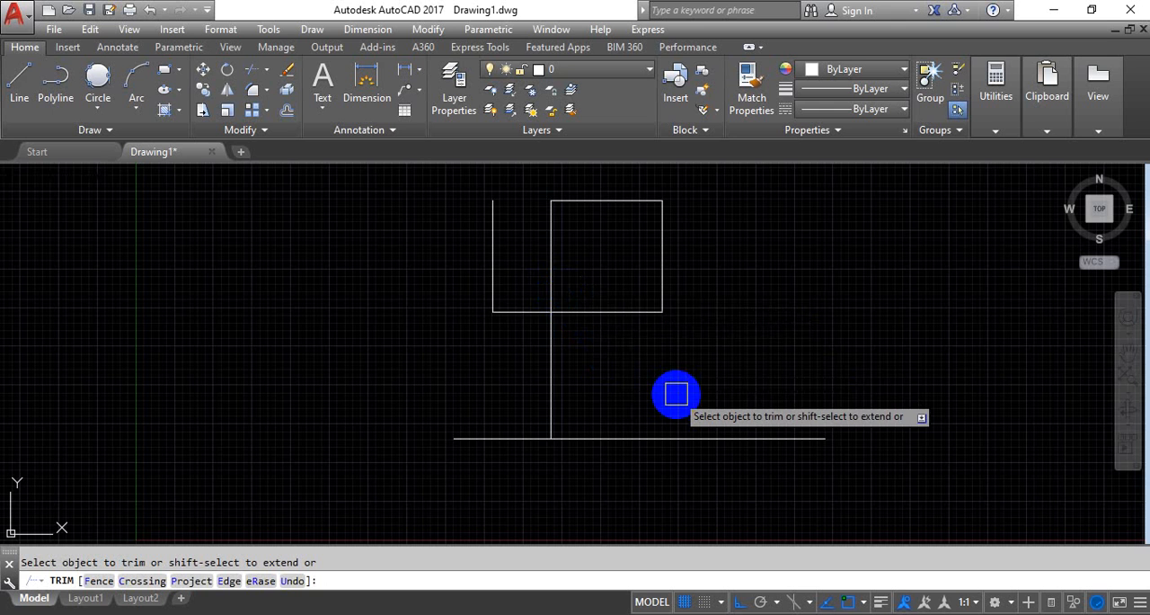
pyautogui.press('Escape')
# Delete all the lines in the drawing
pyautogui.scroll(-2, 677, 393)
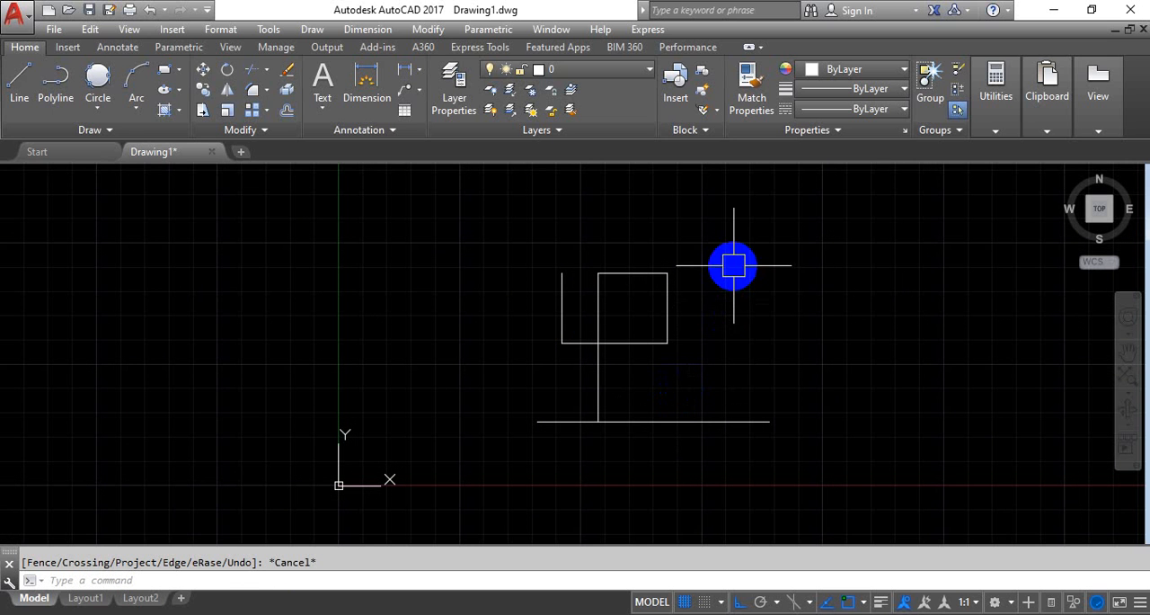
pyautogui.hotkey('ctrl', 'a')
pyautogui.press('Delete')
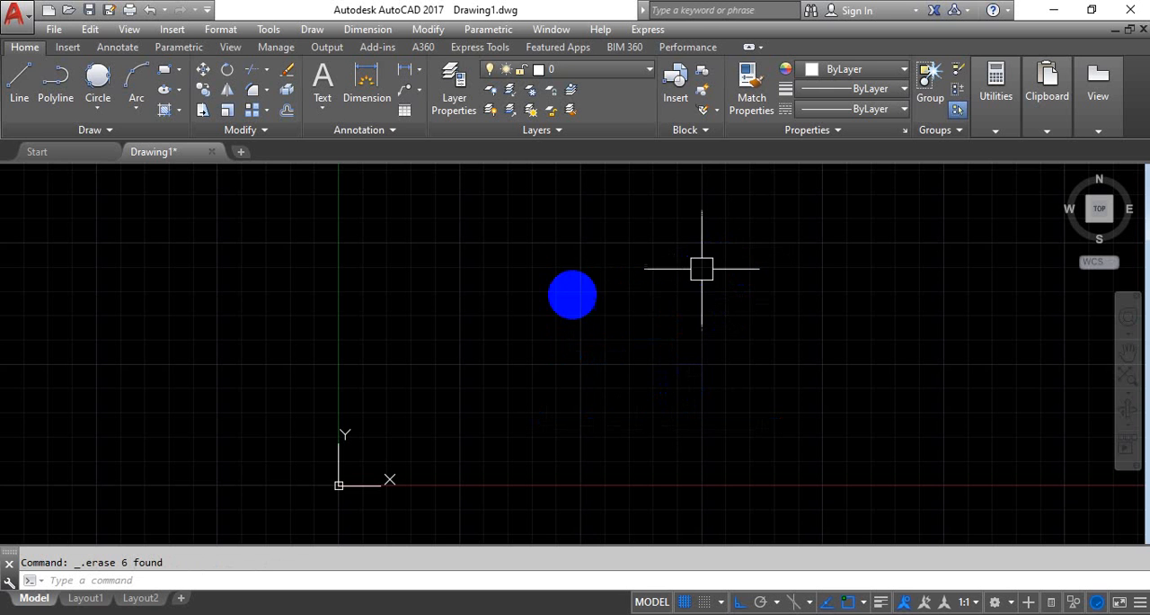
pyautogui.scroll(2, 573, 294)
pyautogui.click(89, 83)
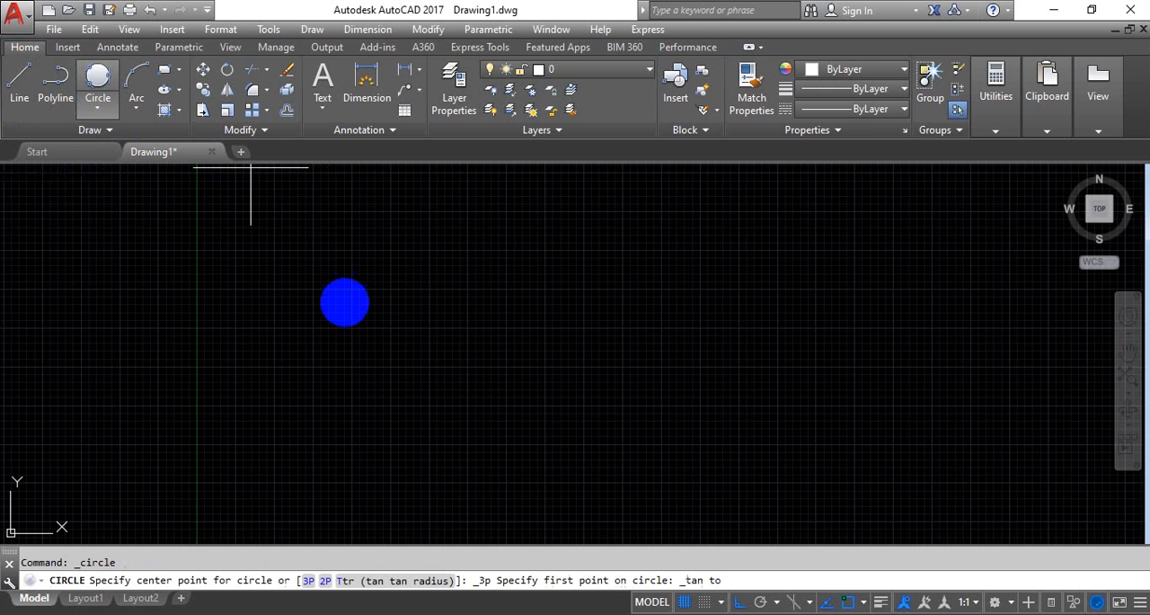
pyautogui.click(348, 306)
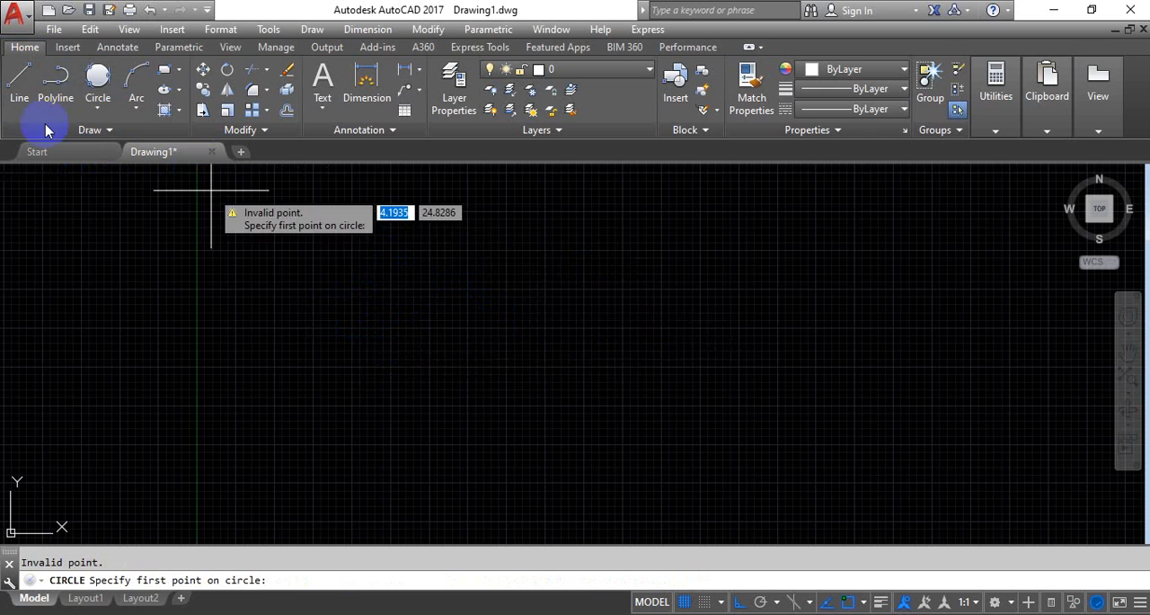
pyautogui.press('Escape')
# Draw a large circle by center and radius to the upper right of the origin
pyautogui.click(98, 108)
pyautogui.click(108, 137)
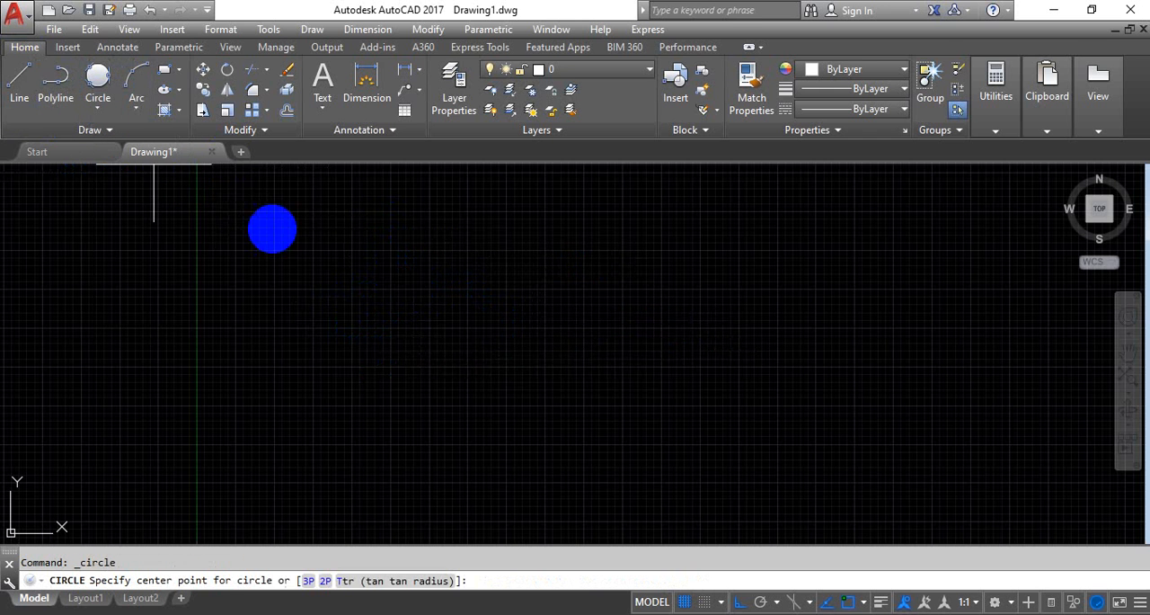
pyautogui.click(413, 389)
pyautogui.click(430, 290)
pyautogui.moveTo(557, 372); pyautogui.dragTo(547, 248, button='middle')
# Draw a vertical line through the circle from its top quadrant to its bottom quadrant
pyautogui.write('l')
pyautogui.press('Return')
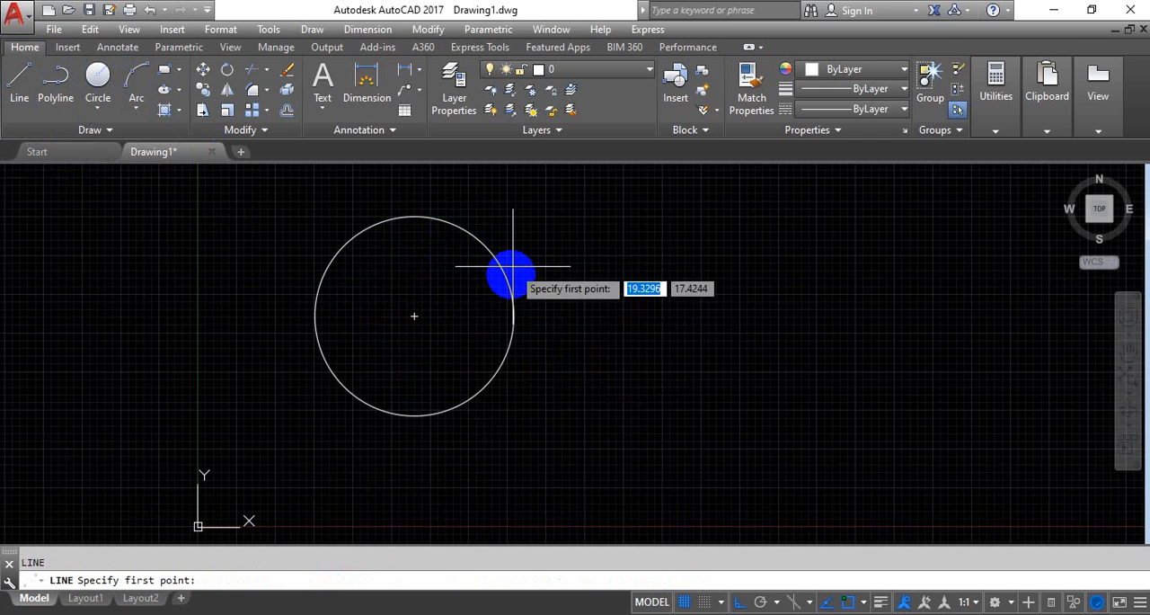
pyautogui.click(414, 216)
pyautogui.click(415, 426)
pyautogui.press('Return')
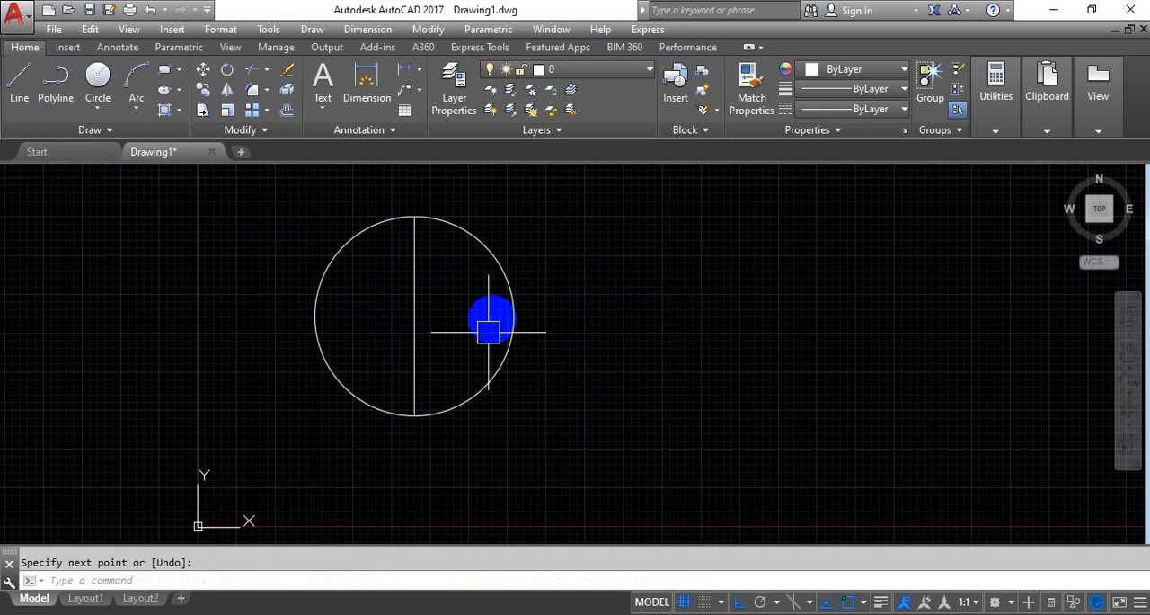
# Trim away the right half of the circle at the vertical line
pyautogui.write('tr')
pyautogui.press('Return')
pyautogui.press('Return')
pyautogui.click(504, 293)
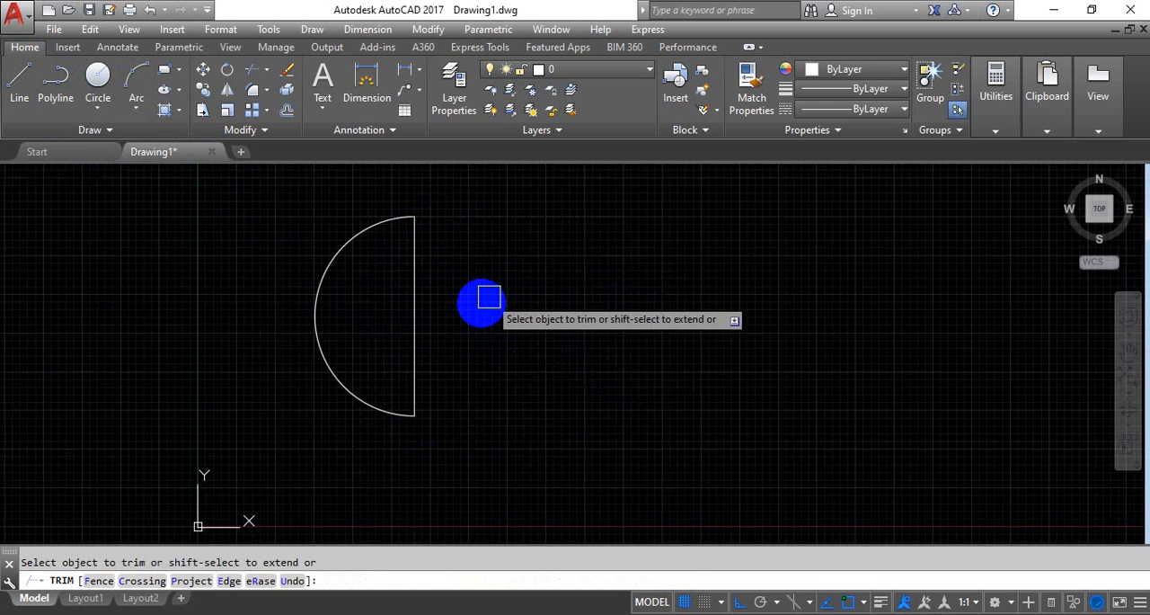
pyautogui.press('Return')
pyautogui.write('c')
pyautogui.press('Escape')
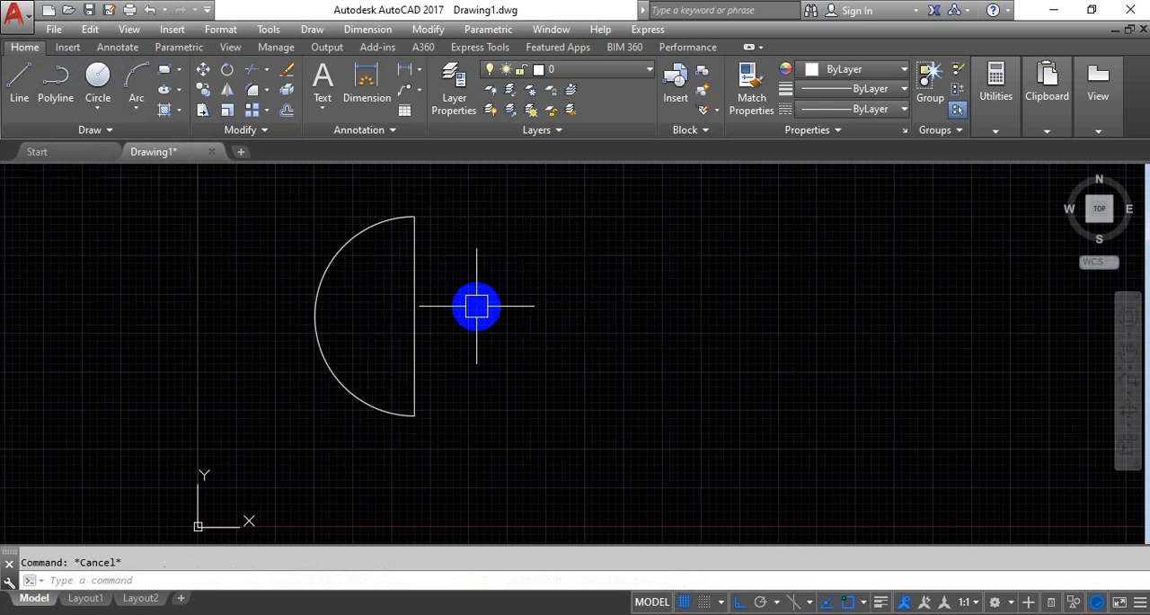
# Draw a small circle of radius about 1.46 centered on the midpoint of the vertical line
pyautogui.write('c')
pyautogui.press('Return')
pyautogui.click(413, 316)
pyautogui.click(430, 300)
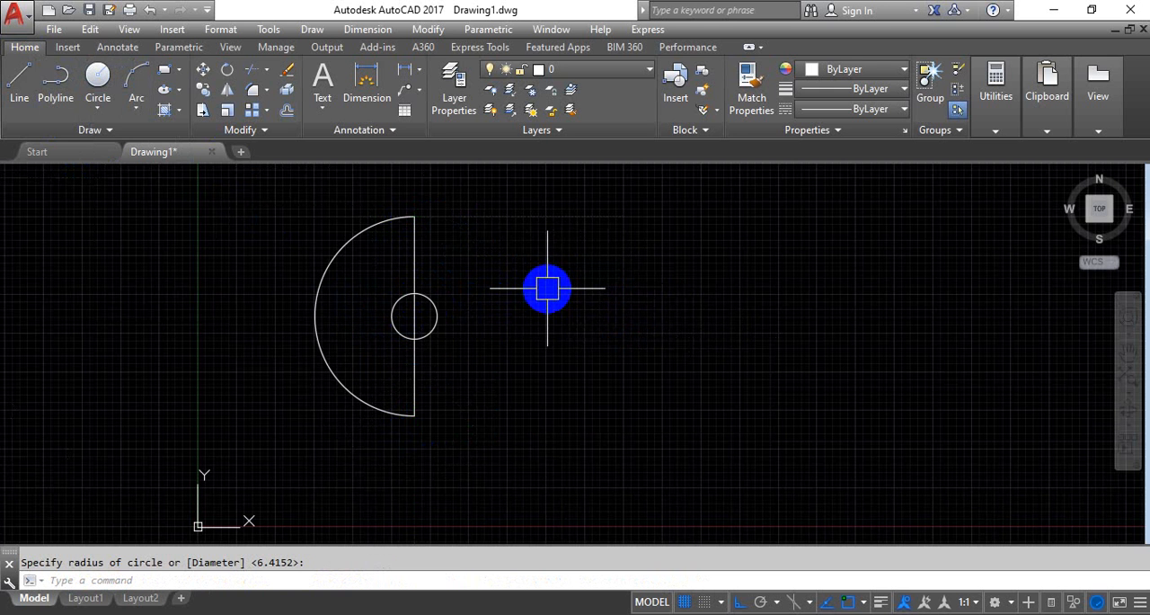
# Trim away the right half of the small circle and the segment of the vertical line inside it
pyautogui.write('tr')
pyautogui.press('Return')
pyautogui.press('Return')
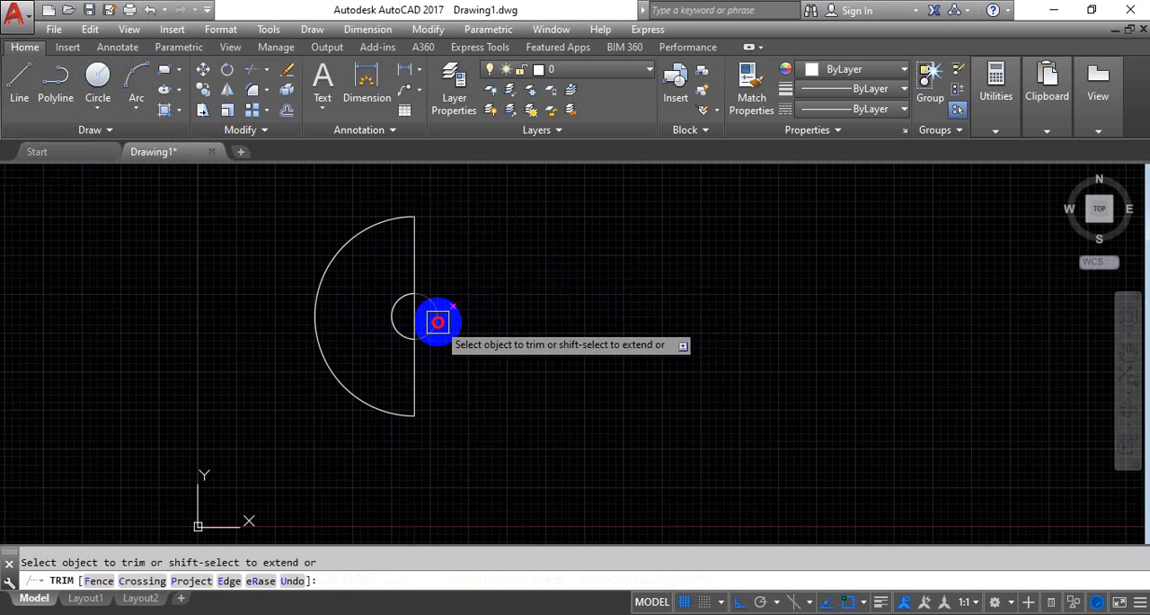
pyautogui.click(424, 316)
pyautogui.scroll(-1, 550, 329)
pyautogui.scroll(4, 457, 305)
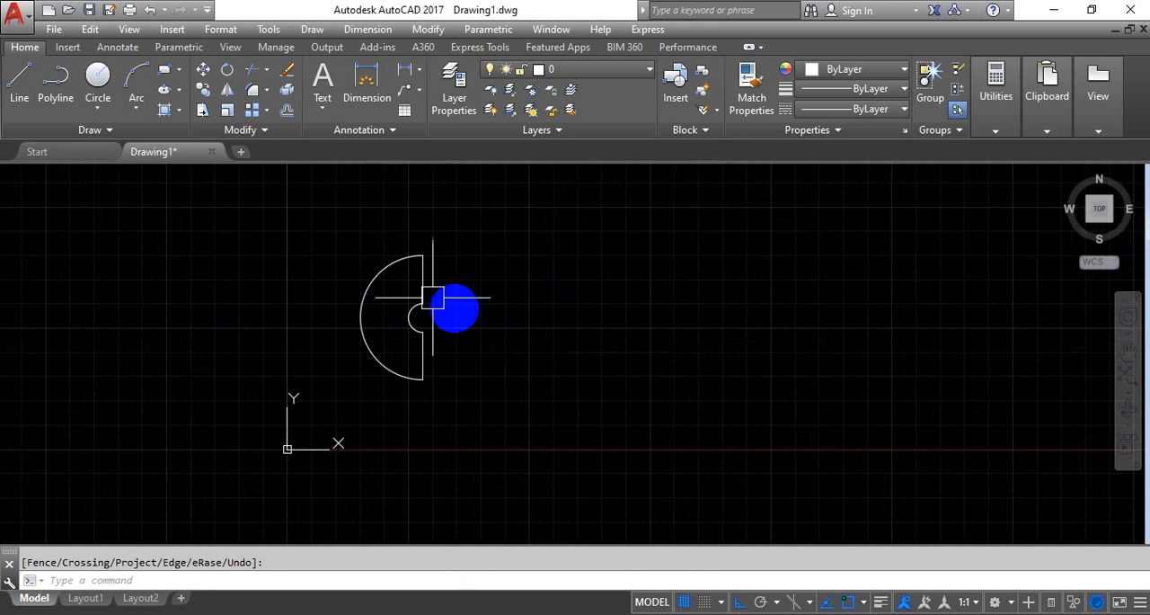
pyautogui.scroll(-1, 421, 340)
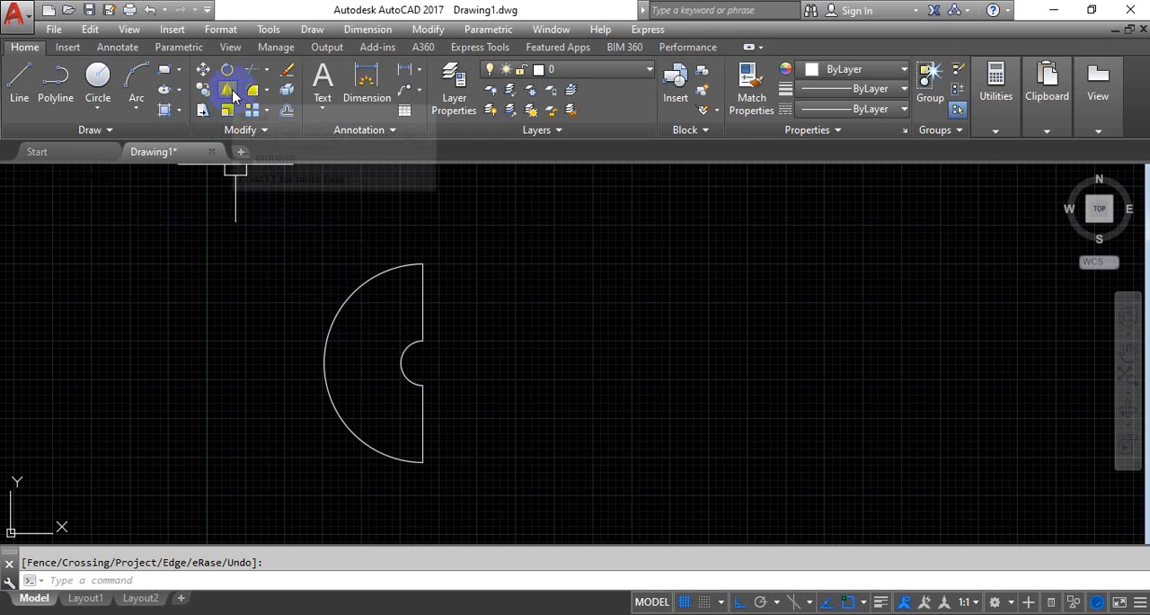
# Mirror the whole half-ring profile across a vertical line to its right, keeping the source objects
pyautogui.click(462, 359)
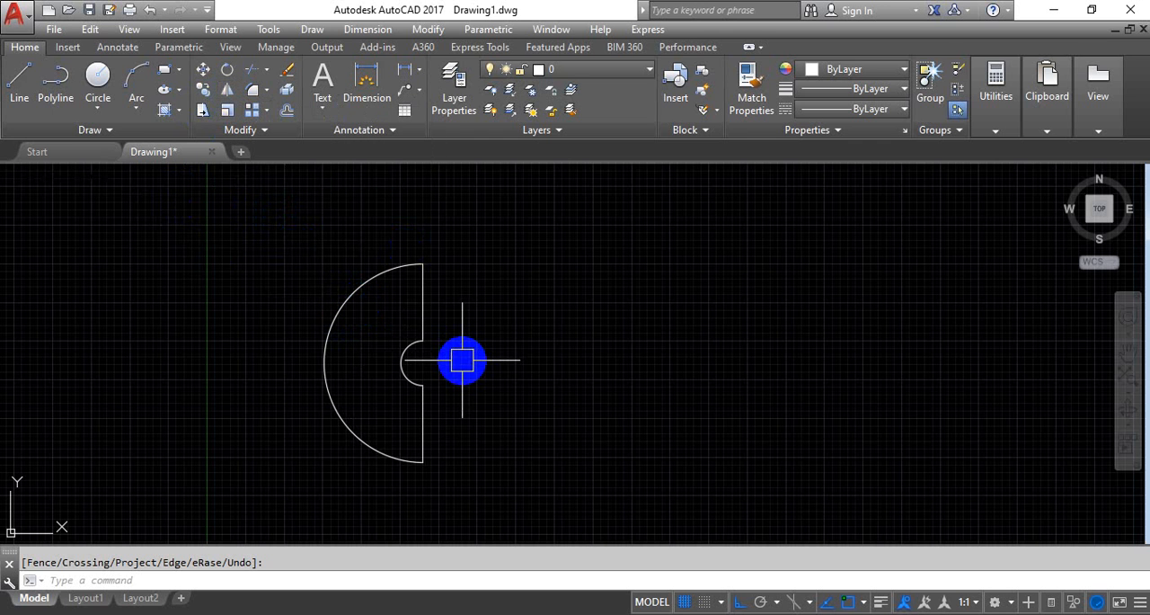
pyautogui.write('mi')
pyautogui.press('Return')
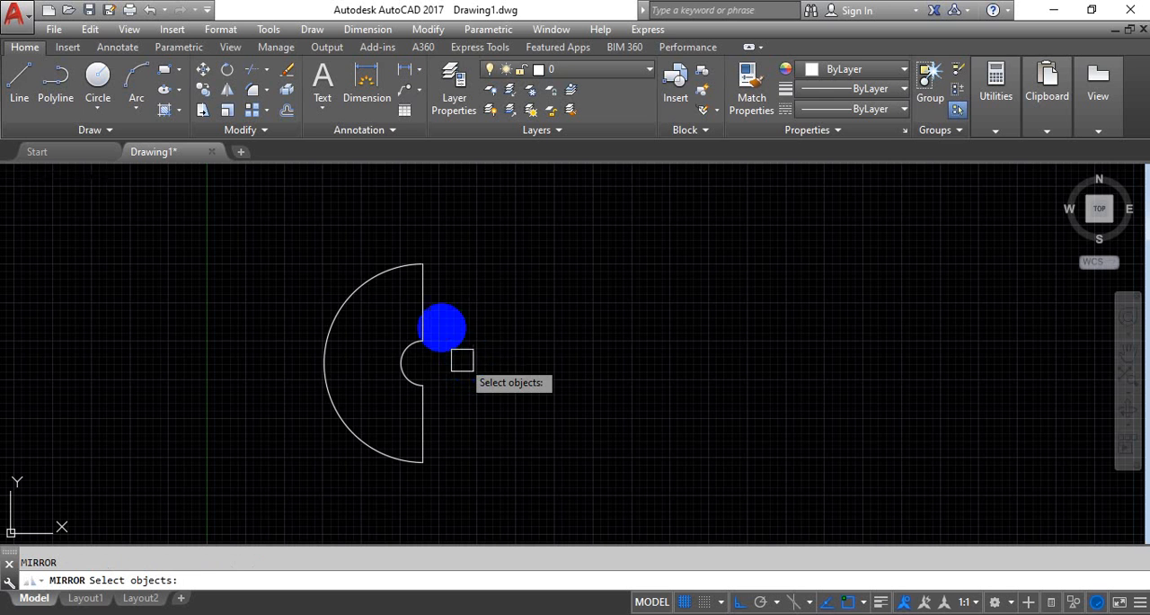
pyautogui.click(292, 240)
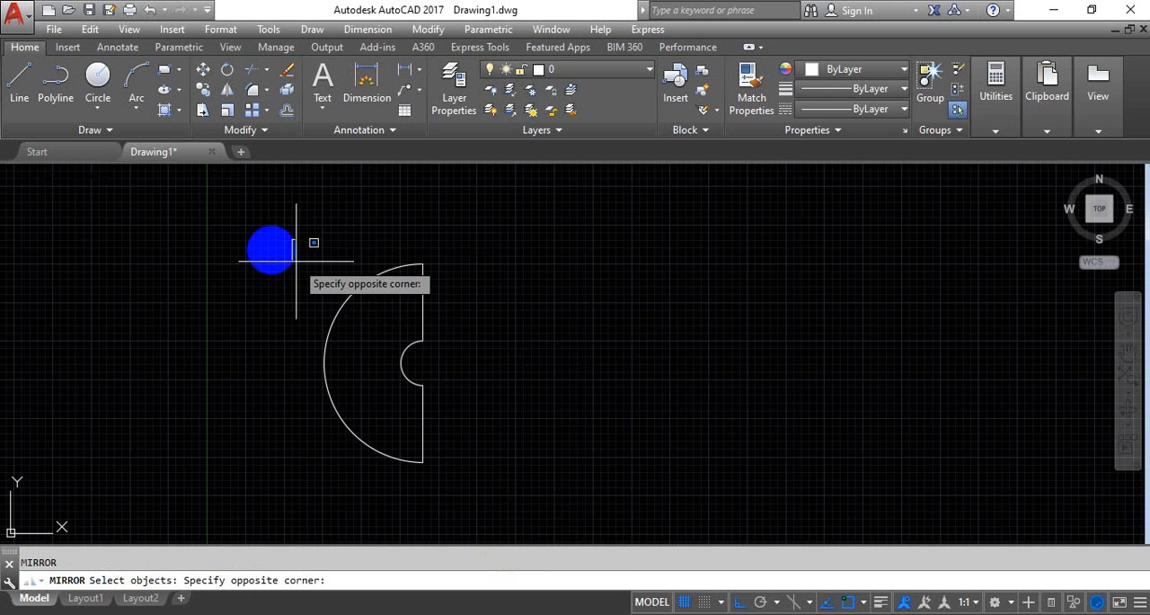
pyautogui.click(274, 251)
pyautogui.moveTo(413, 435); pyautogui.dragTo(419, 391, button='middle')
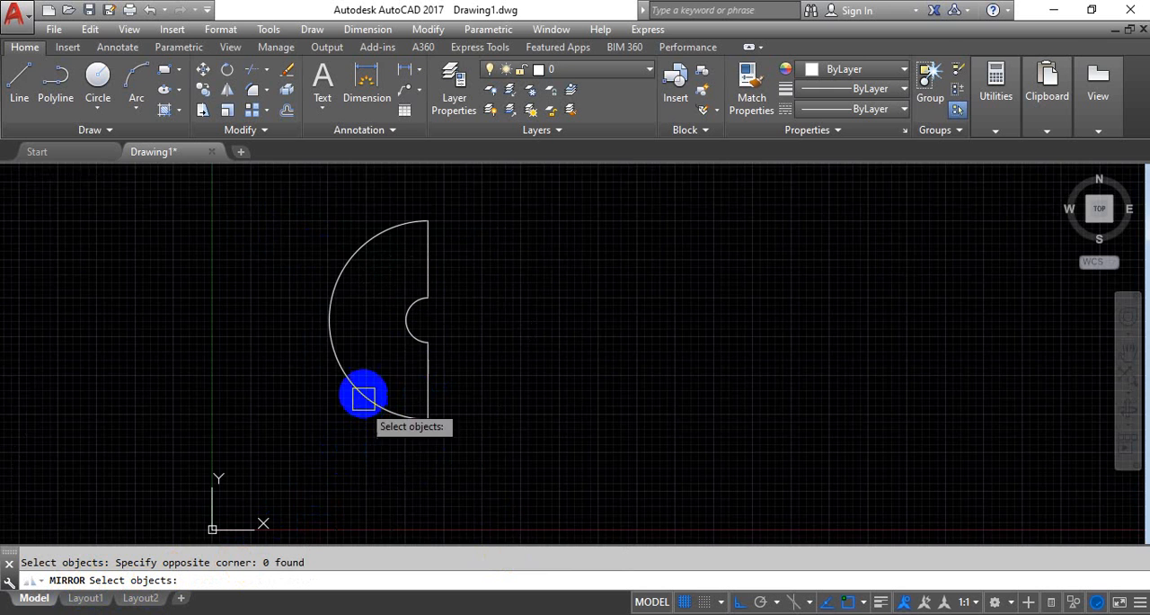
pyautogui.scroll(-2, 359, 377)
pyautogui.click(284, 247)
pyautogui.click(478, 470)
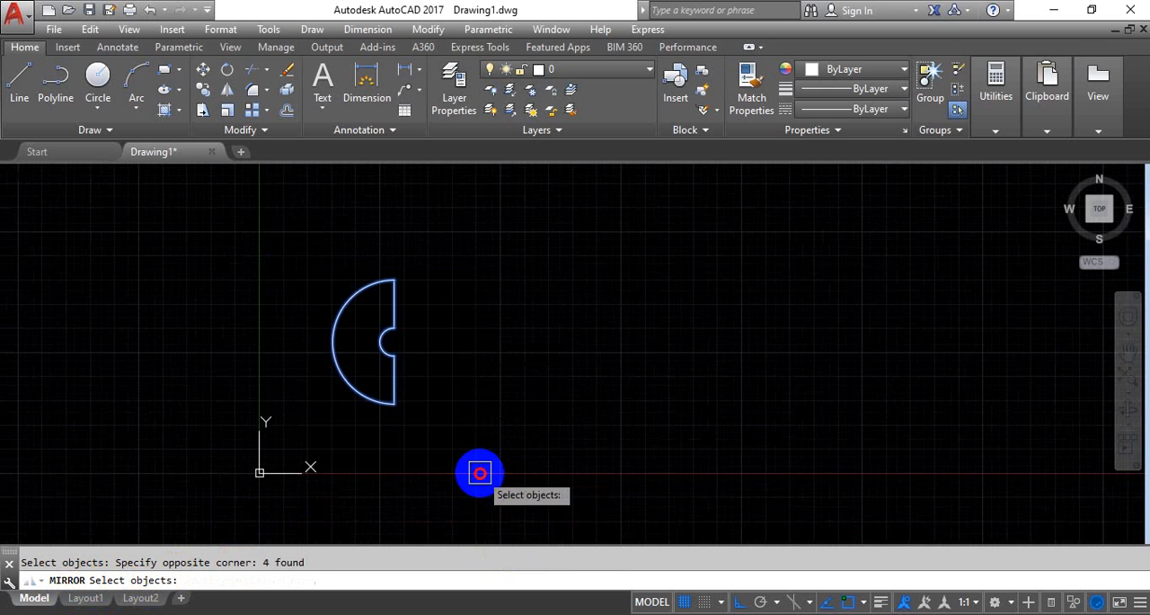
pyautogui.press('Return')
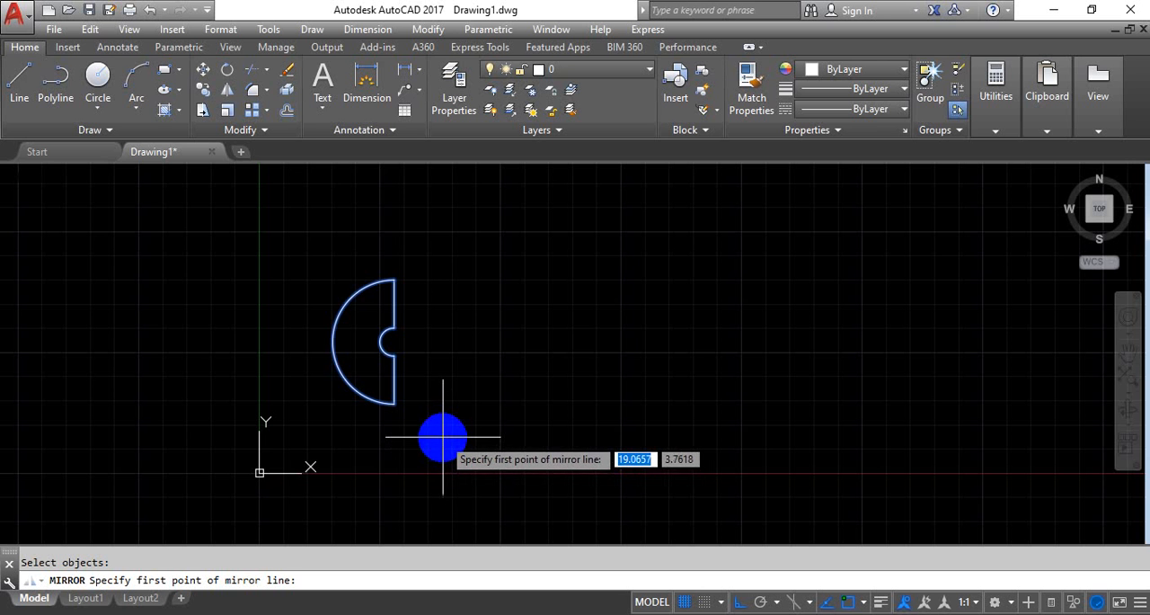
pyautogui.scroll(4, 400, 325)
pyautogui.moveTo(403, 323); pyautogui.dragTo(411, 295, button='middle')
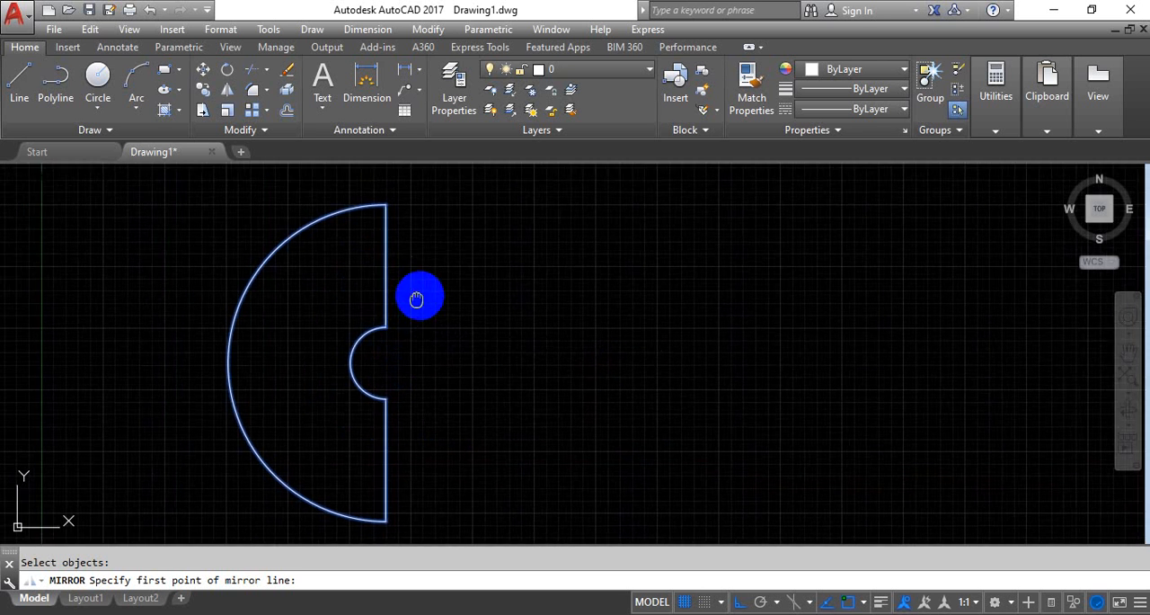
pyautogui.scroll(-2, 416, 242)
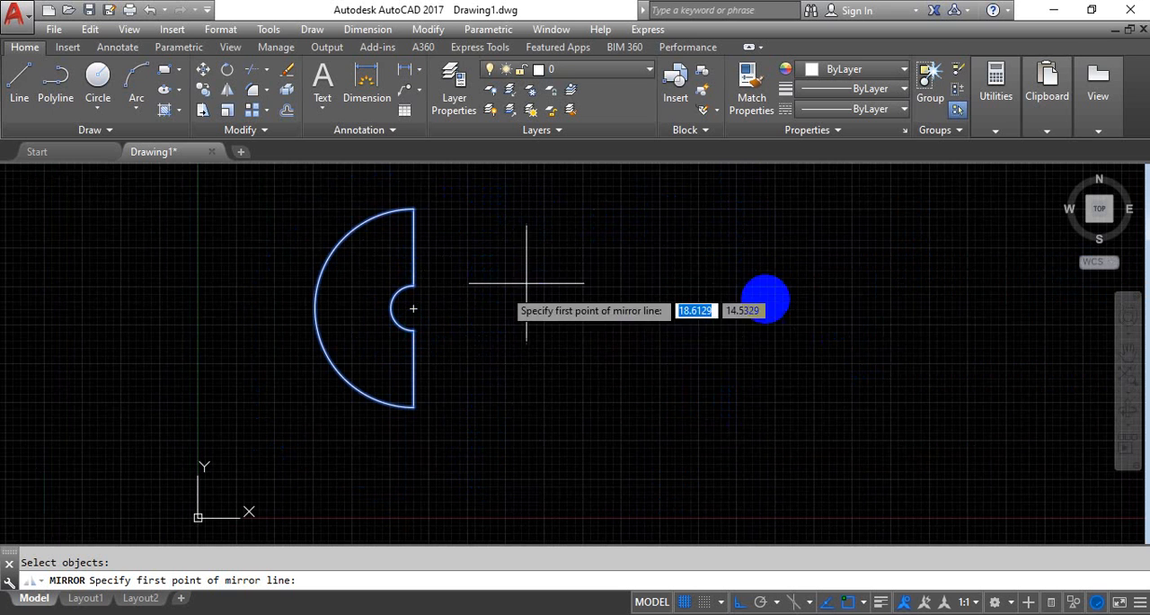
pyautogui.click(503, 210)
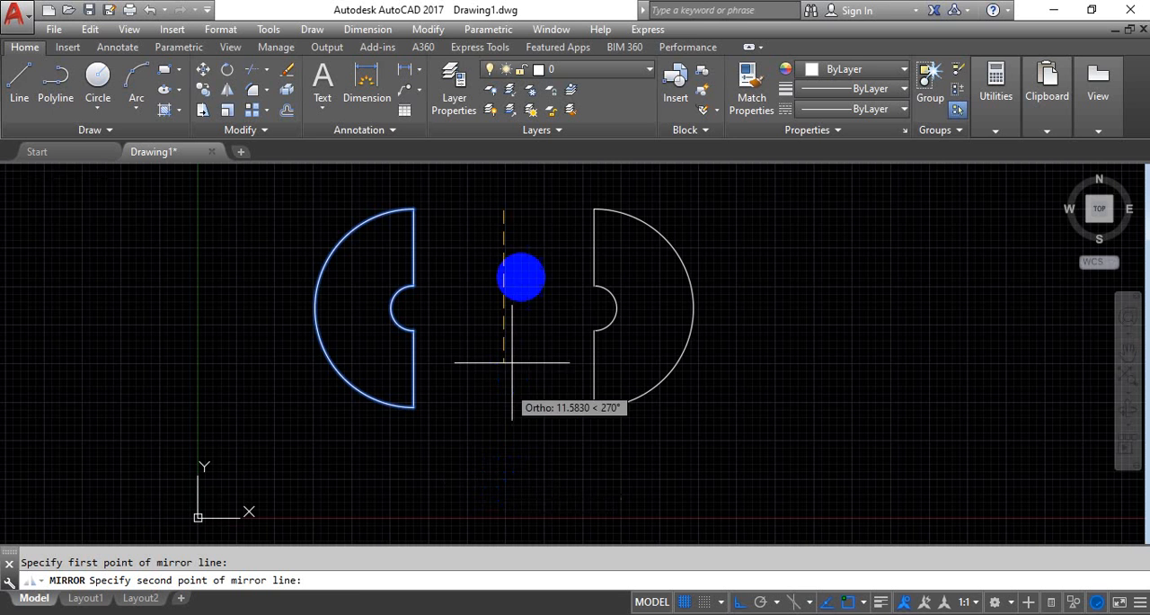
pyautogui.scroll(-4, 487, 383)
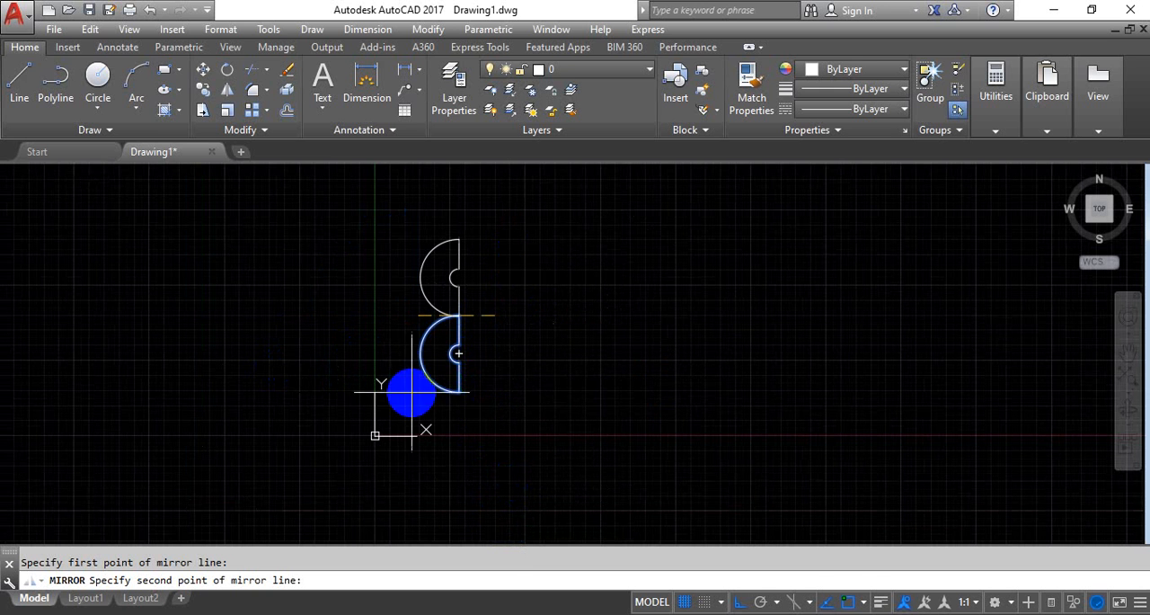
pyautogui.scroll(2, 468, 274)
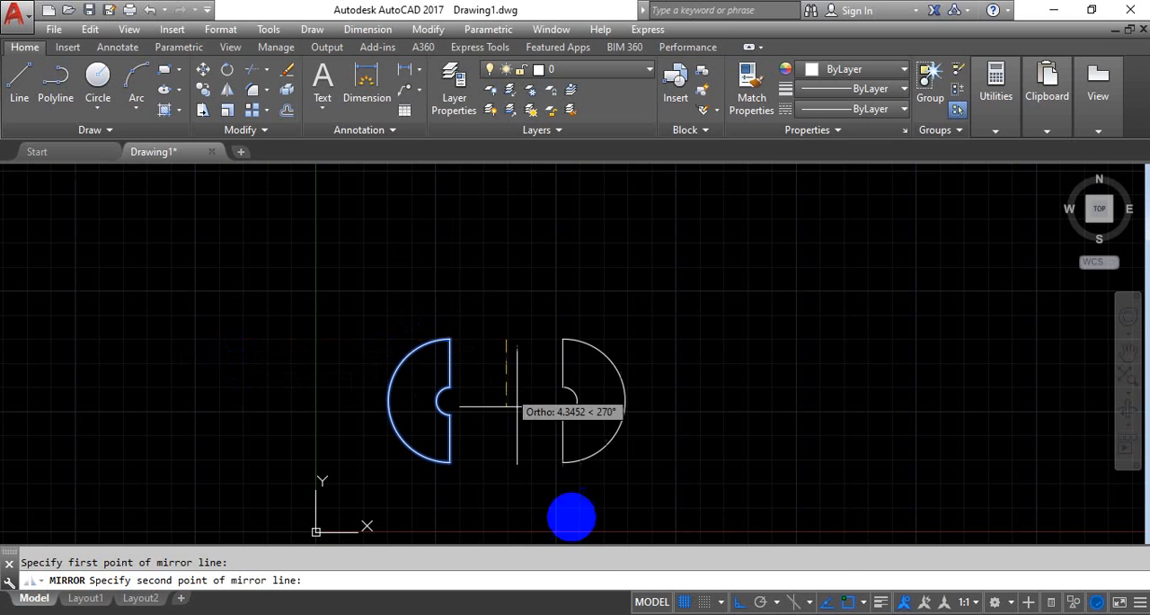
pyautogui.moveTo(563, 518); pyautogui.dragTo(533, 436, button='middle')
pyautogui.click(458, 499)
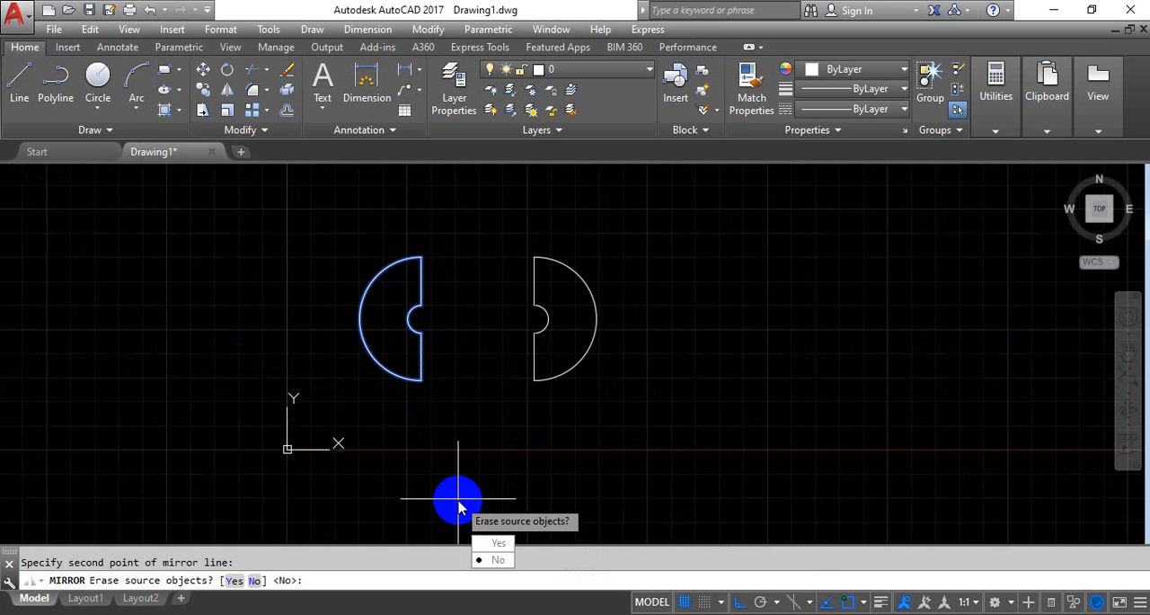
pyautogui.press('Return')
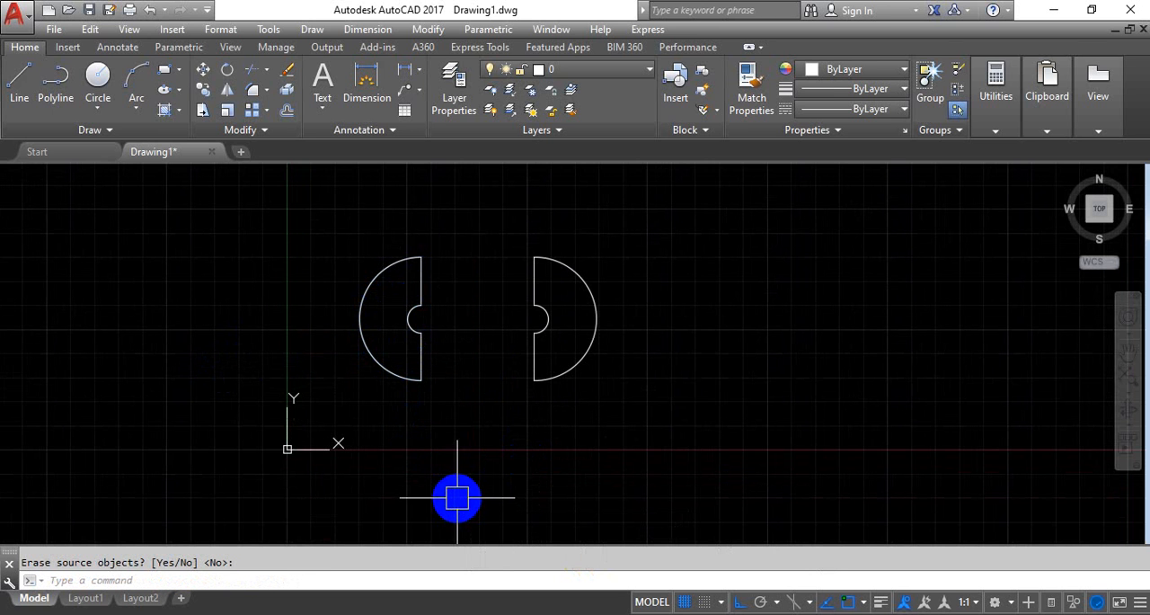
# Delete the mirrored copy of the half-ring profile
pyautogui.click(663, 200)
pyautogui.click(505, 455)
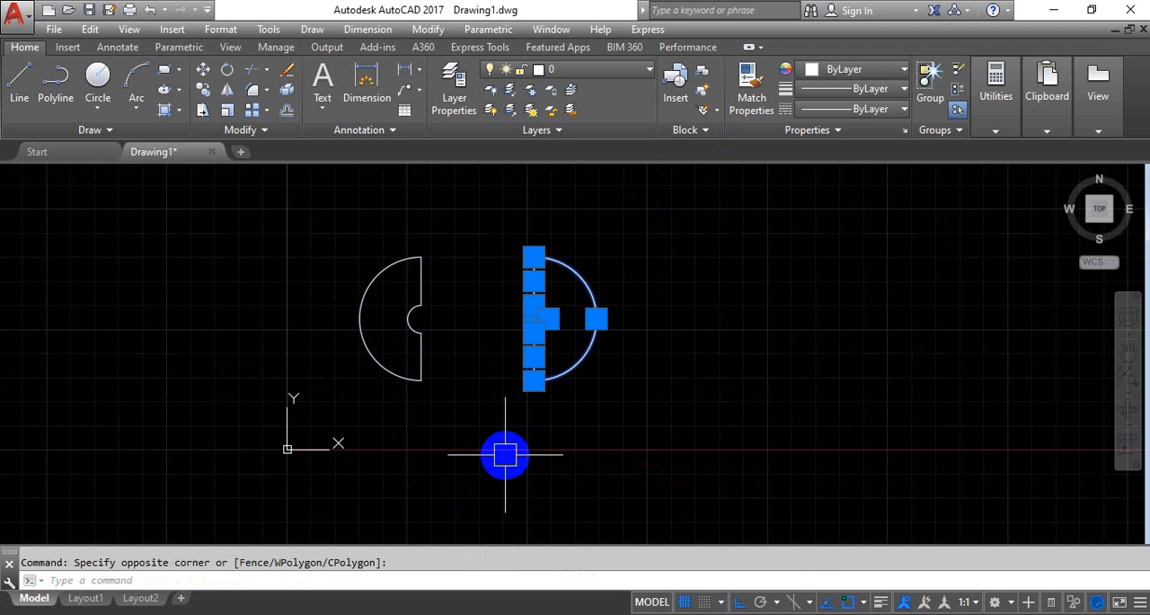
pyautogui.press('Delete')
# Mirror the half-ring profile about its own vertical edge from top to bottom endpoint, keeping the source objects
pyautogui.write('mi')
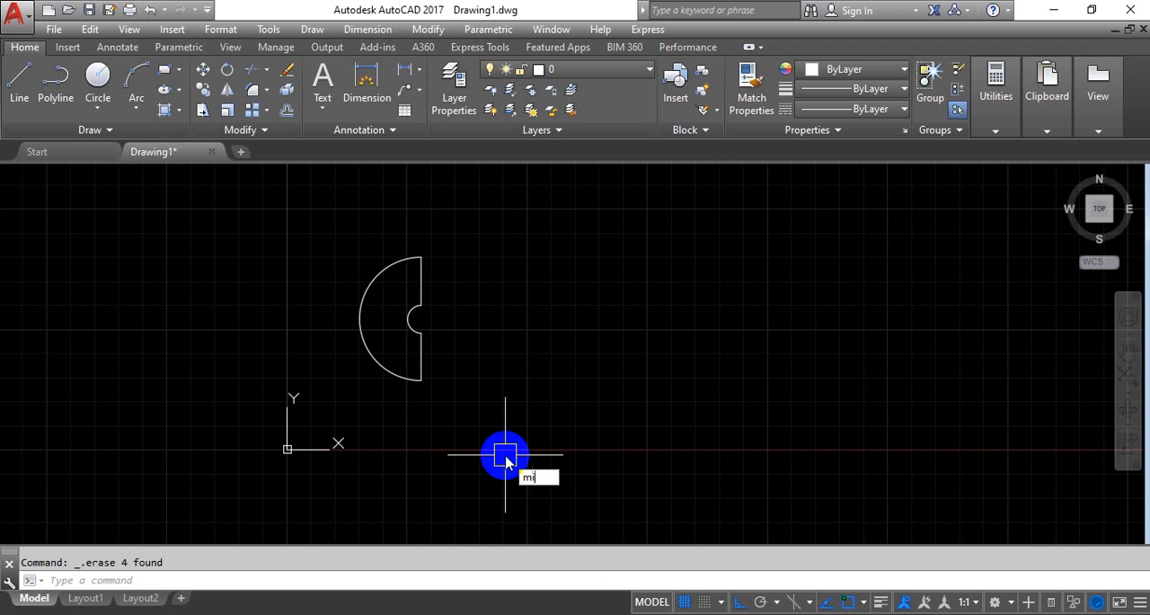
pyautogui.press('Return')
pyautogui.click(314, 229)
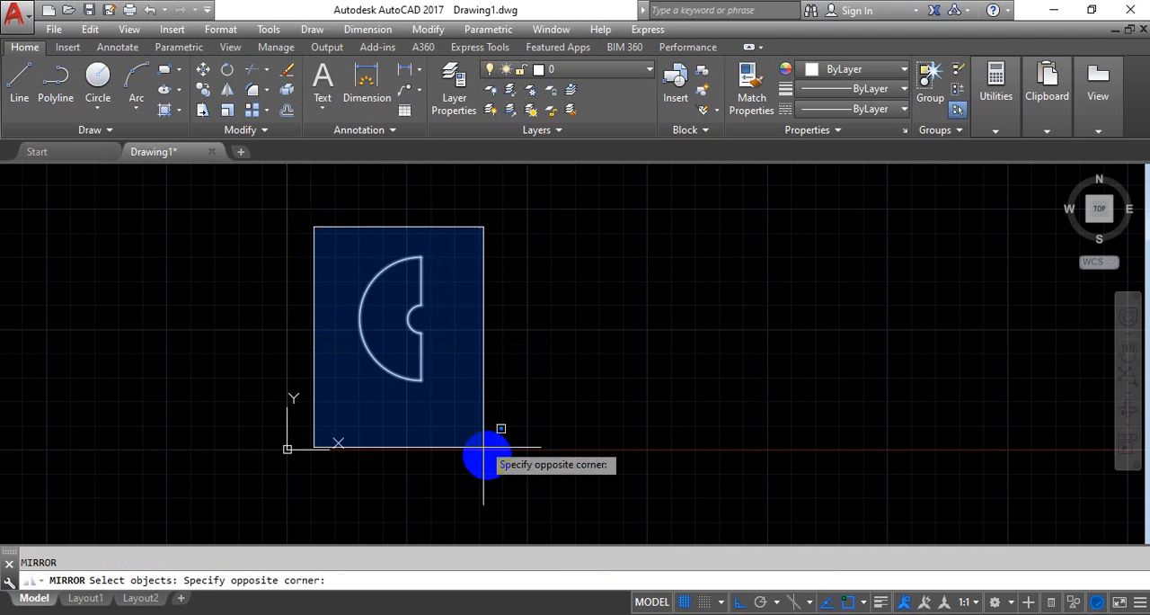
pyautogui.click(490, 457)
pyautogui.press('Return')
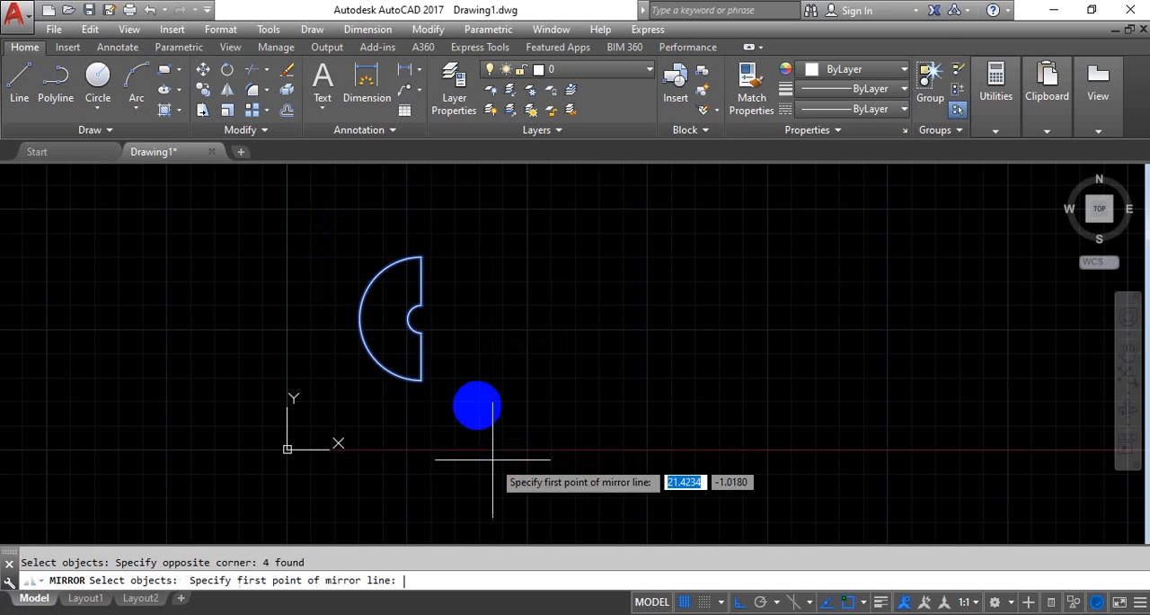
pyautogui.click(420, 258)
pyautogui.click(420, 386)
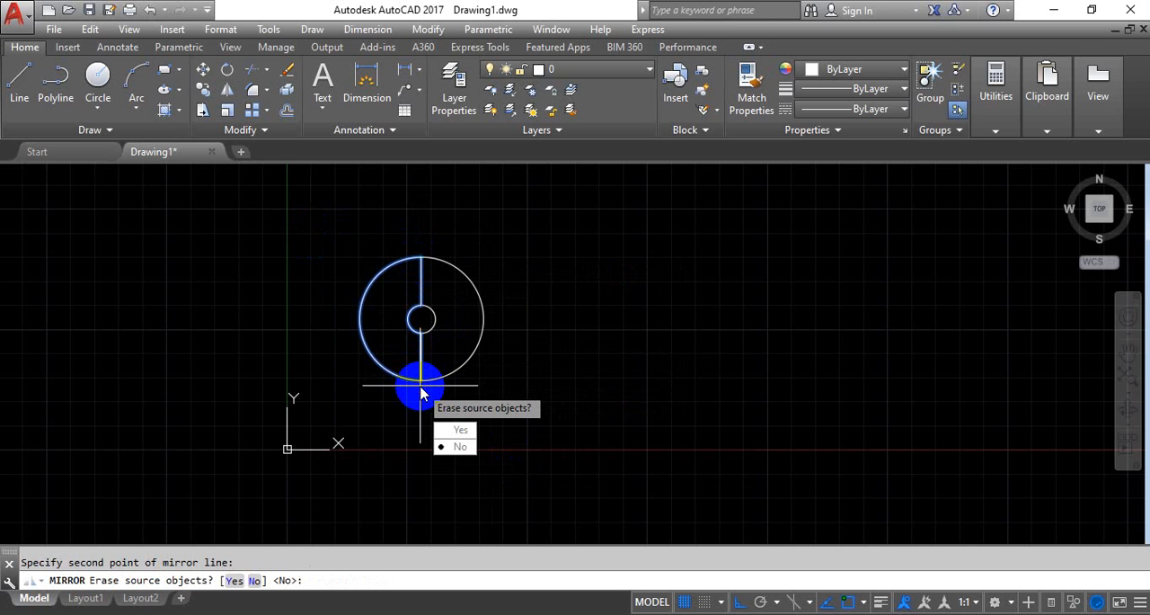
pyautogui.press('Return')
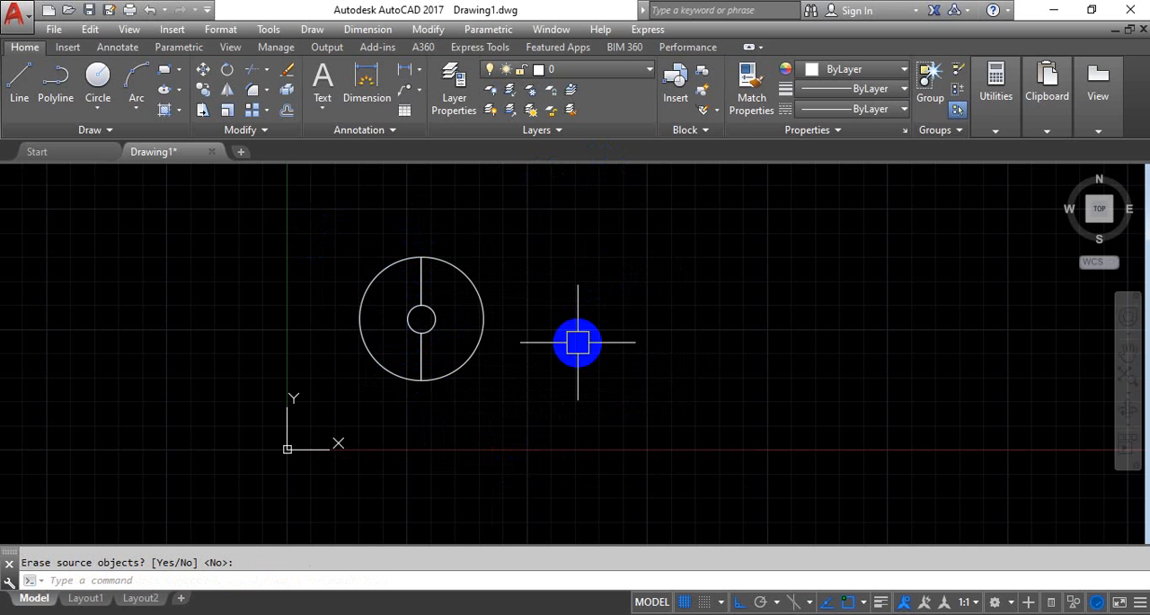
# Undo the last mirror of the half-ring profile
pyautogui.scroll(3, 506, 290)
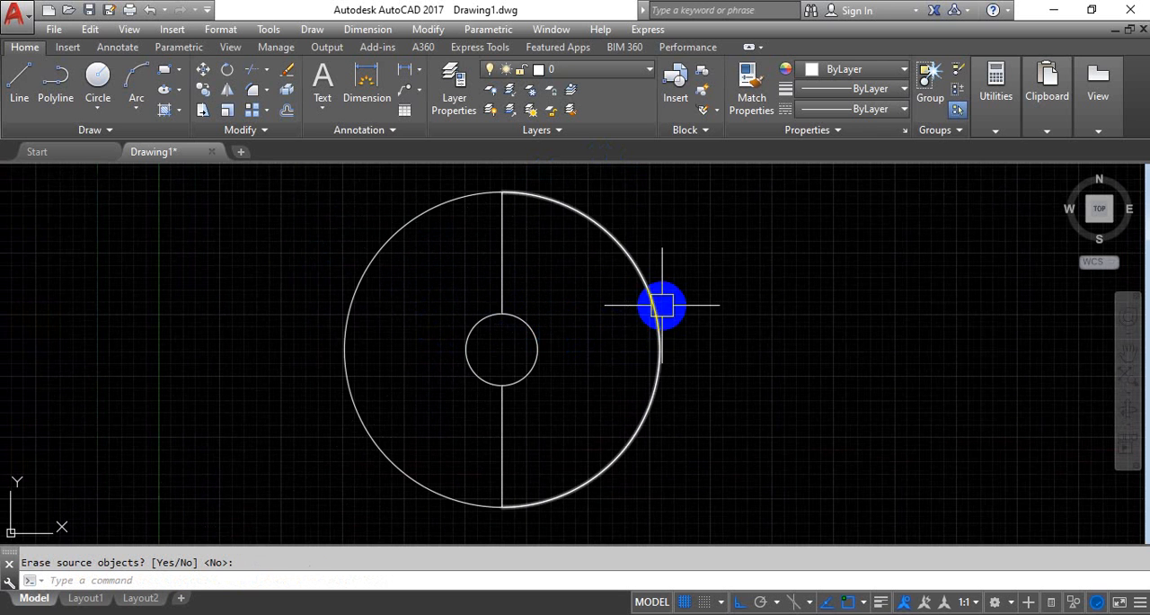
pyautogui.press('Return')
pyautogui.scroll(-4, 662, 305)
pyautogui.hotkey('ctrl', 'z')
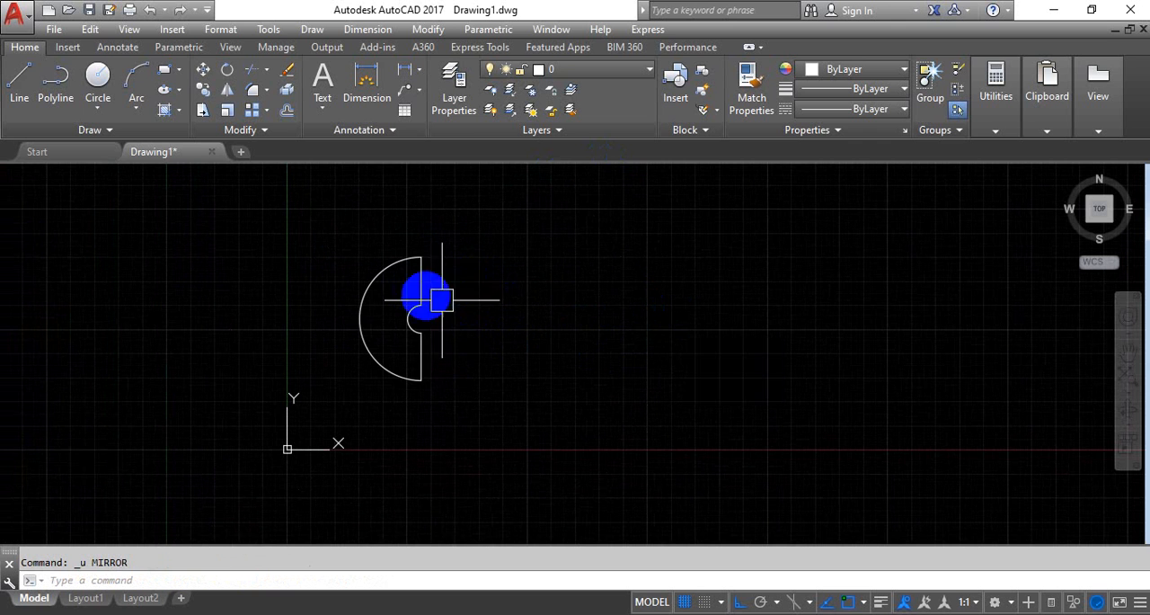
# Mirror the half-ring profile about its own vertical edge and erase the source objects
pyautogui.moveTo(442, 300); pyautogui.dragTo(501, 287, button='middle')
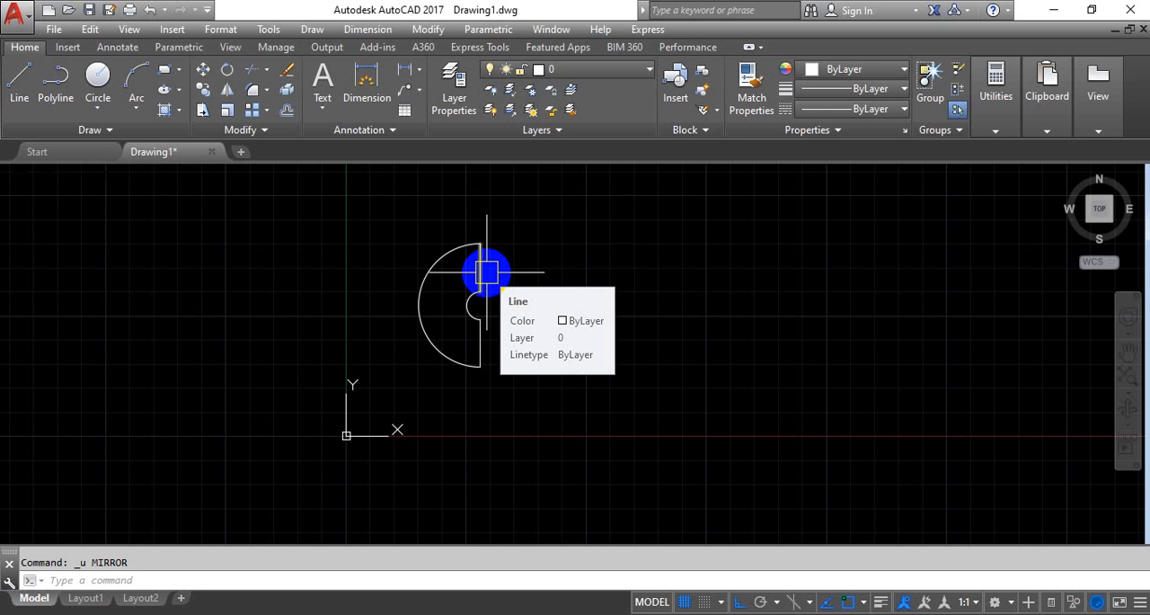
pyautogui.write('mi')
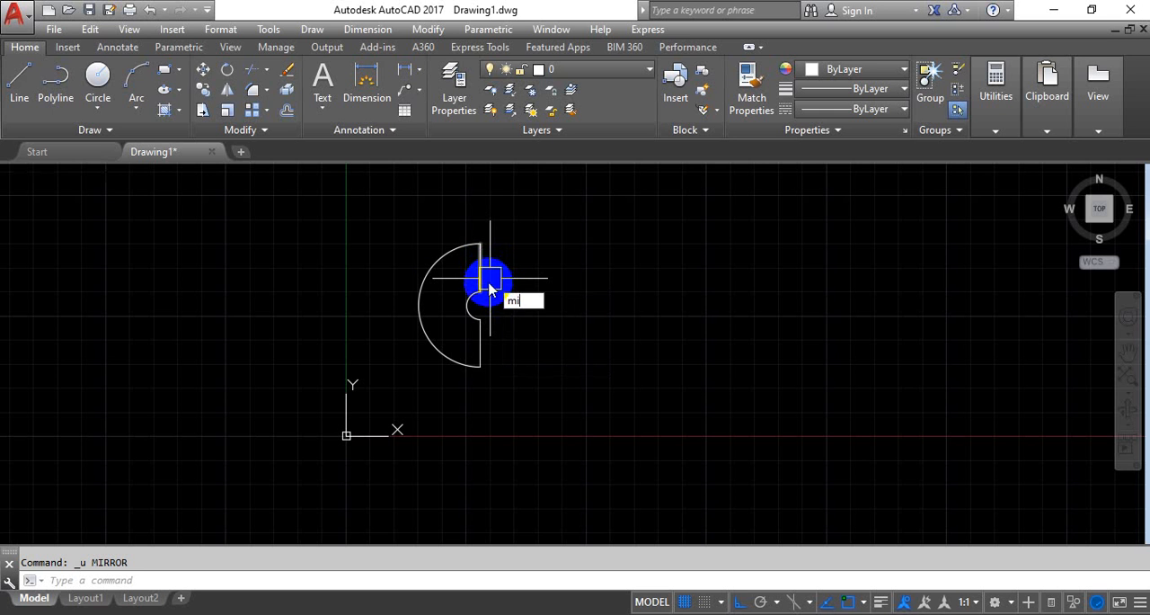
pyautogui.press('Return')
pyautogui.click(398, 225)
pyautogui.click(552, 422)
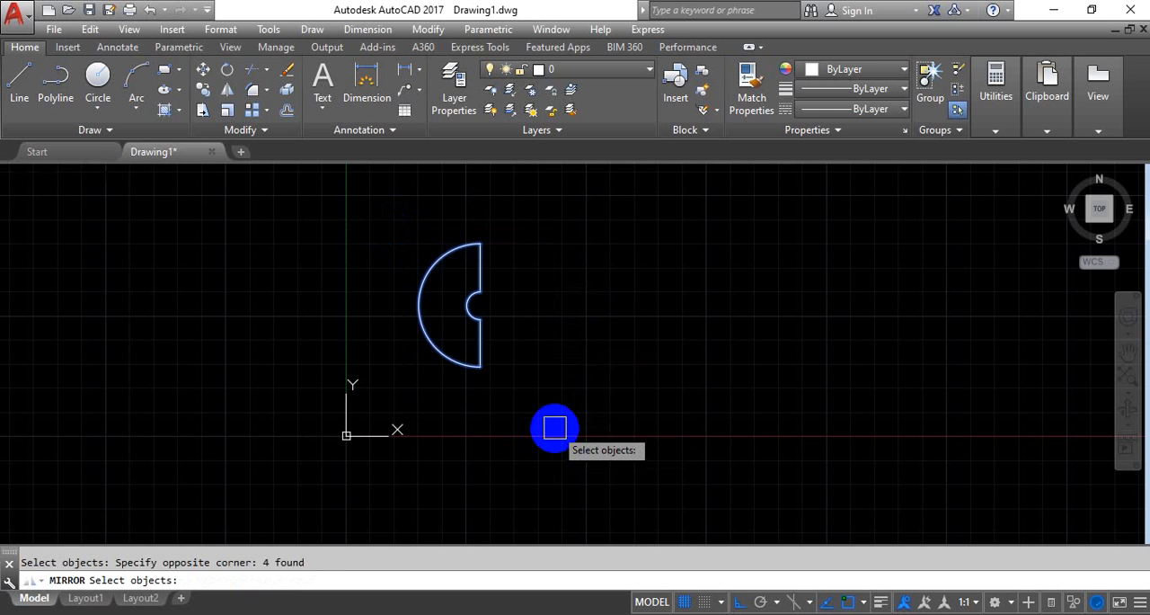
pyautogui.press('Return')
pyautogui.click(481, 374)
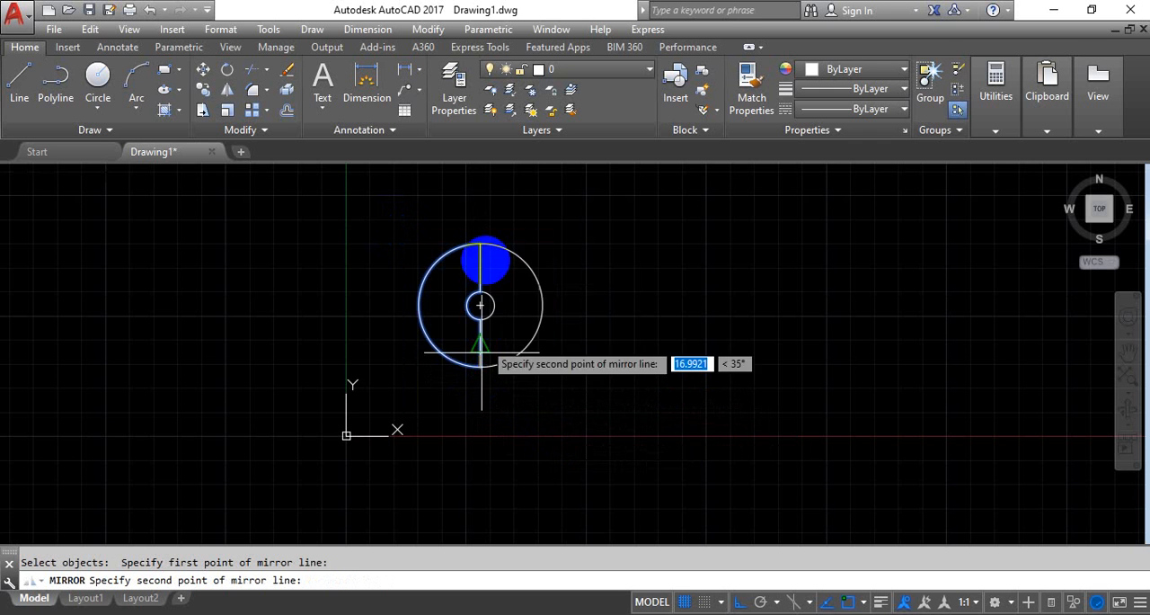
pyautogui.click(480, 249)
pyautogui.click(504, 293)
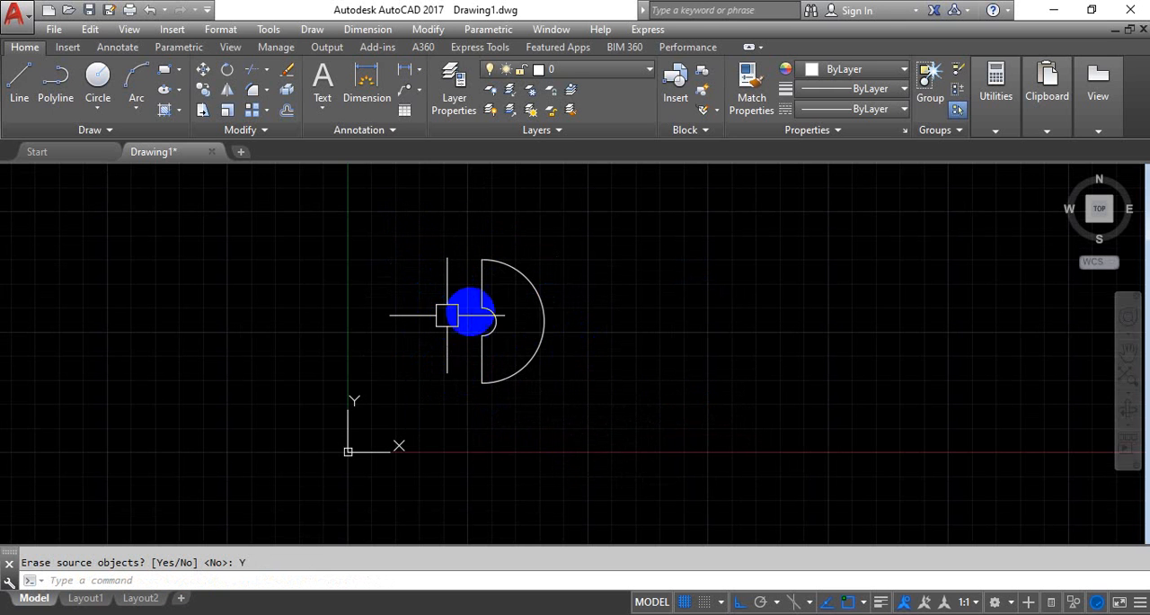
# Delete the entire half-ring profile from the drawing
pyautogui.click(543, 259)
pyautogui.click(401, 435)
pyautogui.press('Delete')
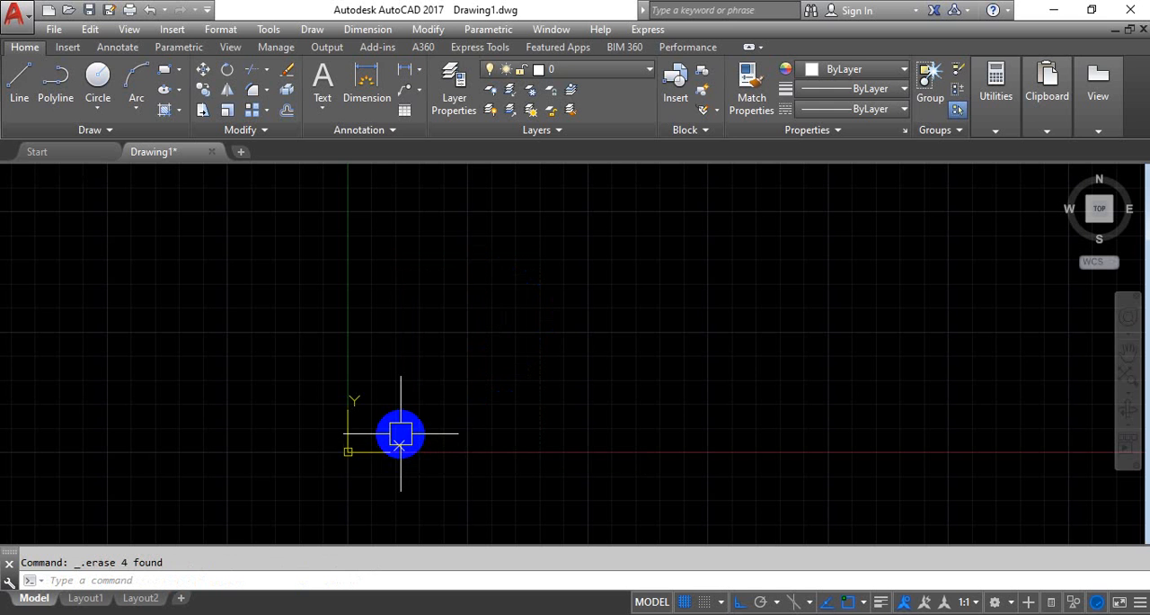
# Draw a circle of radius 40 centered to the upper right of the origin, and turn off the grid display
pyautogui.write('c')
pyautogui.press('Return')
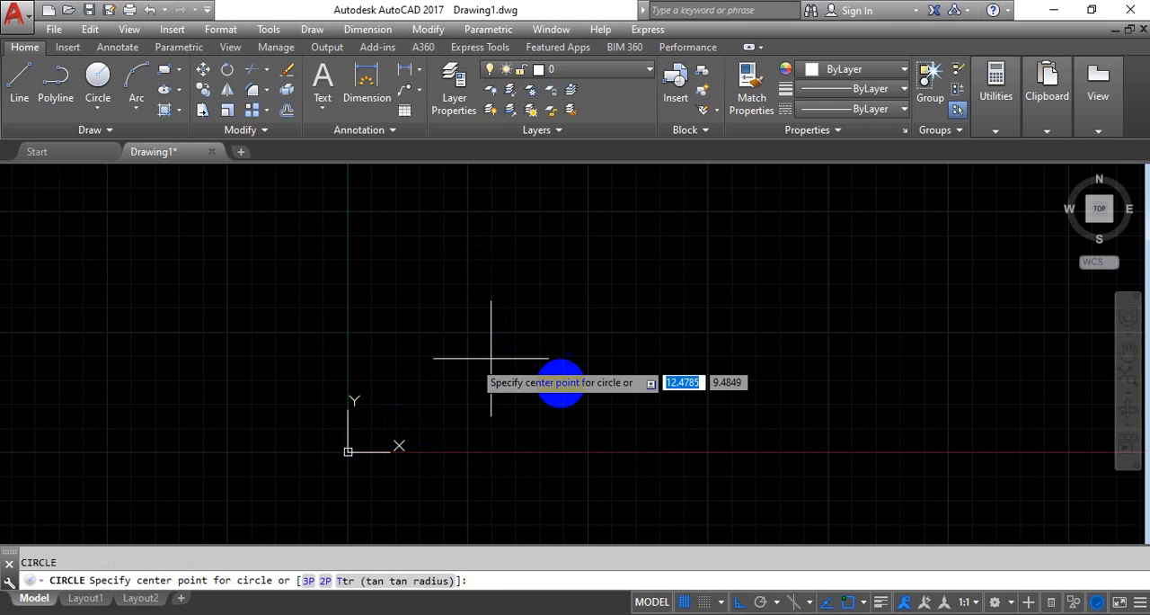
pyautogui.click(576, 360)
pyautogui.write('1')
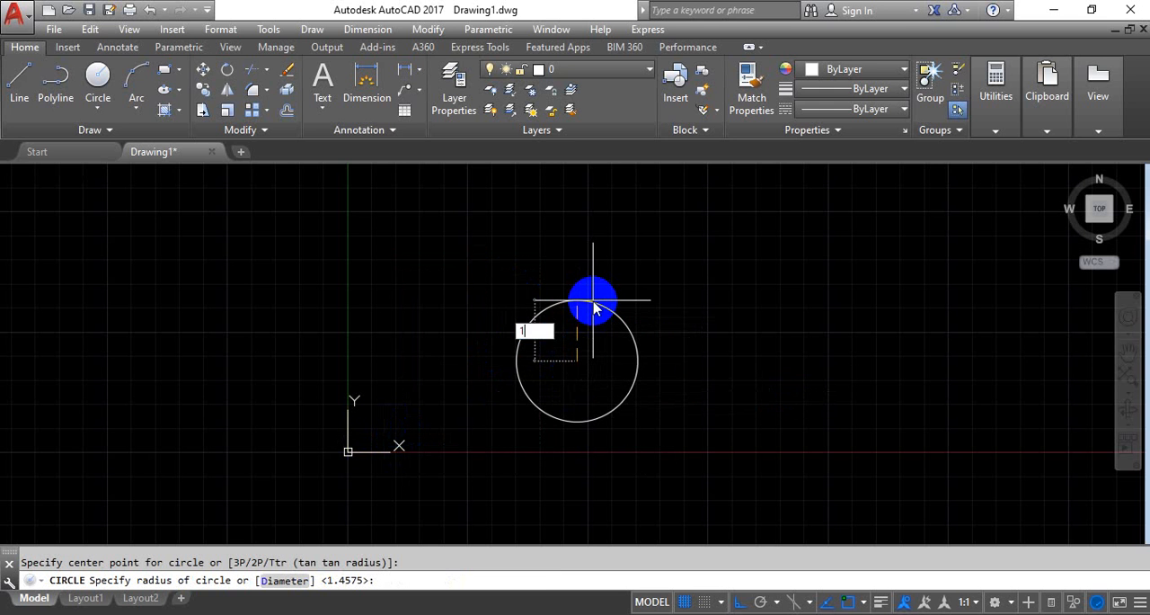
pyautogui.write('40')
pyautogui.press('Return')
pyautogui.scroll(-5, 595, 305)
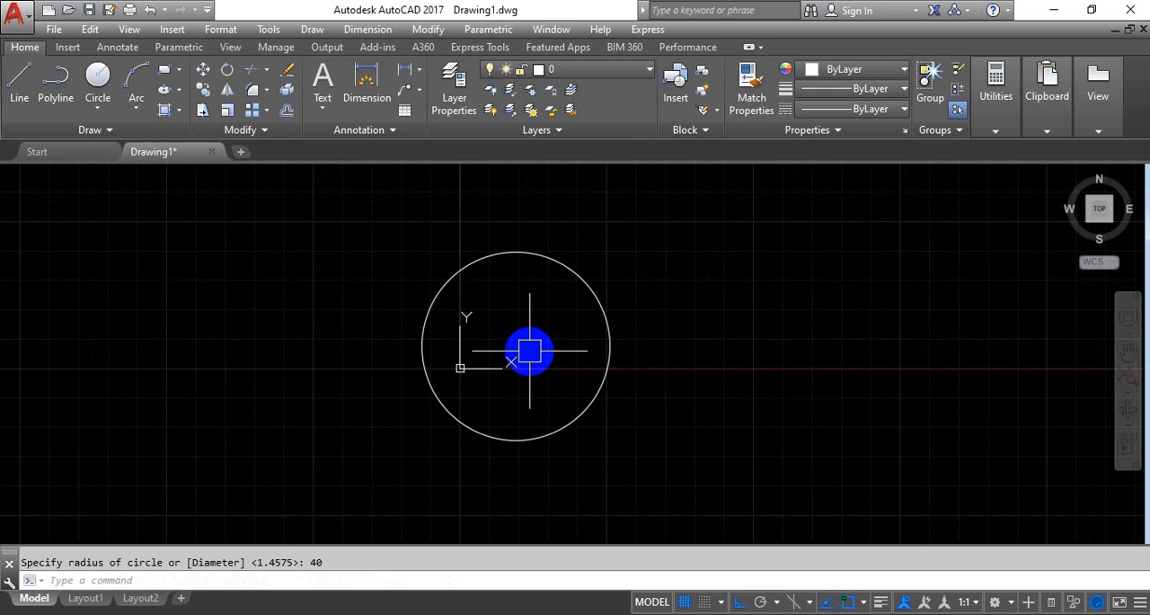
pyautogui.press('F7')
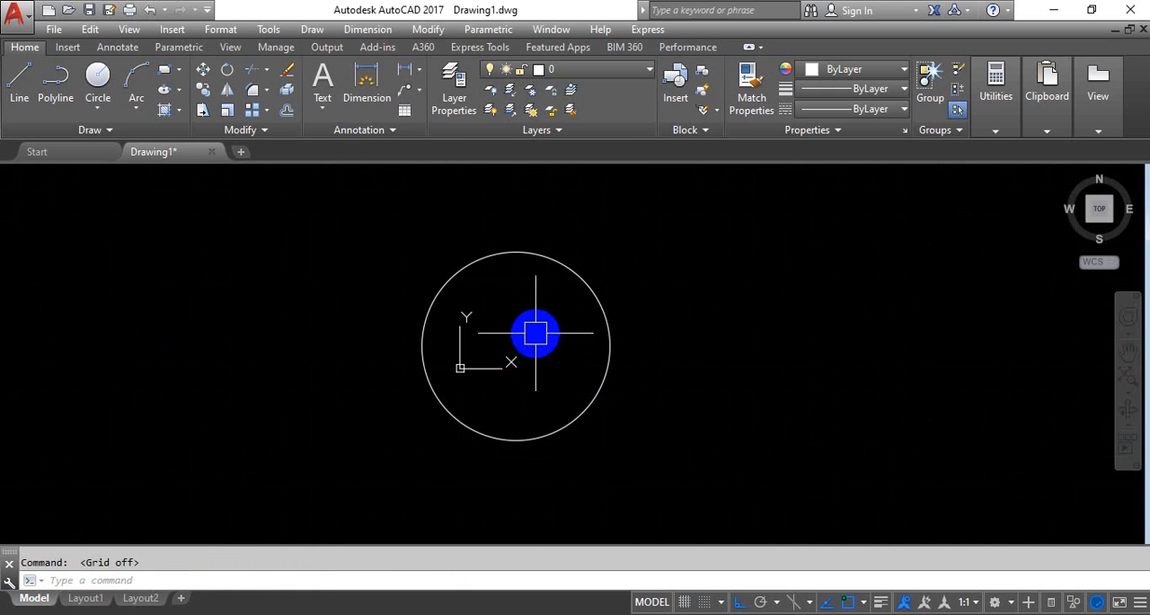
# Draw a circle of radius 38 concentric with the 40-radius circle
pyautogui.press('Return')
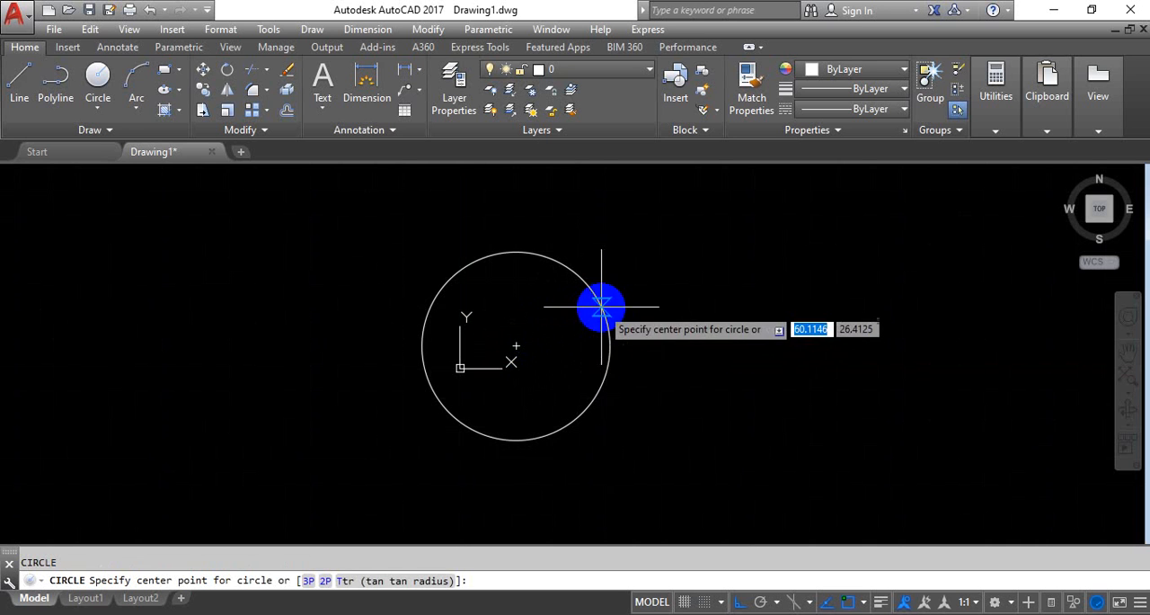
pyautogui.click(518, 345)
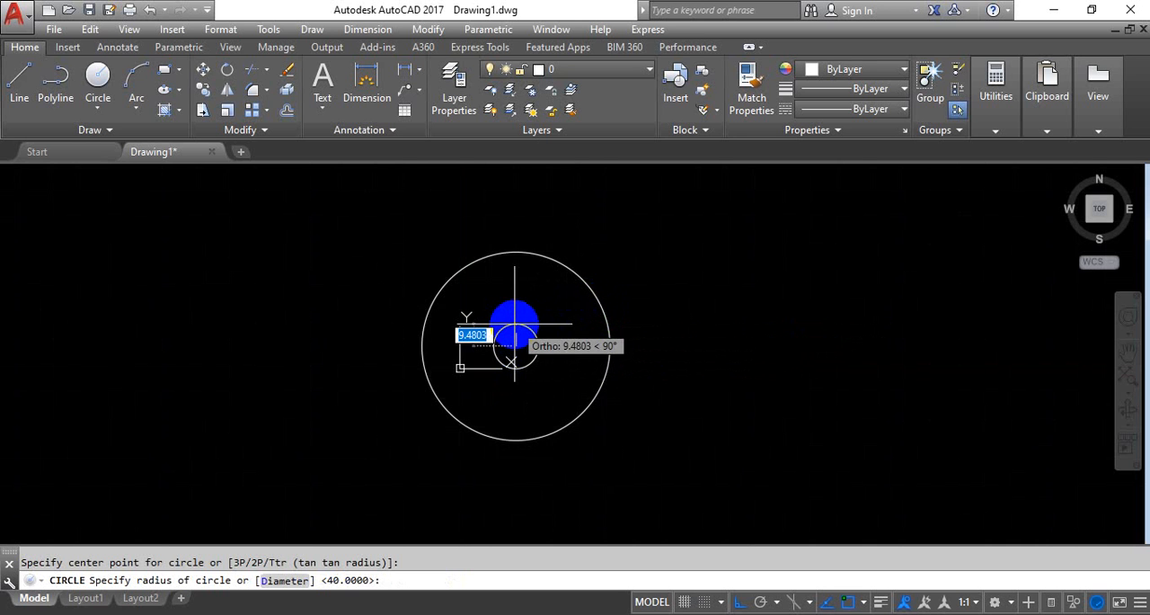
pyautogui.write('38')
pyautogui.press('Return')
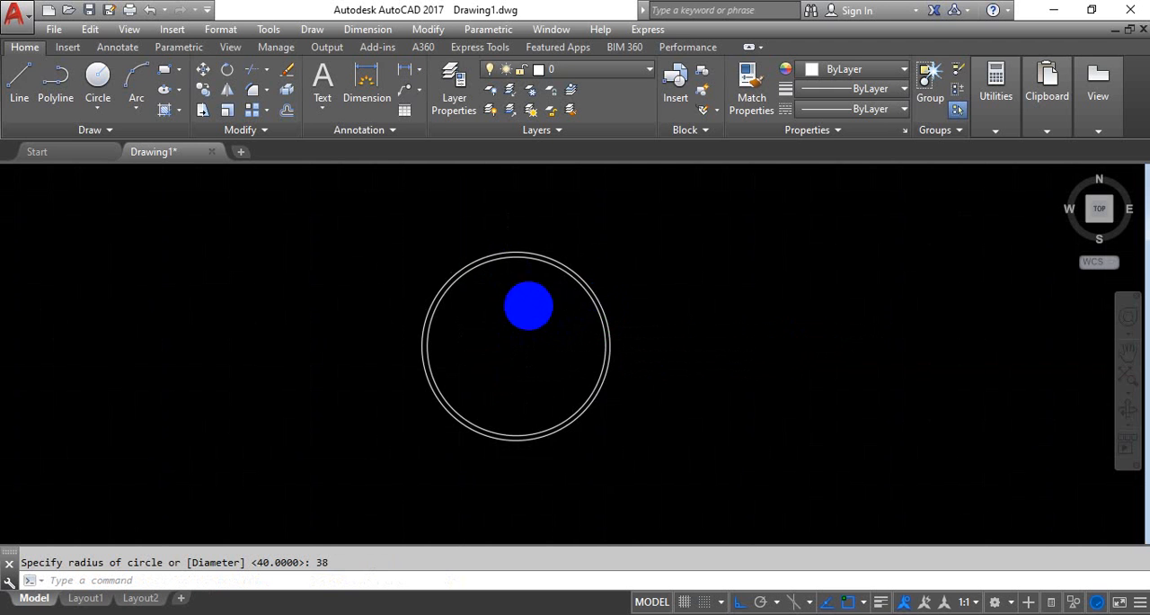
# Draw a vertical line 8 units long upward from the top quadrant of the outer circle
pyautogui.scroll(2, 528, 304)
pyautogui.scroll(-2, 527, 343)
pyautogui.scroll(2, 523, 367)
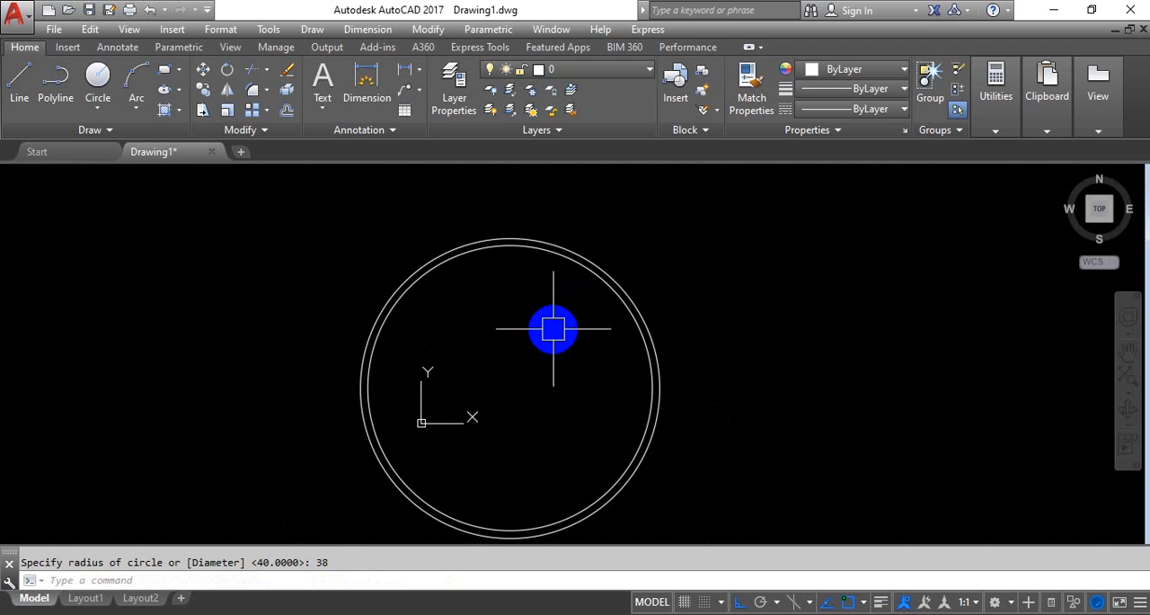
pyautogui.moveTo(535, 349); pyautogui.dragTo(535, 401, button='middle')
pyautogui.write('l')
pyautogui.press('Return')
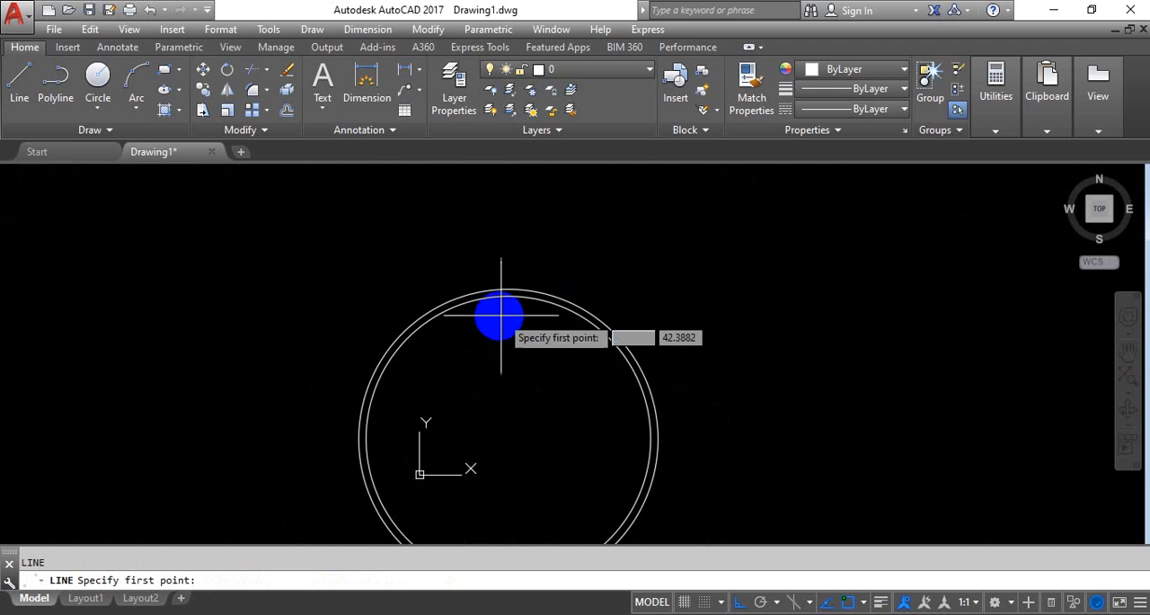
pyautogui.moveTo(493, 314); pyautogui.dragTo(487, 355, button='middle')
pyautogui.click(483, 355)
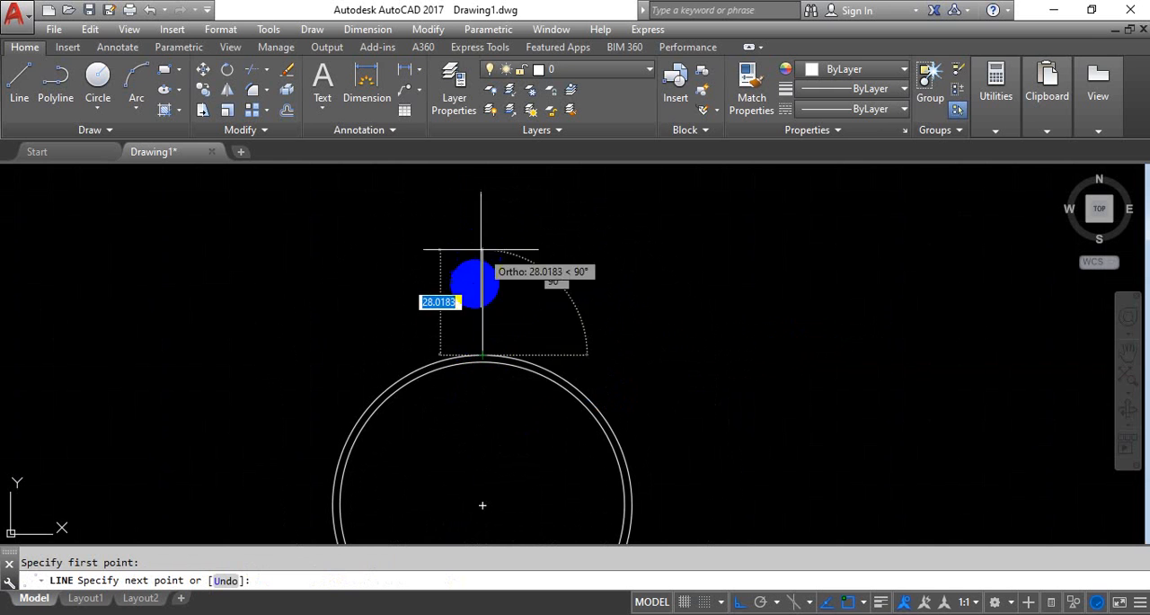
pyautogui.scroll(2, 478, 291)
pyautogui.moveTo(482, 271); pyautogui.dragTo(482, 262, button='middle')
pyautogui.scroll(2, 481, 262)
pyautogui.moveTo(491, 318); pyautogui.dragTo(488, 257, button='middle')
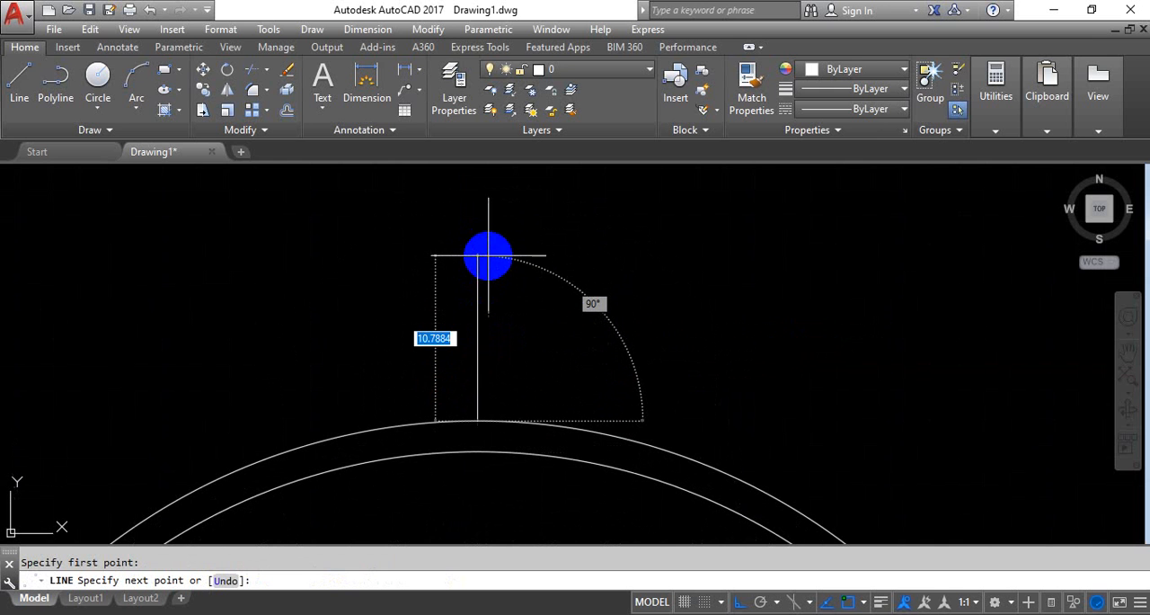
pyautogui.write('8')
pyautogui.press('Return')
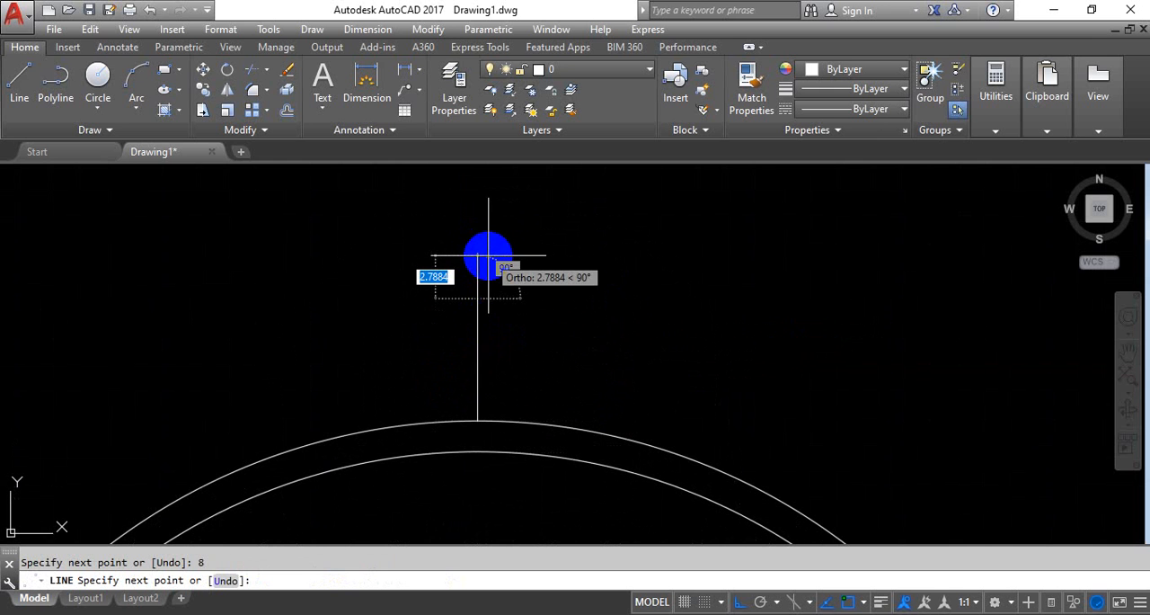
pyautogui.press('Return')
# Draw a circle of radius 8 centered on the upper end of the vertical line
pyautogui.scroll(-1, 573, 280)
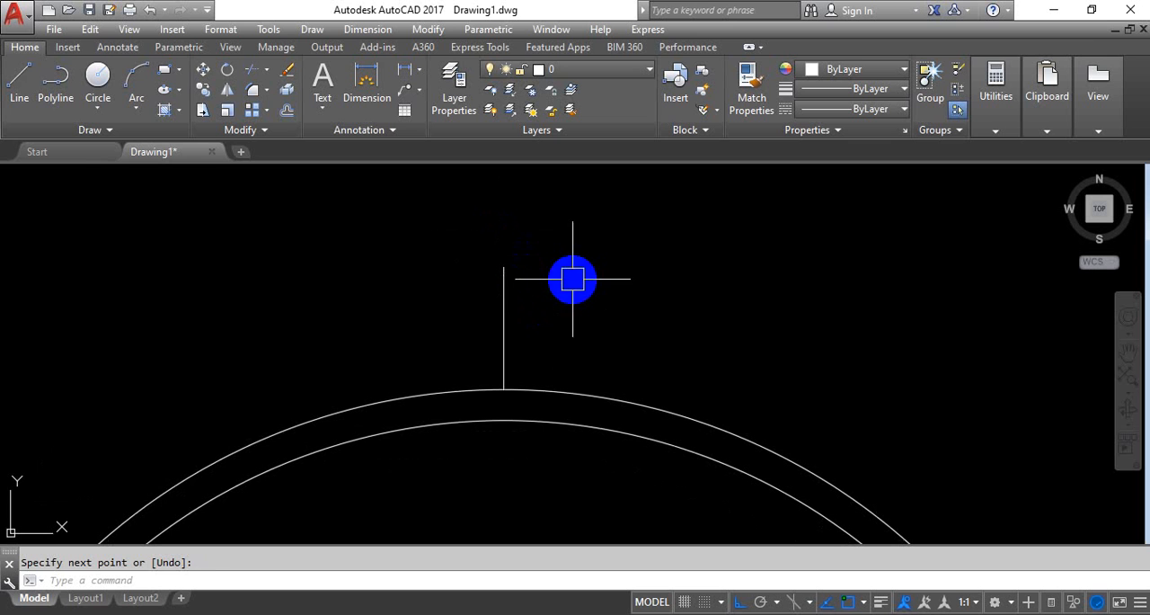
pyautogui.write('c')
pyautogui.press('Return')
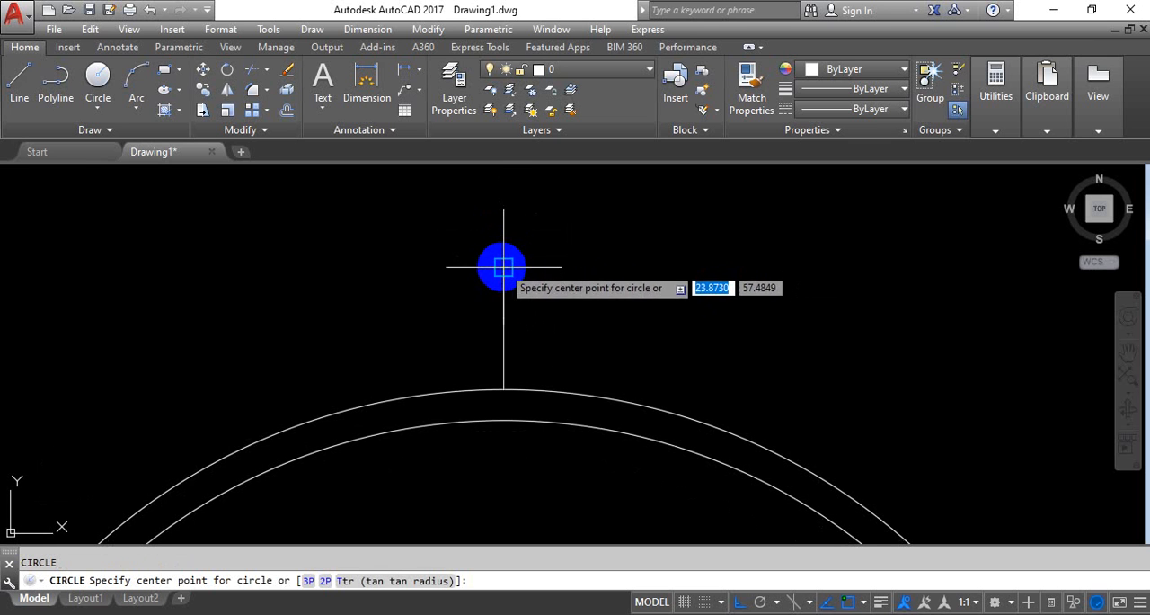
pyautogui.click(503, 267)
pyautogui.write('8')
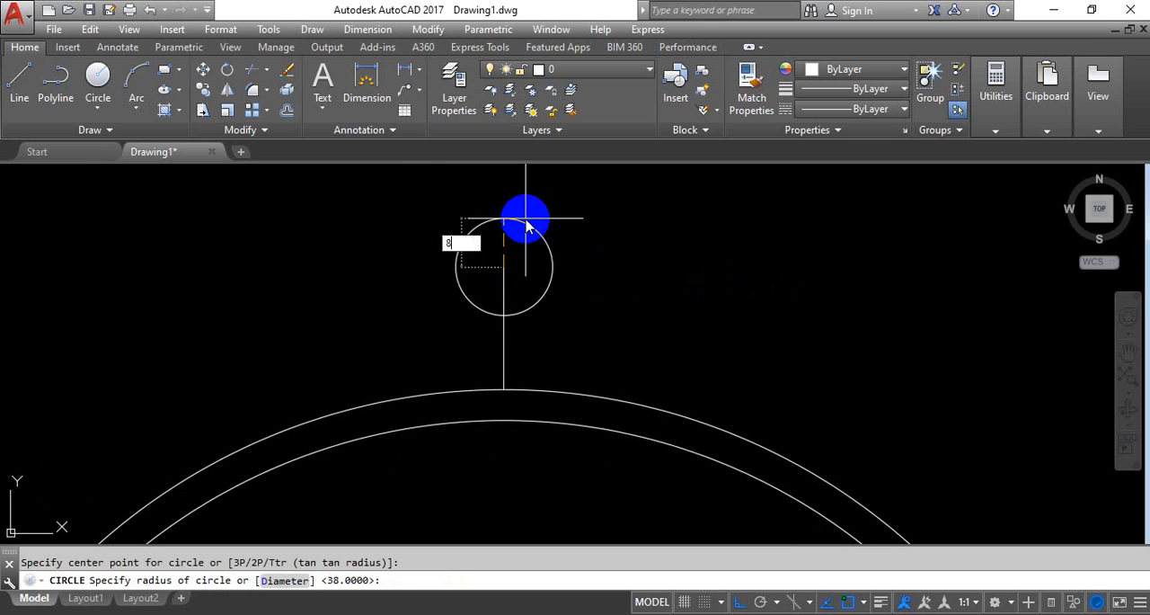
pyautogui.press('Return')
# Draw a concentric circle of radius 10 around the 8-radius circle
pyautogui.write('c')
pyautogui.press('Return')
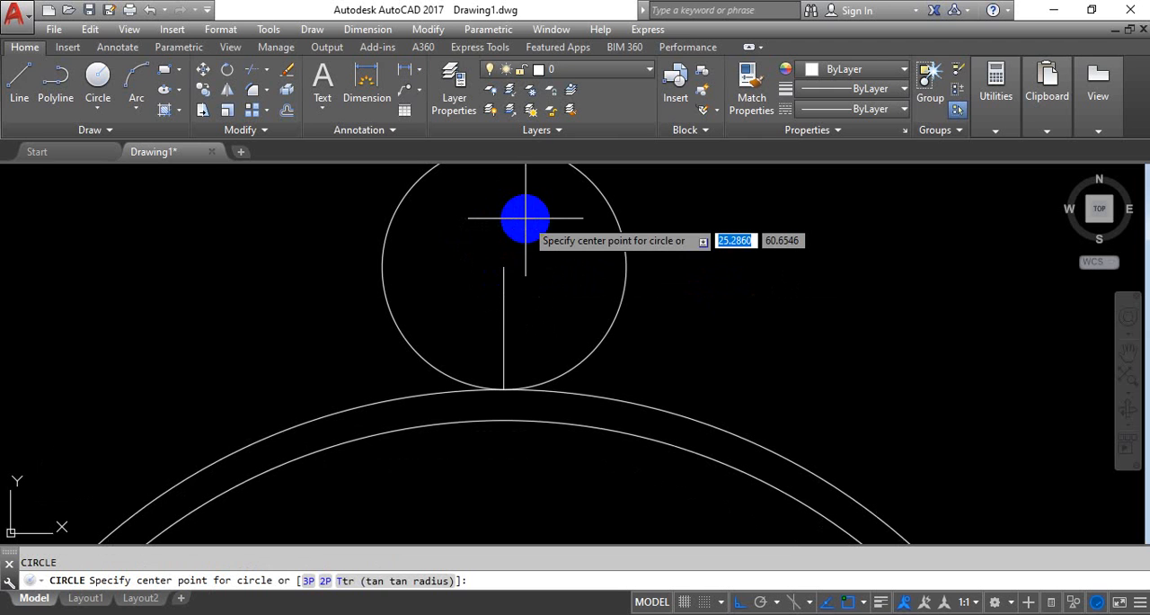
pyautogui.click(499, 263)
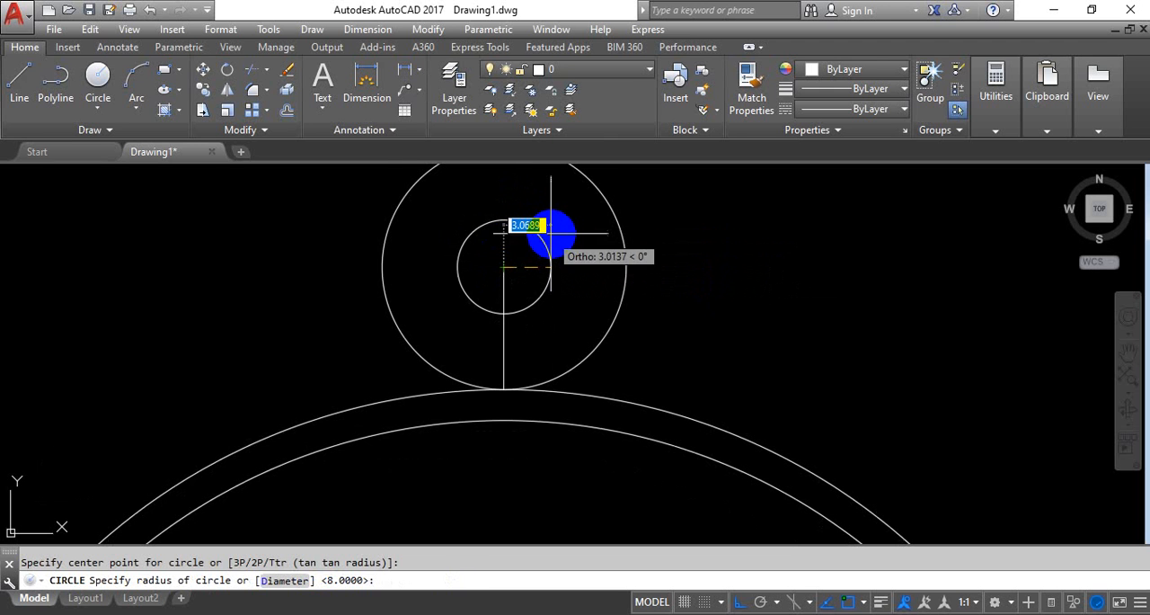
pyautogui.write('10')
pyautogui.press('Return')
# Draw a horizontal line across the 10-radius circle from its left quadrant to its right quadrant
pyautogui.scroll(-4, 549, 231)
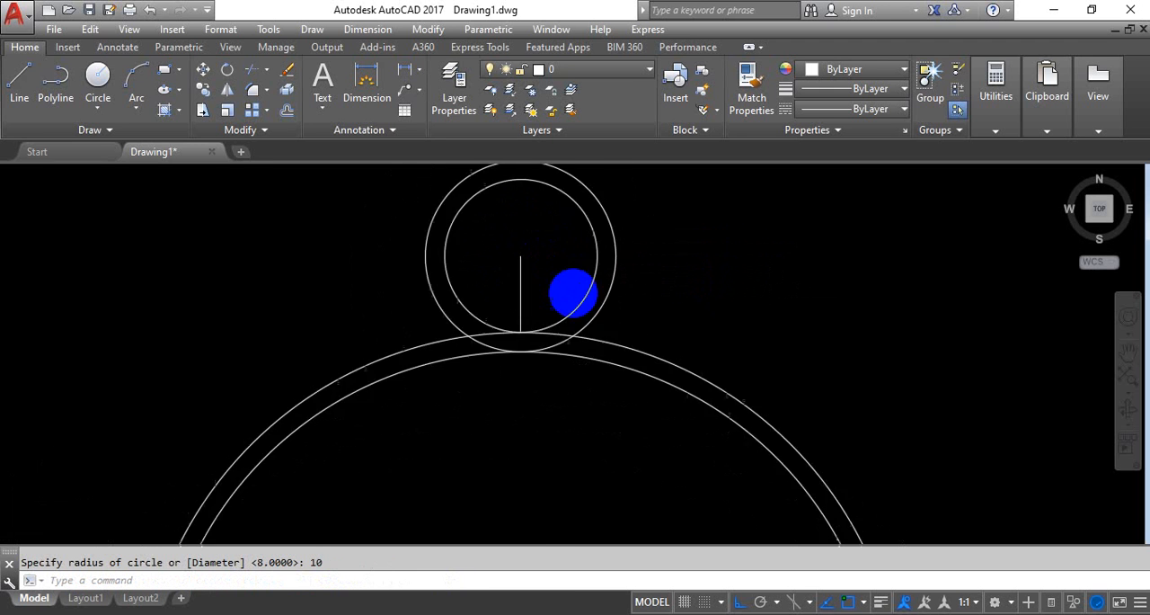
pyautogui.moveTo(608, 234); pyautogui.dragTo(544, 329, button='middle')
pyautogui.write('l')
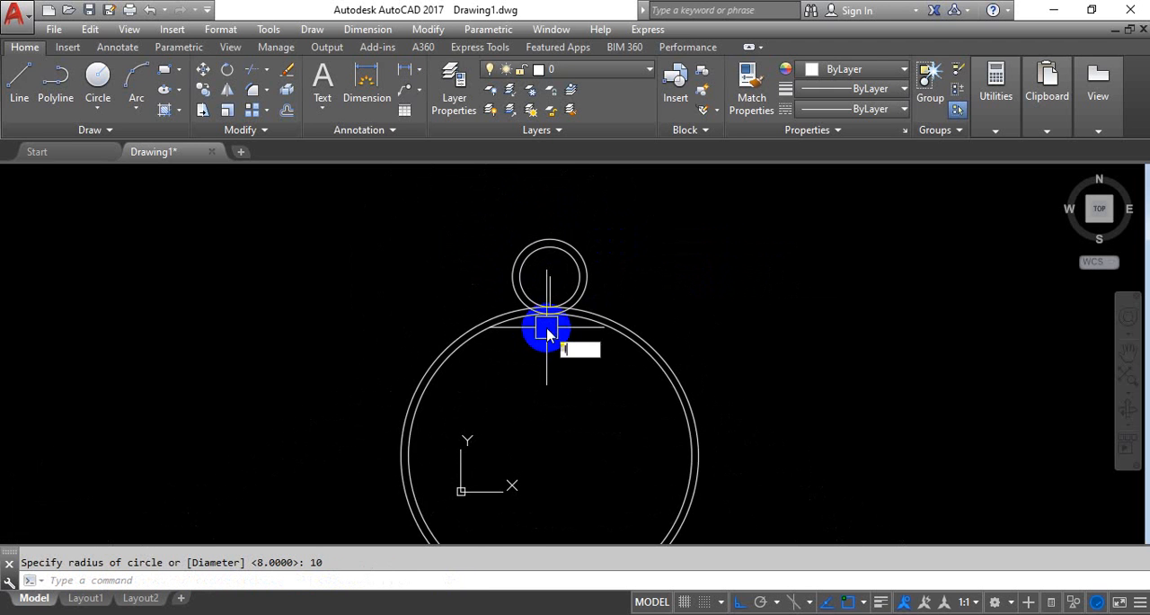
pyautogui.press('Return')
pyautogui.scroll(4, 512, 288)
pyautogui.click(494, 288)
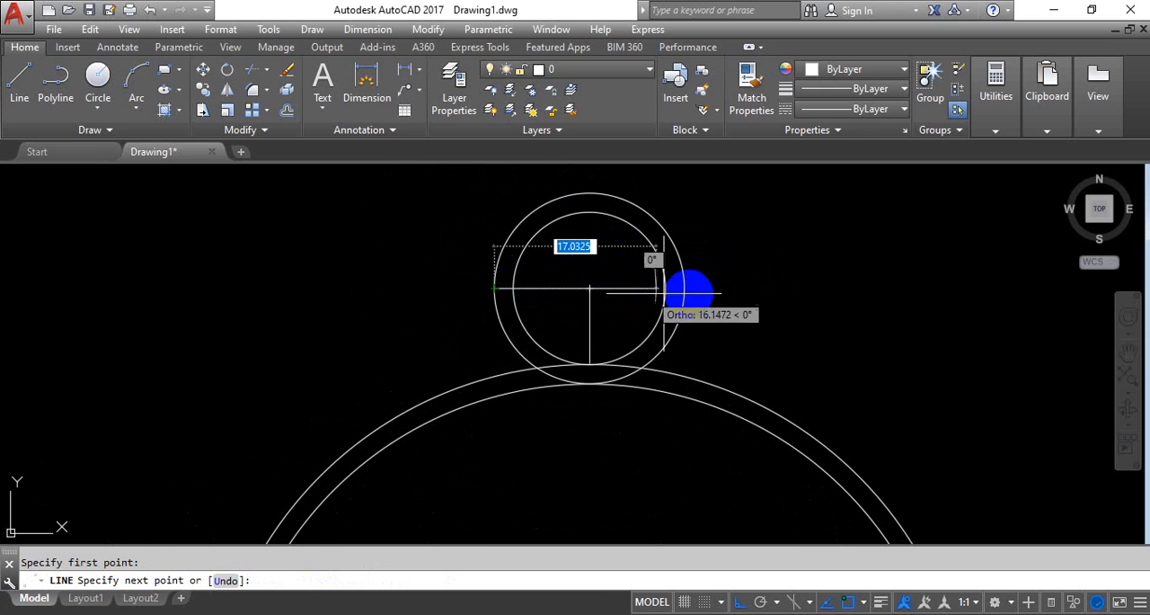
pyautogui.click(684, 288)
pyautogui.press('Return')
# Trim the lower portions of the 10-radius circle between the horizontal line and the large outer circle on both sides
pyautogui.write('tr')
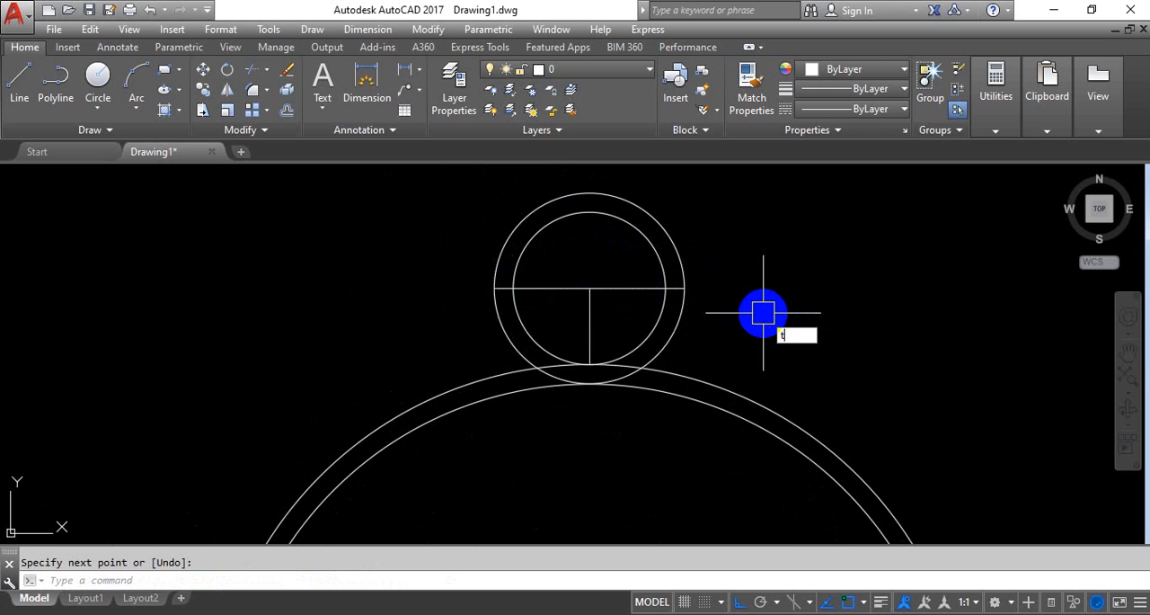
pyautogui.press('Return')
pyautogui.press('Return')
pyautogui.click(690, 322)
pyautogui.click(510, 343)
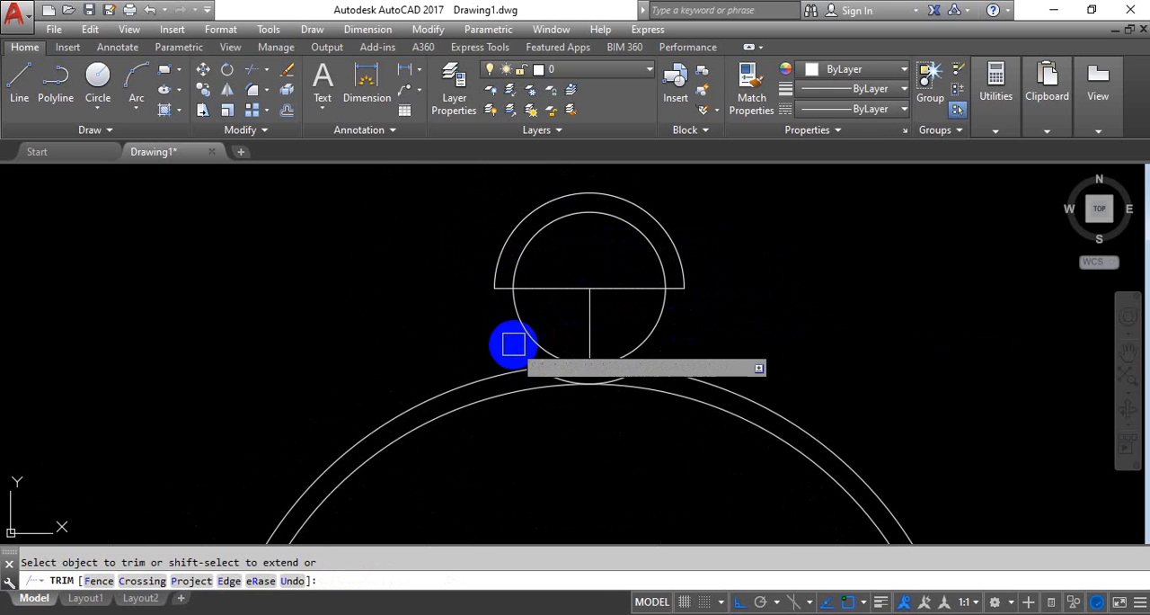
pyautogui.press('Return')
# Delete the leftover bottom arc of the 10-radius circle and the vertical line
pyautogui.scroll(2, 595, 380)
pyautogui.click(641, 376)
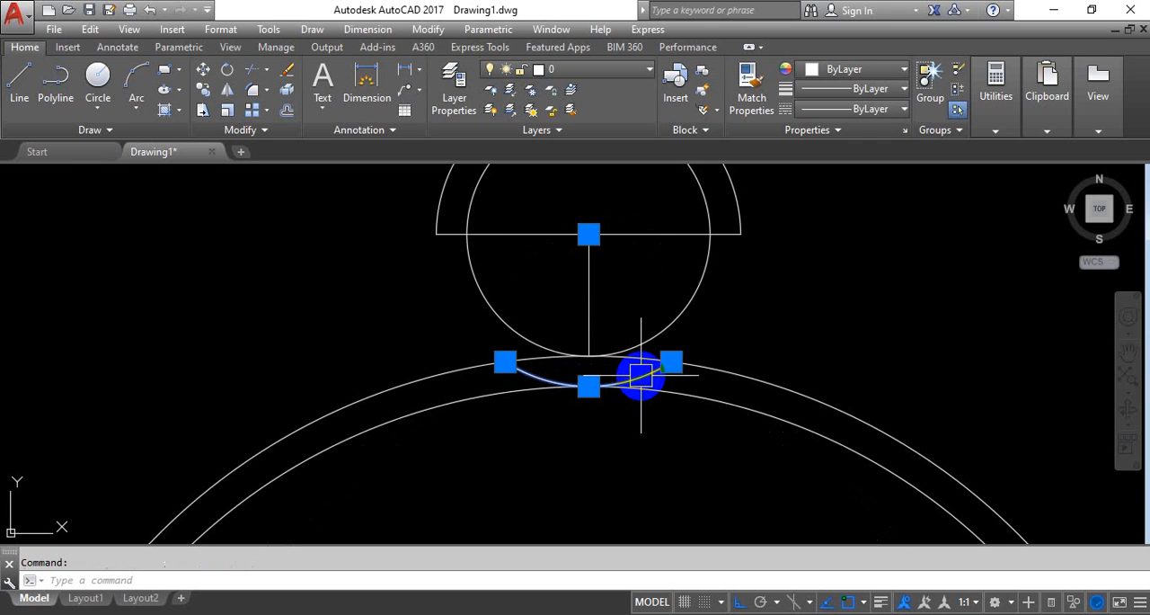
pyautogui.press('Delete')
pyautogui.click(589, 296)
pyautogui.press('Delete')
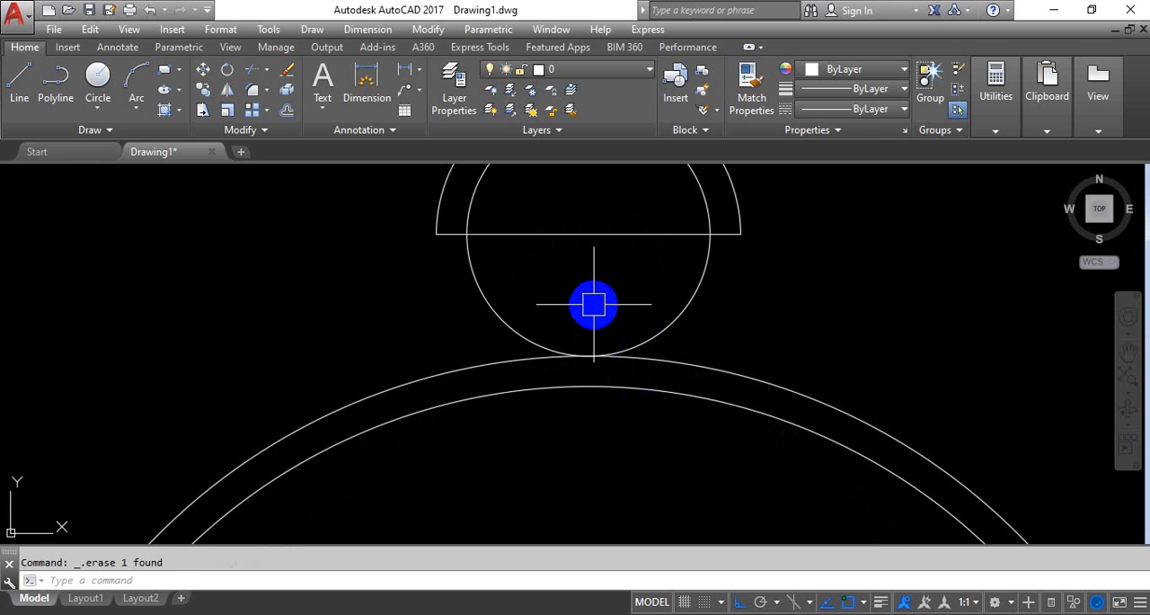
# Trim away the part of the horizontal line that lies inside the 8-radius circle
pyautogui.write('t')
pyautogui.write('R')
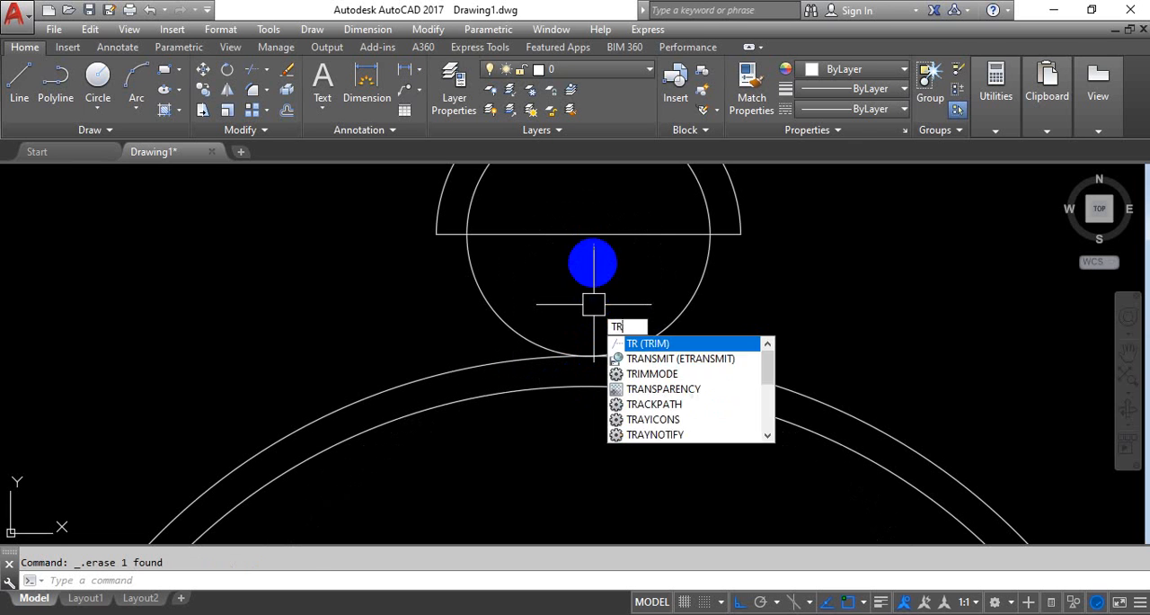
pyautogui.press('Return')
pyautogui.moveTo(614, 268); pyautogui.dragTo(582, 333, button='middle')
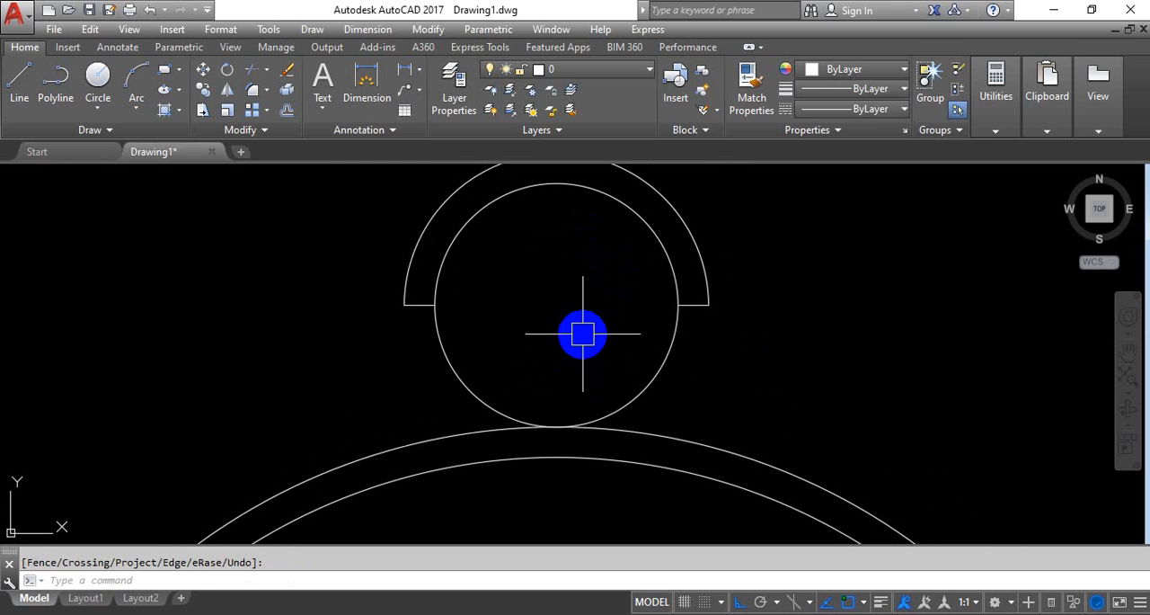
pyautogui.press('Escape')
# Draw a small cross at the center of the 8-radius circle, with arms about 0.5 units long
pyautogui.write('l')
pyautogui.press('Return')
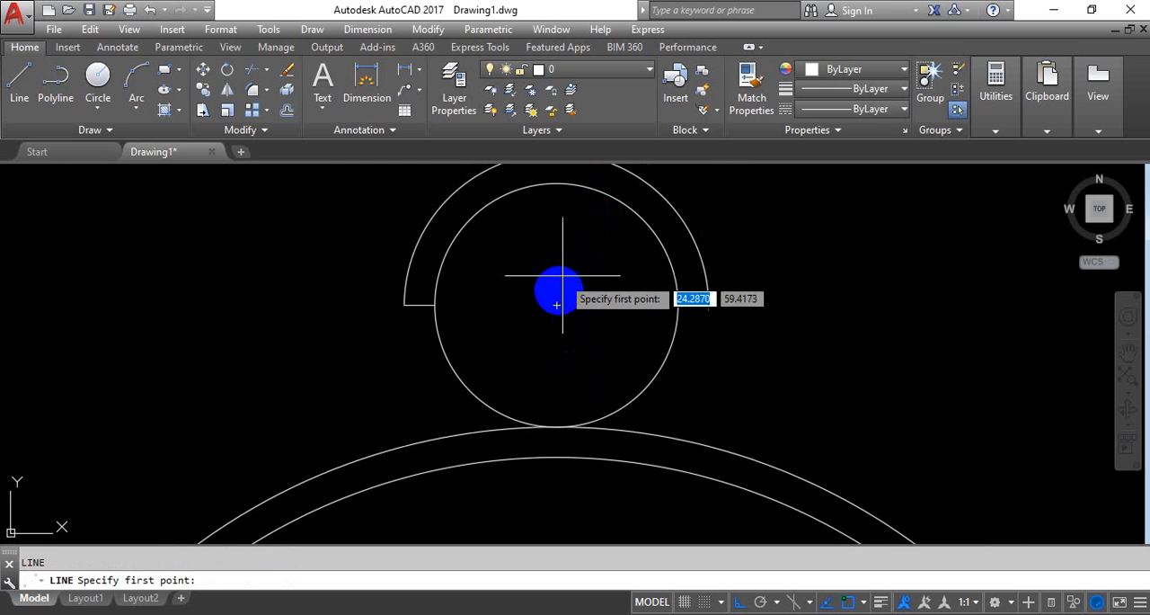
pyautogui.scroll(5, 555, 305)
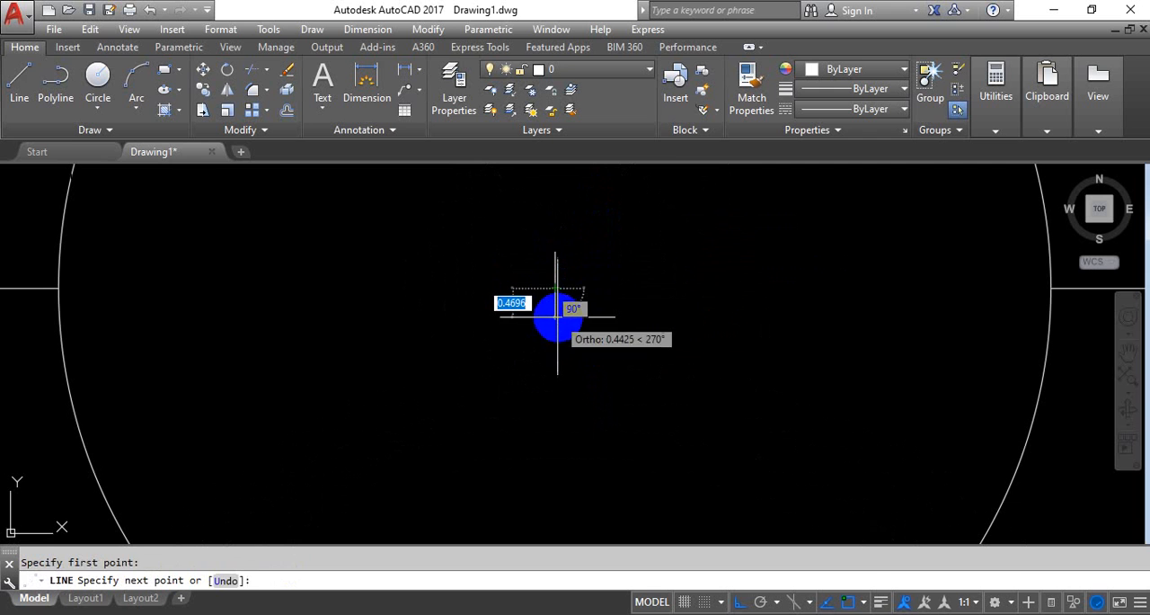
pyautogui.press('Return')
pyautogui.click(554, 277)
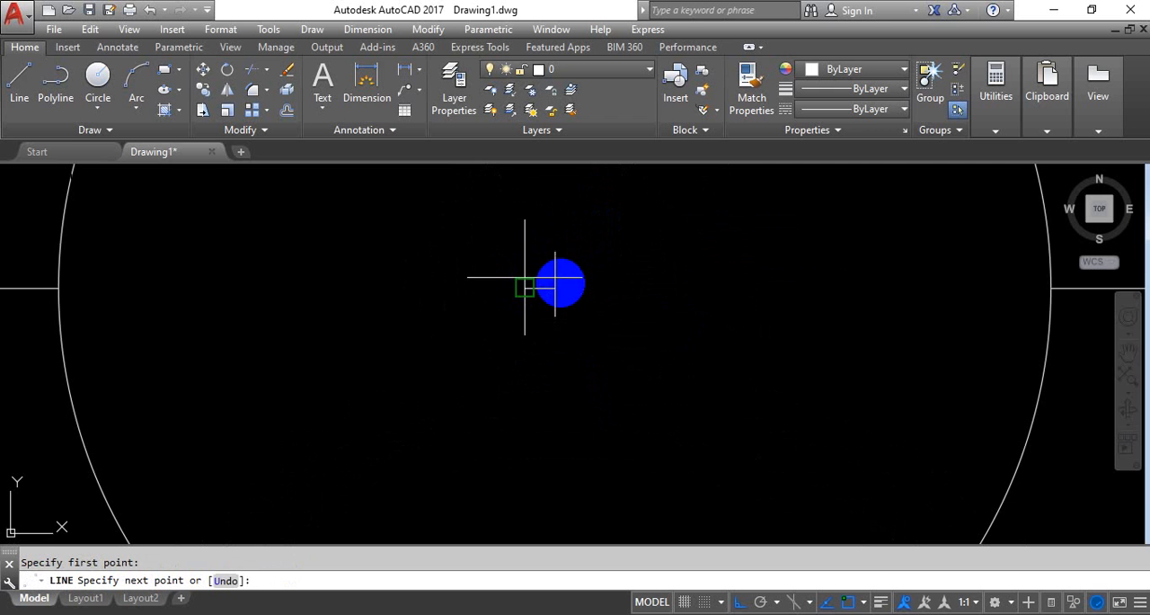
pyautogui.press('Return')
pyautogui.click(554, 288)
pyautogui.click(585, 289)
pyautogui.press('Return')
# Mirror the small circle, its half-ring and center cross about a horizontal line through the large circle's center, keeping the source objects
pyautogui.scroll(-12, 701, 273)
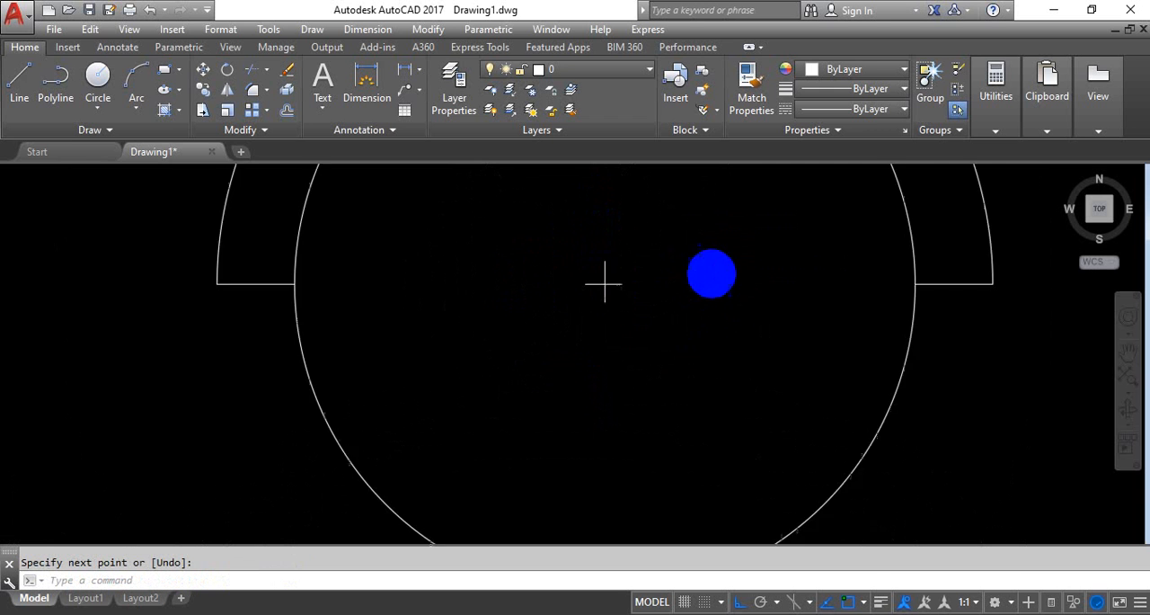
pyautogui.moveTo(812, 259)
pyautogui.mouseDown(button='middle')
pyautogui.moveTo(688, 210)
pyautogui.moveTo(737, 247)
pyautogui.moveTo(685, 315)
pyautogui.moveTo(654, 317)
pyautogui.mouseUp(button='middle')
pyautogui.scroll(-4, 593, 387)
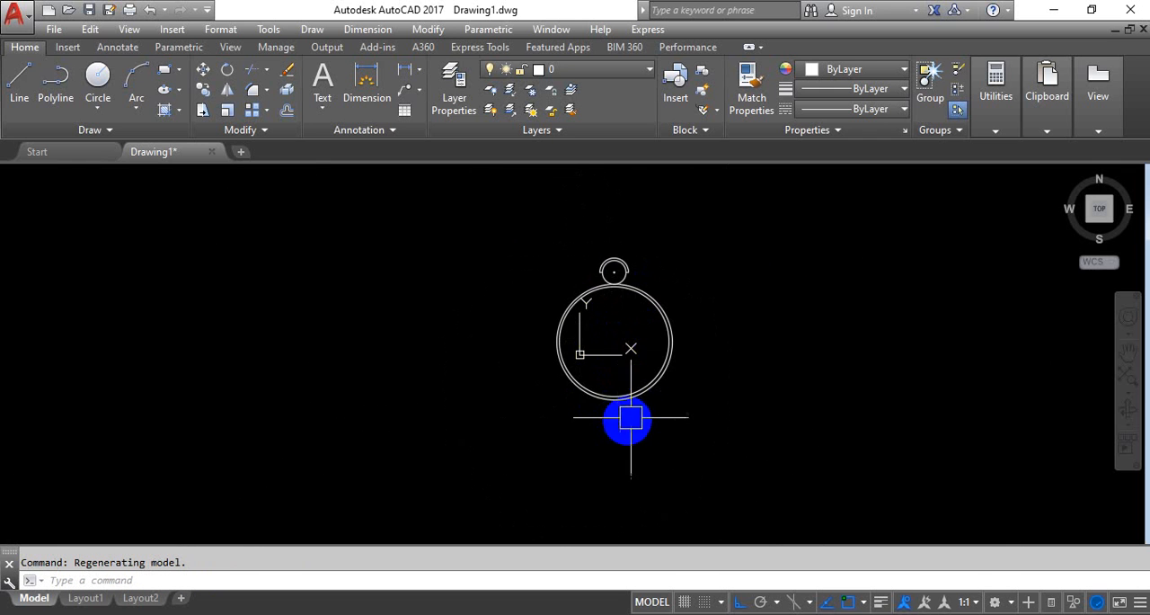
pyautogui.scroll(2, 638, 265)
pyautogui.scroll(2, 638, 265)
pyautogui.click(658, 232)
pyautogui.click(535, 282)
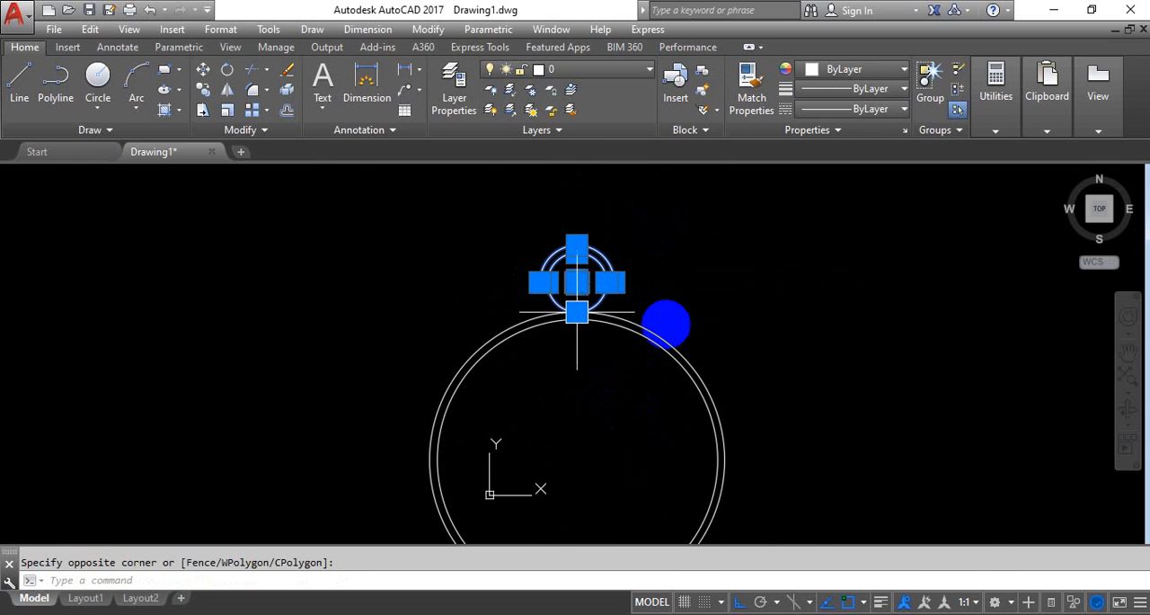
pyautogui.moveTo(665, 321); pyautogui.dragTo(660, 274, button='middle')
pyautogui.write('i')
pyautogui.press('Return')
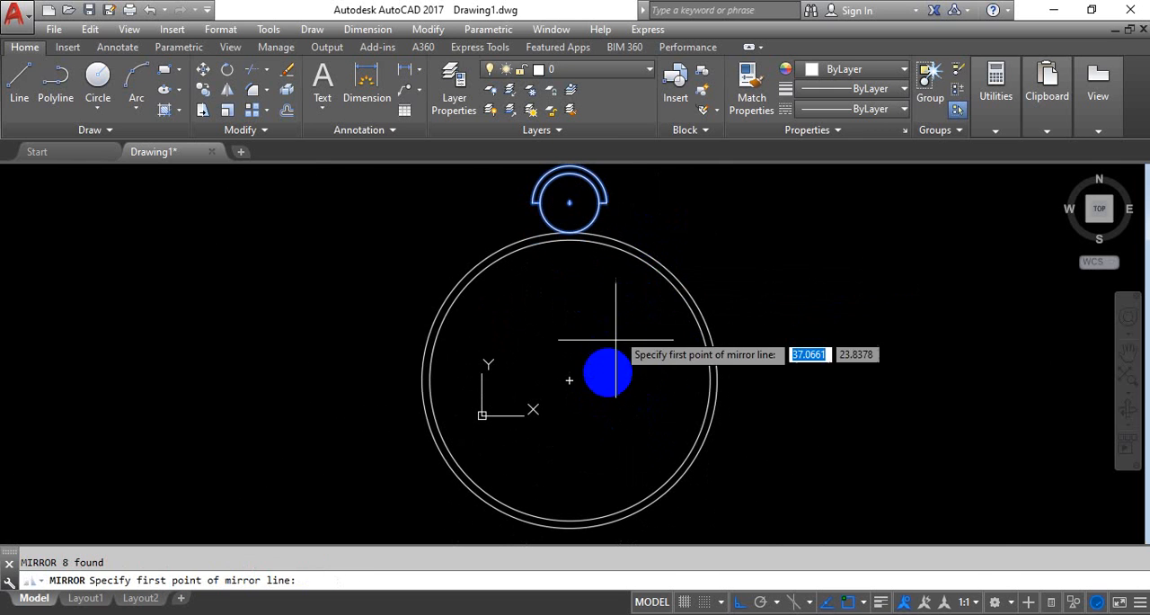
pyautogui.moveTo(605, 344); pyautogui.dragTo(616, 318, button='middle')
pyautogui.scroll(-2, 661, 346)
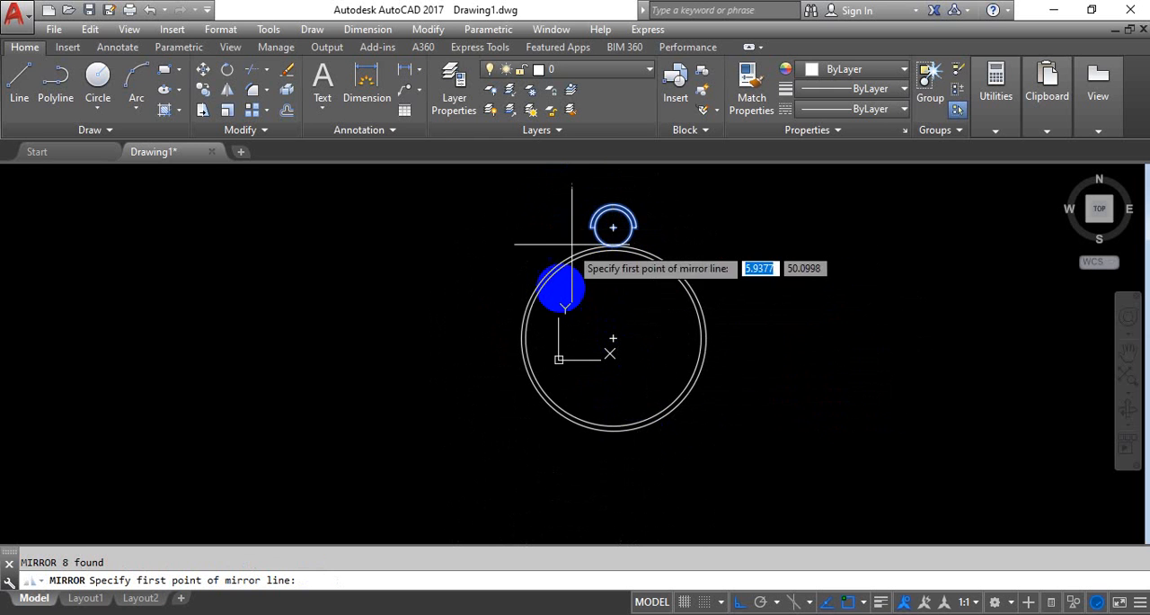
pyautogui.moveTo(614, 228)
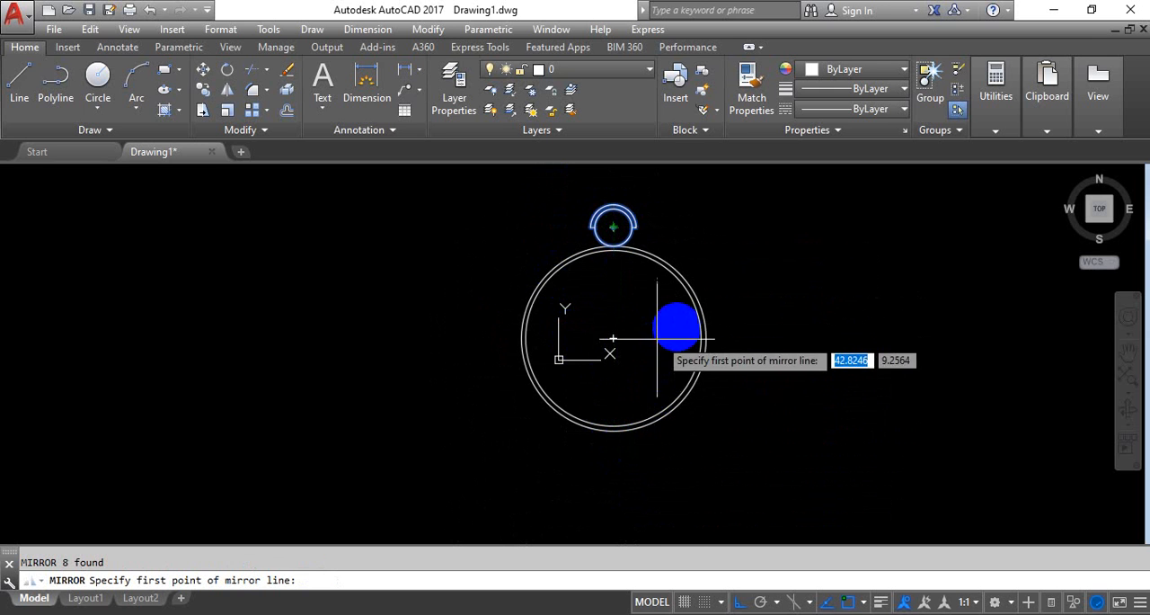
pyautogui.click(617, 341)
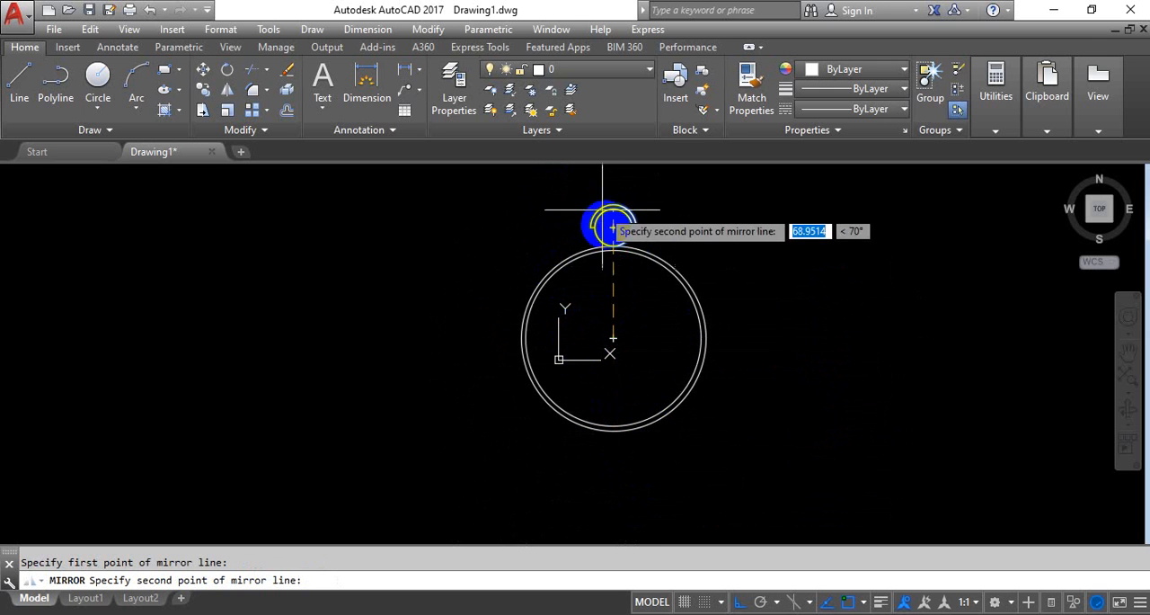
pyautogui.click(414, 344)
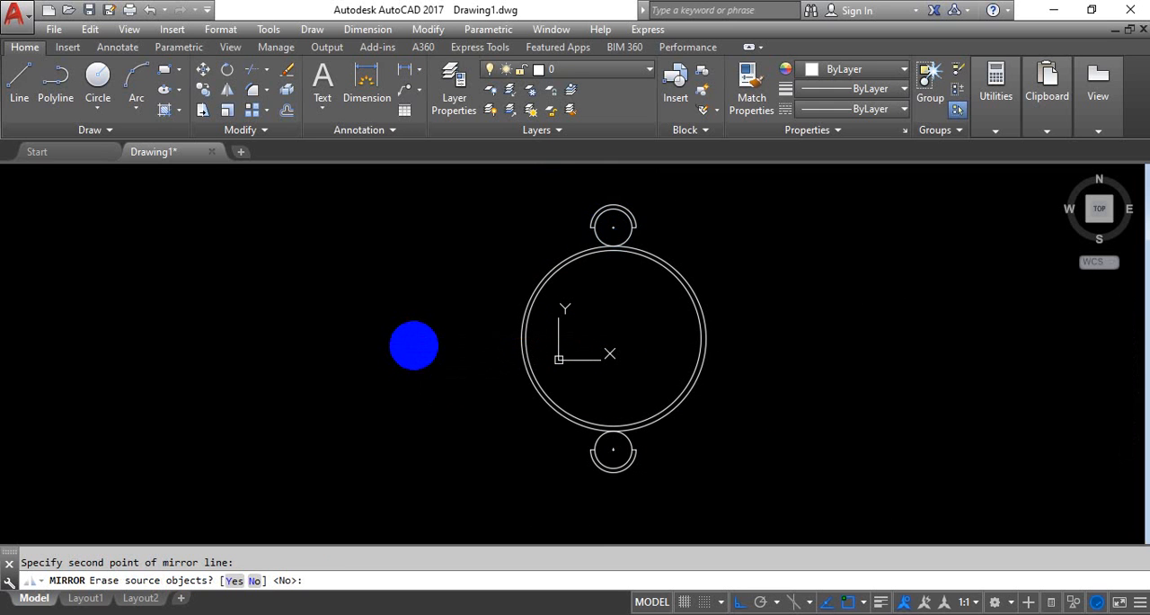
pyautogui.press('Return')
# Draw an 8-unit horizontal line outward from the right quadrant of the large outer circle
pyautogui.moveTo(618, 461); pyautogui.dragTo(557, 483, button='middle')
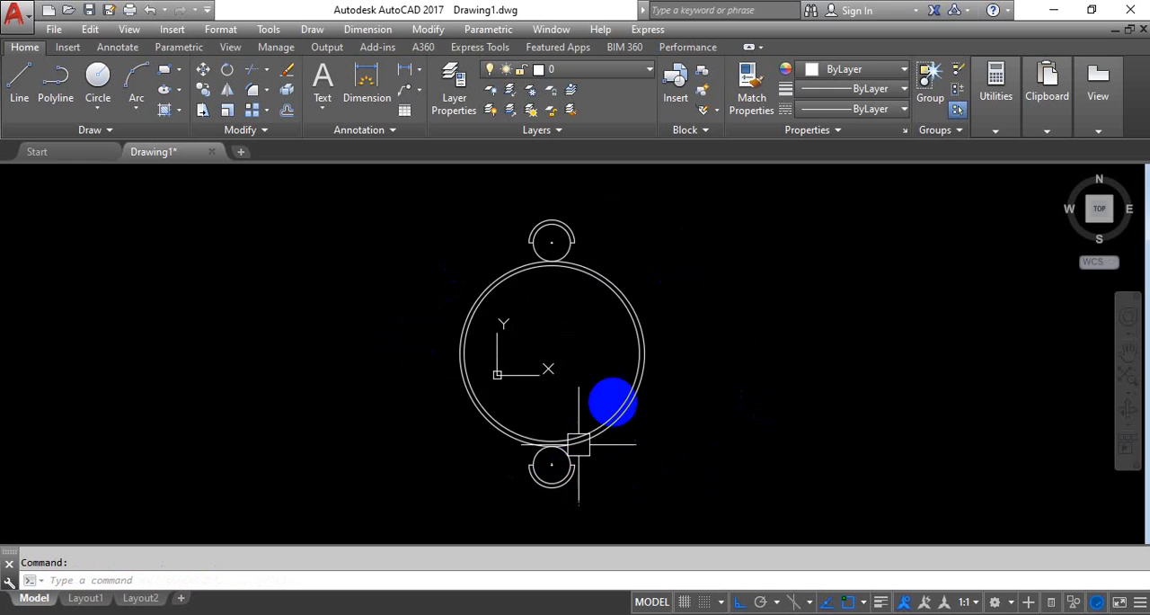
pyautogui.scroll(4, 649, 370)
pyautogui.press('Return')
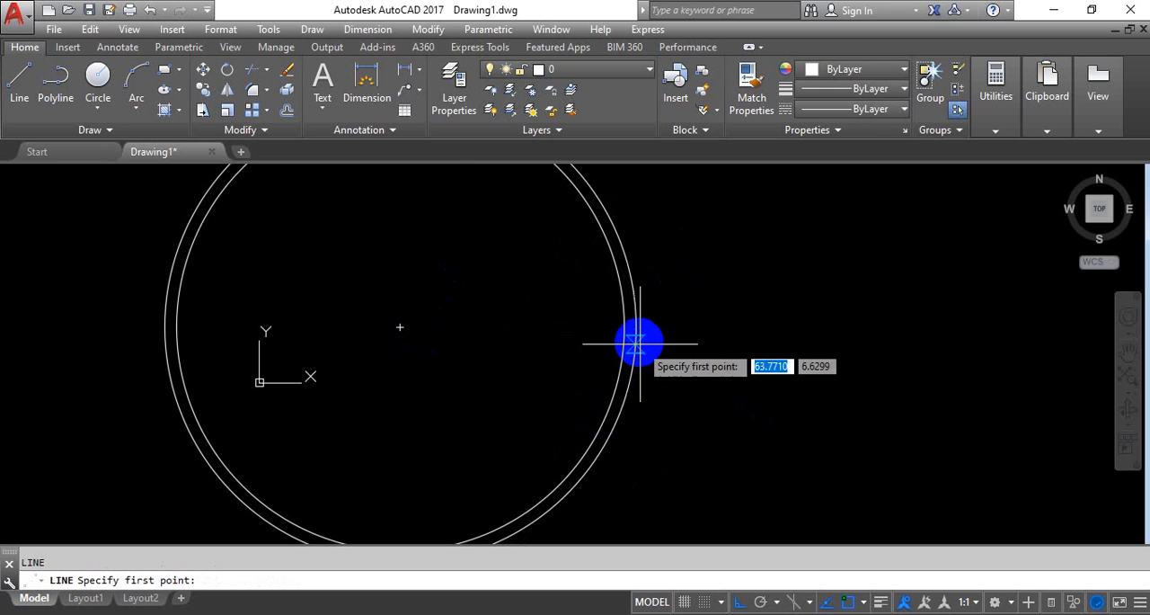
pyautogui.click(634, 323)
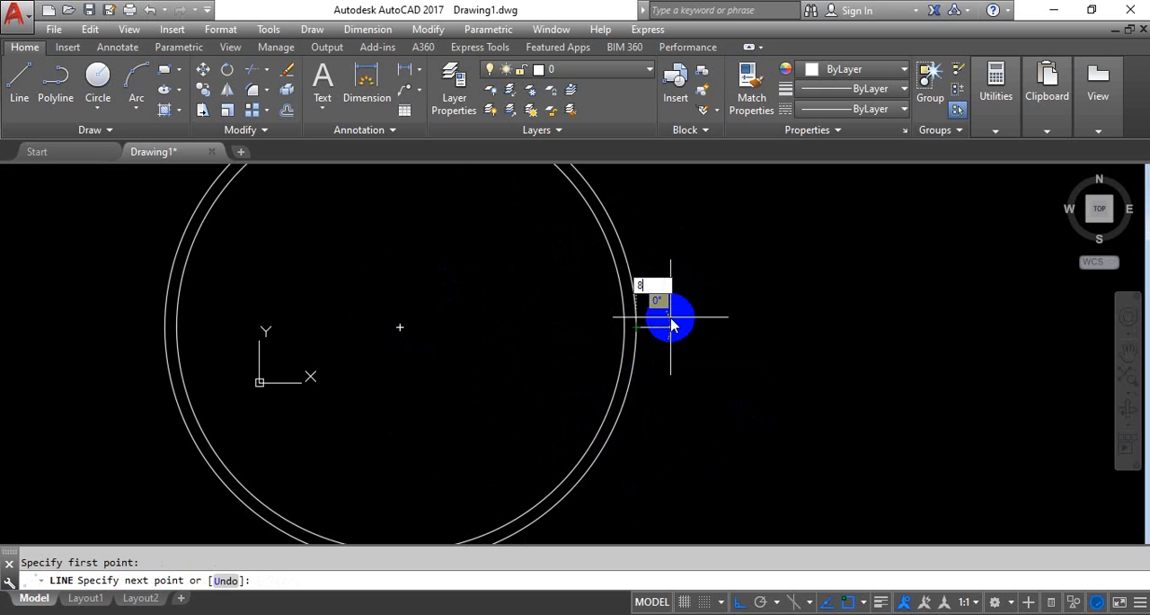
pyautogui.press('Return')
# Draw two concentric circles with radii of 8 and 10 centered on the outer end of the horizontal line
pyautogui.press('Return')
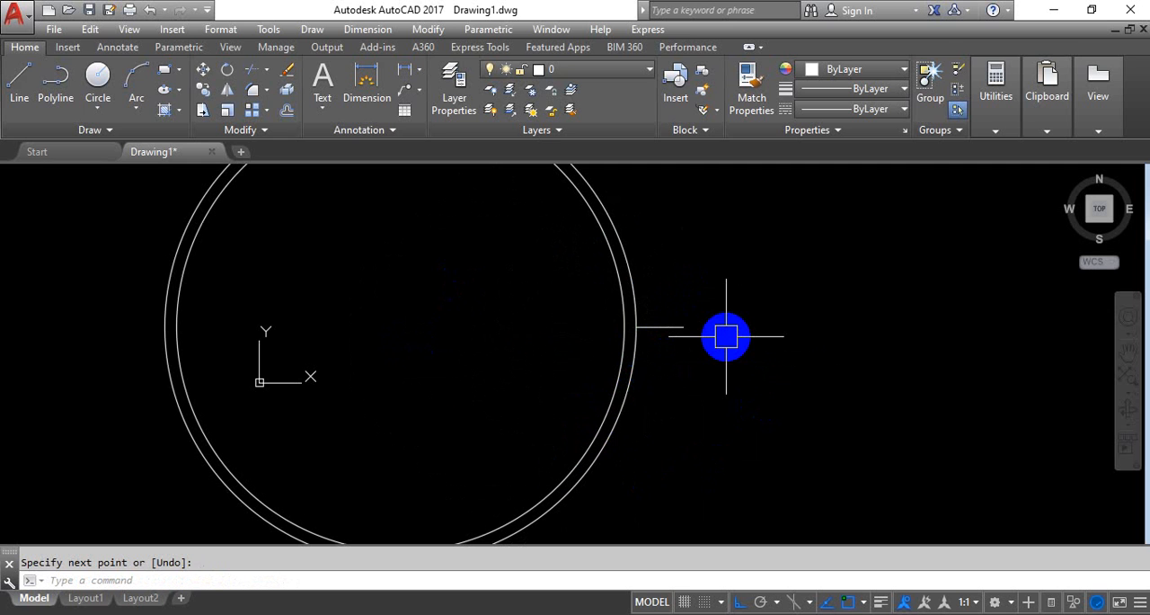
pyautogui.press('Return')
pyautogui.click(681, 324)
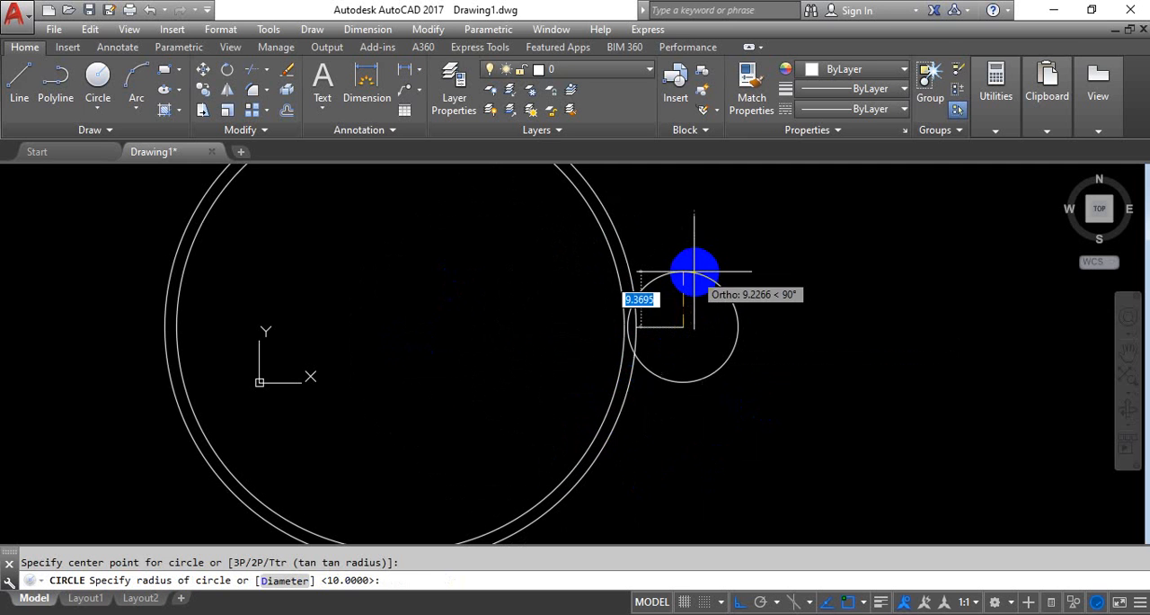
pyautogui.write('8')
pyautogui.press('Return')
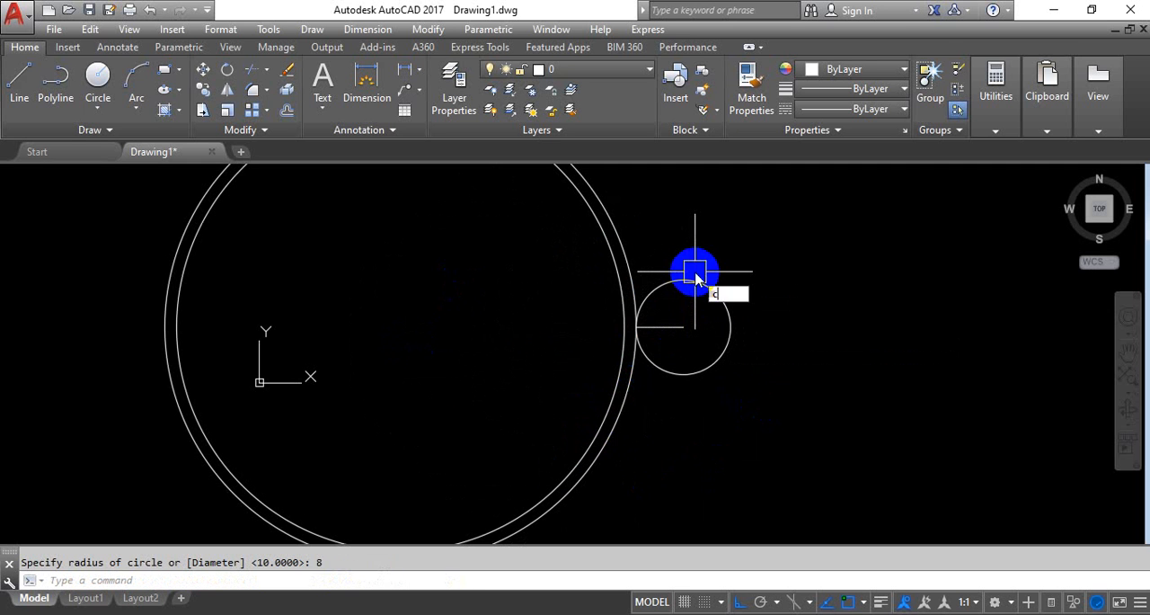
pyautogui.press('Return')
pyautogui.click(695, 272)
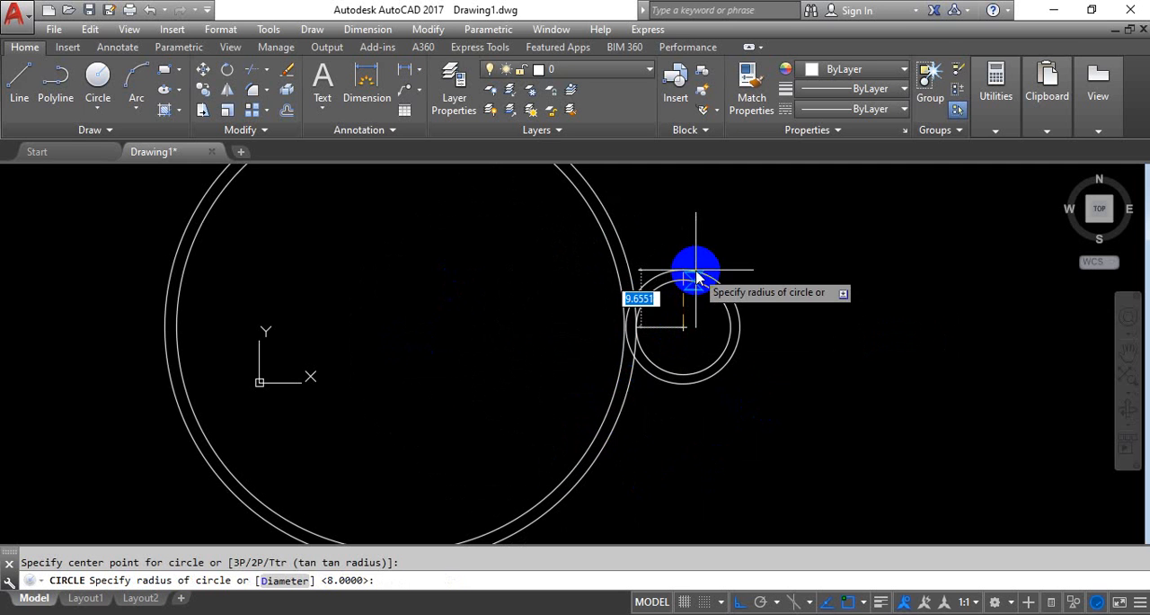
pyautogui.write('10')
pyautogui.press('Return')
# Draw a vertical line through the center of the 10-radius circle from its upper to its lower quadrant
pyautogui.write('l')
pyautogui.press('Return')
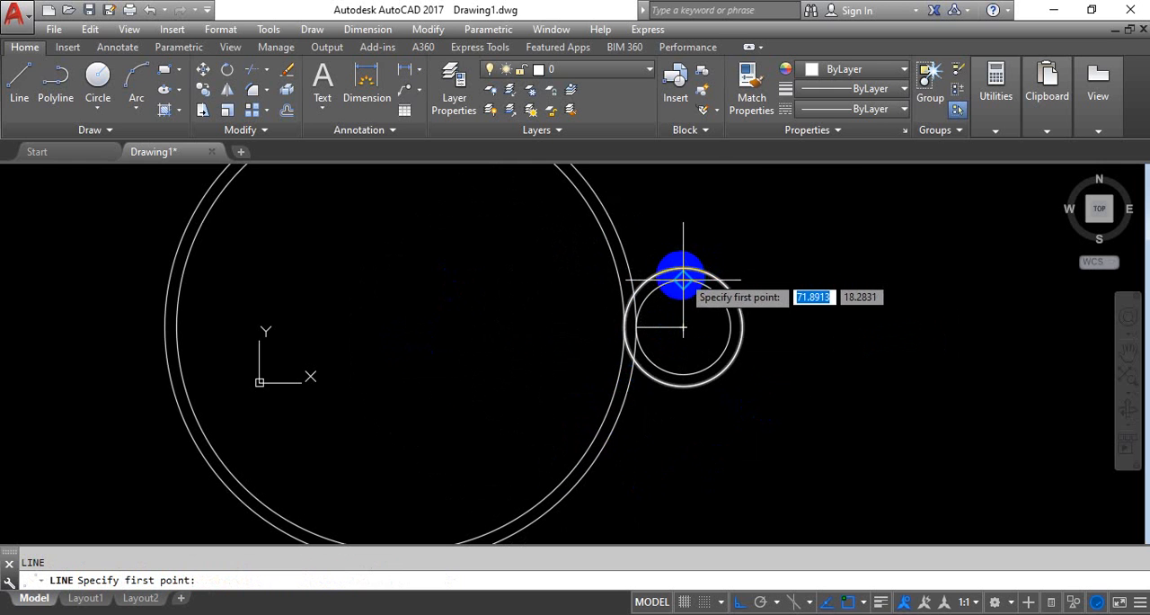
pyautogui.click(683, 267)
pyautogui.click(682, 386)
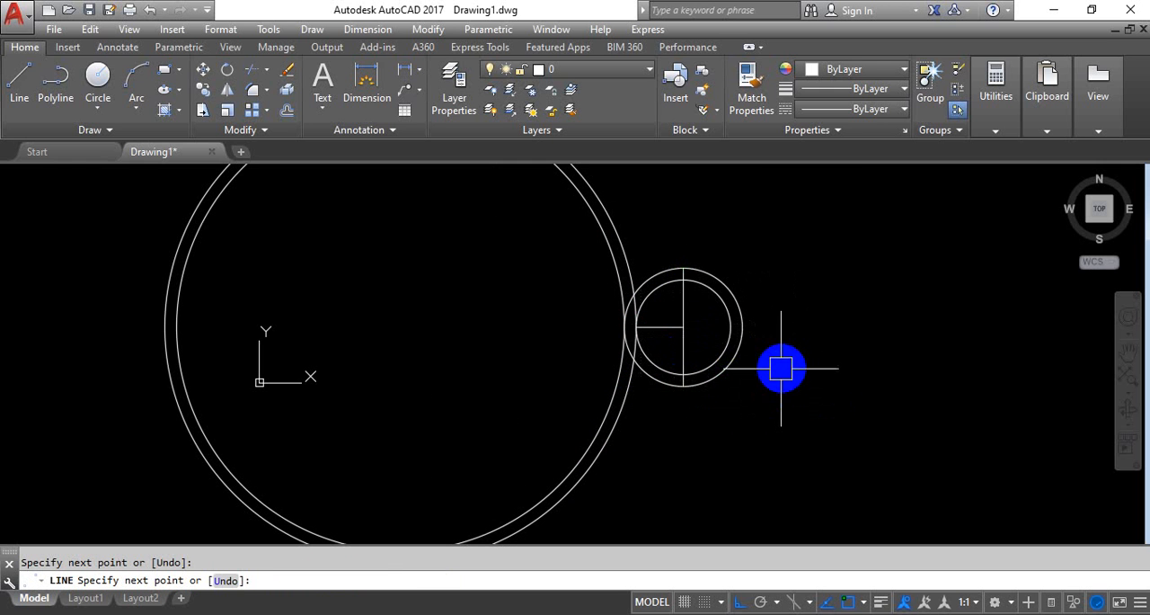
pyautogui.press('Return')
# Trim the left half of the 10-radius circle between the vertical line and the large ring, above and below
pyautogui.scroll(3, 680, 282)
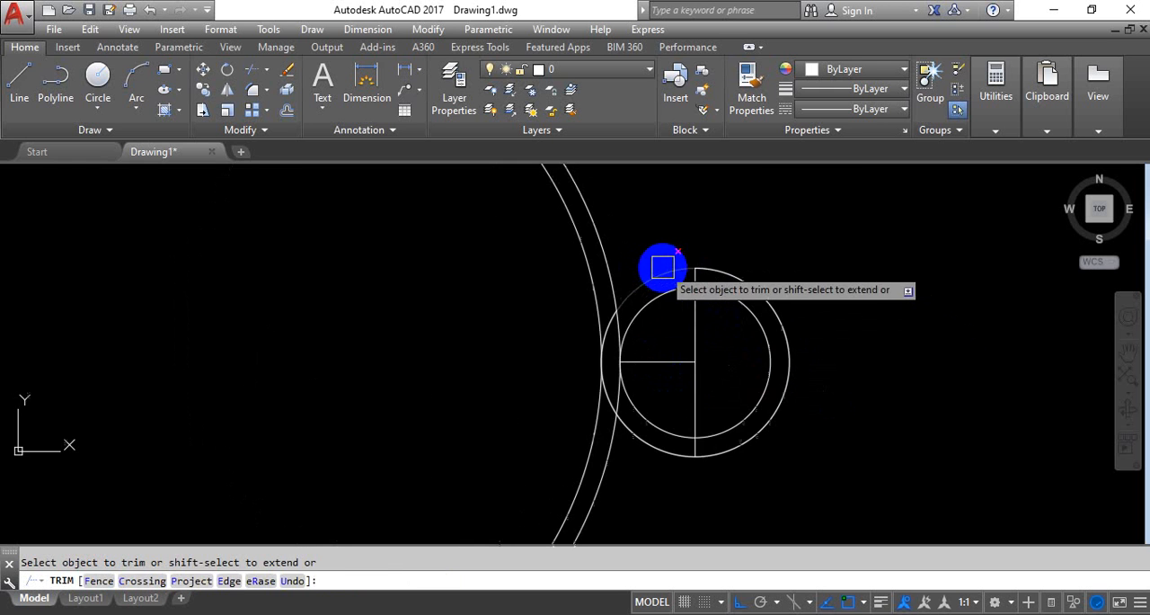
pyautogui.click(655, 440)
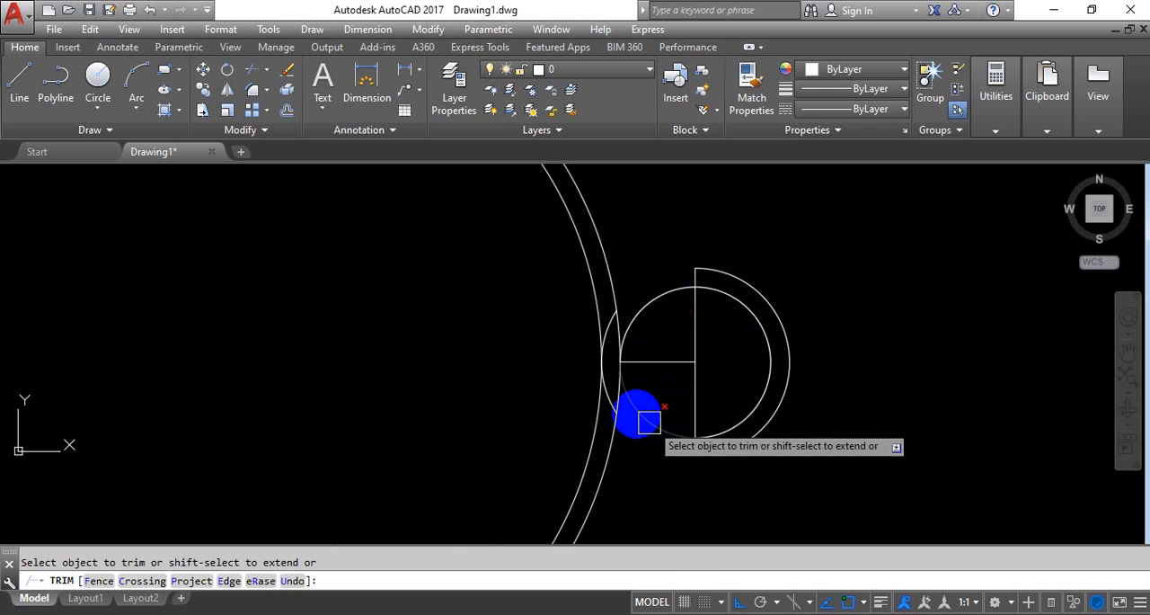
pyautogui.press('Return')
# Delete the leftover arc of the 10-radius circle inside the large ring and the 8-unit horizontal line
pyautogui.scroll(4, 581, 363)
pyautogui.click(637, 290)
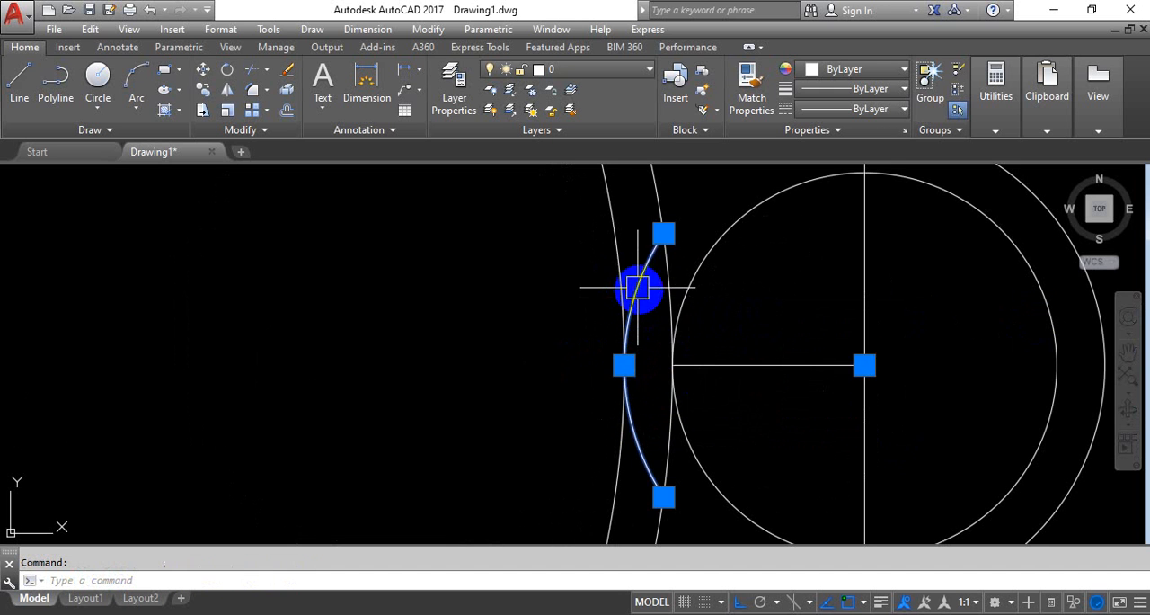
pyautogui.press('Delete')
pyautogui.click(764, 364)
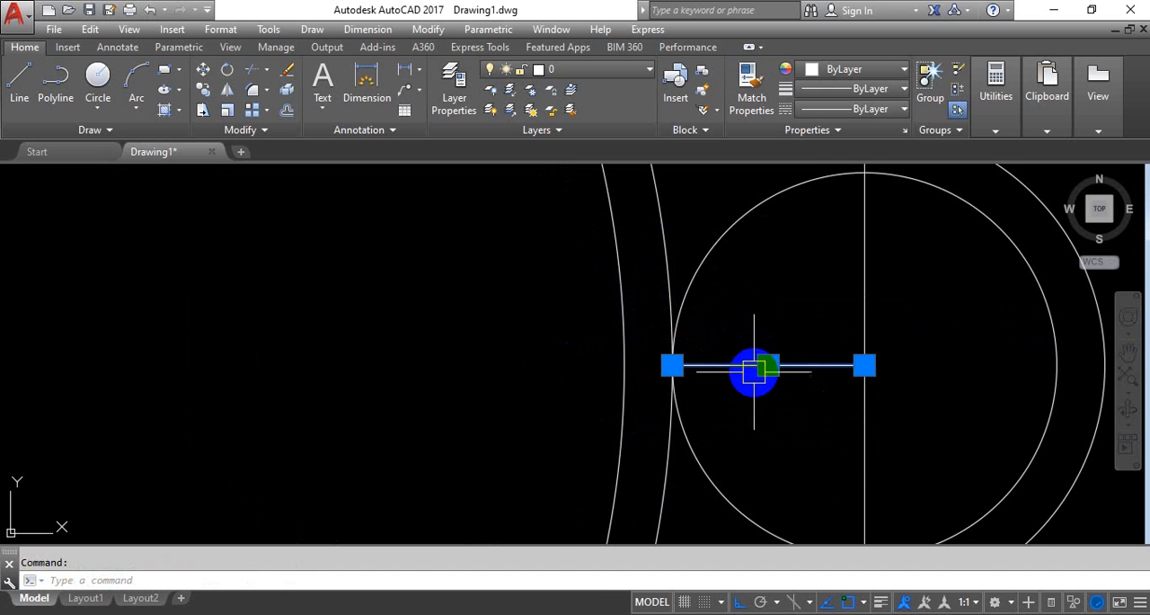
pyautogui.press('Delete')
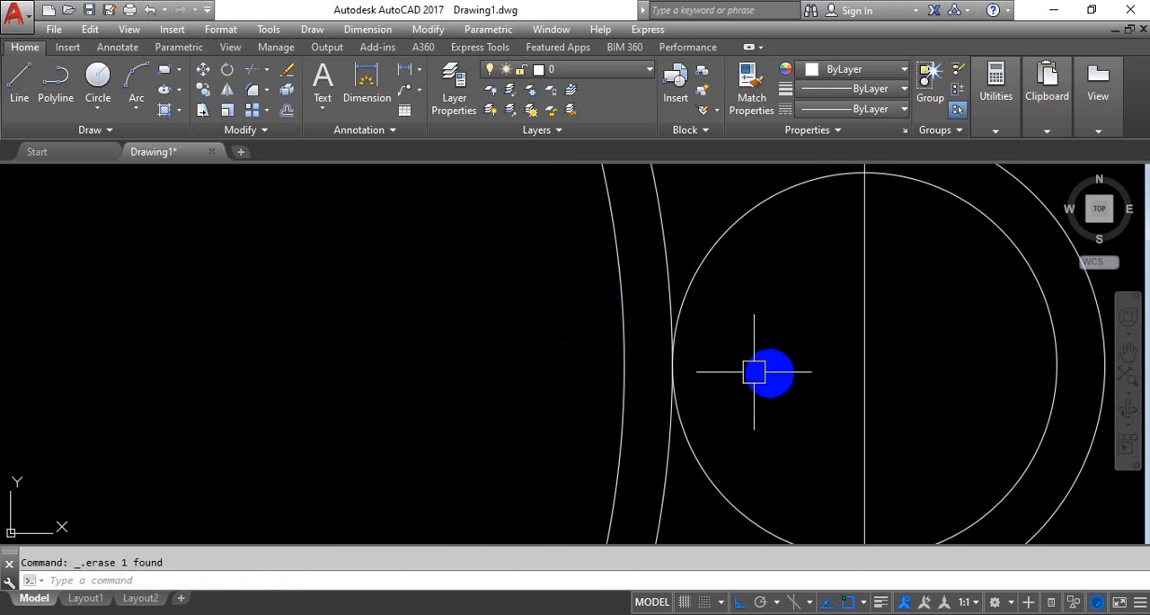
# Trim away the part of the vertical line that lies inside the right-hand 8-radius circle
pyautogui.write('tr')
pyautogui.press('Return')
# Draw a small cross of short lines at the center of the right-hand 8-radius circle
pyautogui.press('Return')
pyautogui.click(863, 357)
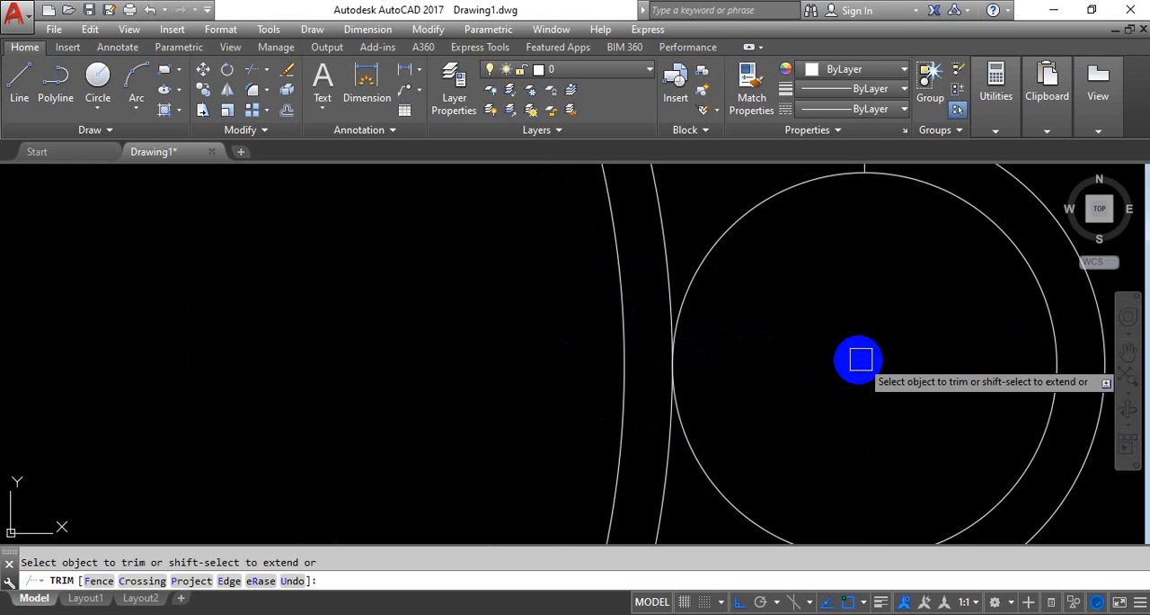
pyautogui.press('Escape')
pyautogui.write('l')
pyautogui.press('Return')
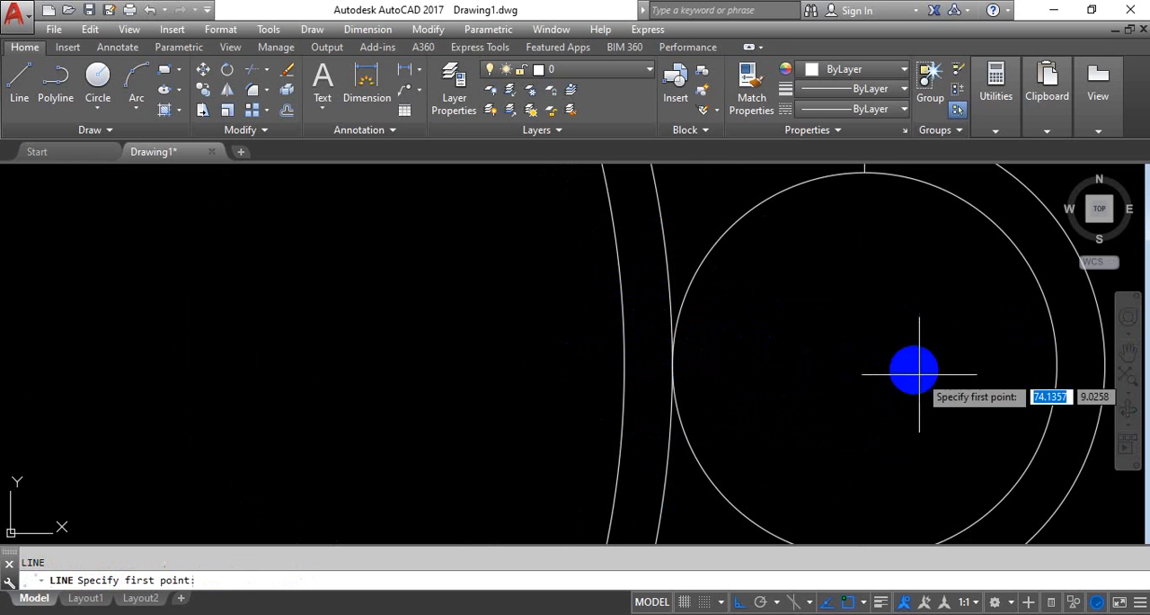
pyautogui.scroll(-2, 889, 318)
pyautogui.click(852, 355)
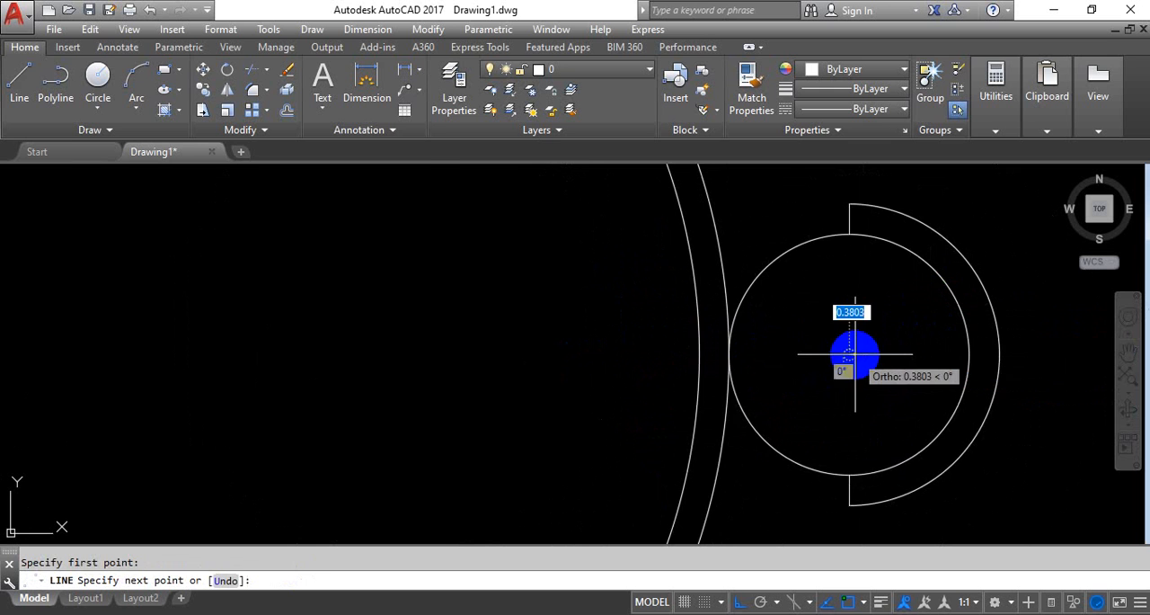
pyautogui.scroll(2, 855, 354)
pyautogui.press('Return')
pyautogui.press('Return')
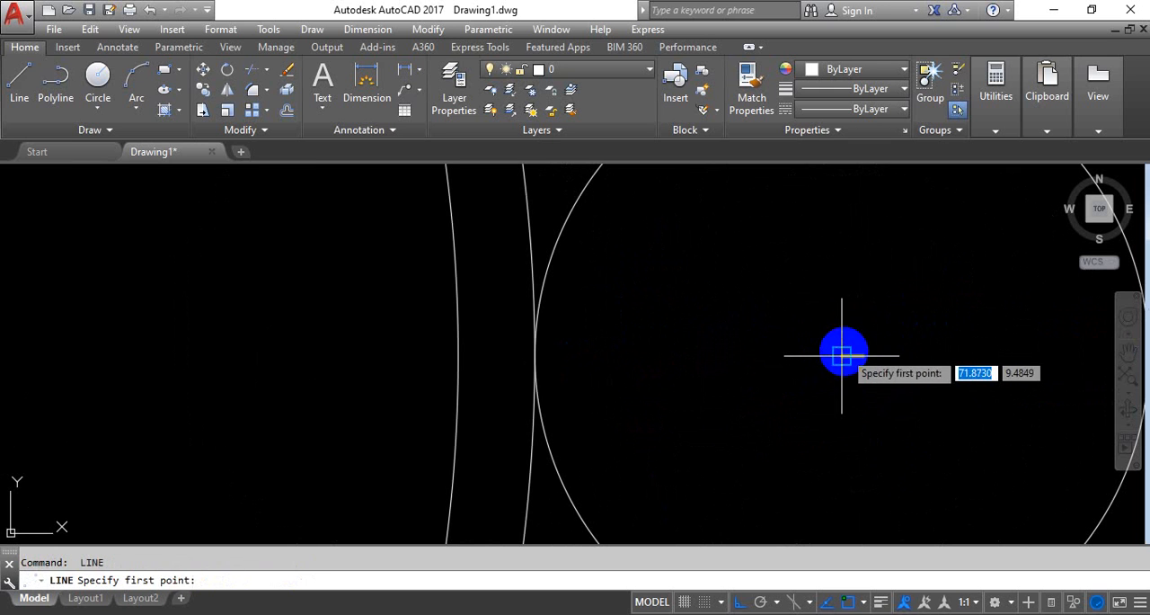
pyautogui.click(841, 356)
pyautogui.press('Return')
pyautogui.press('Return')
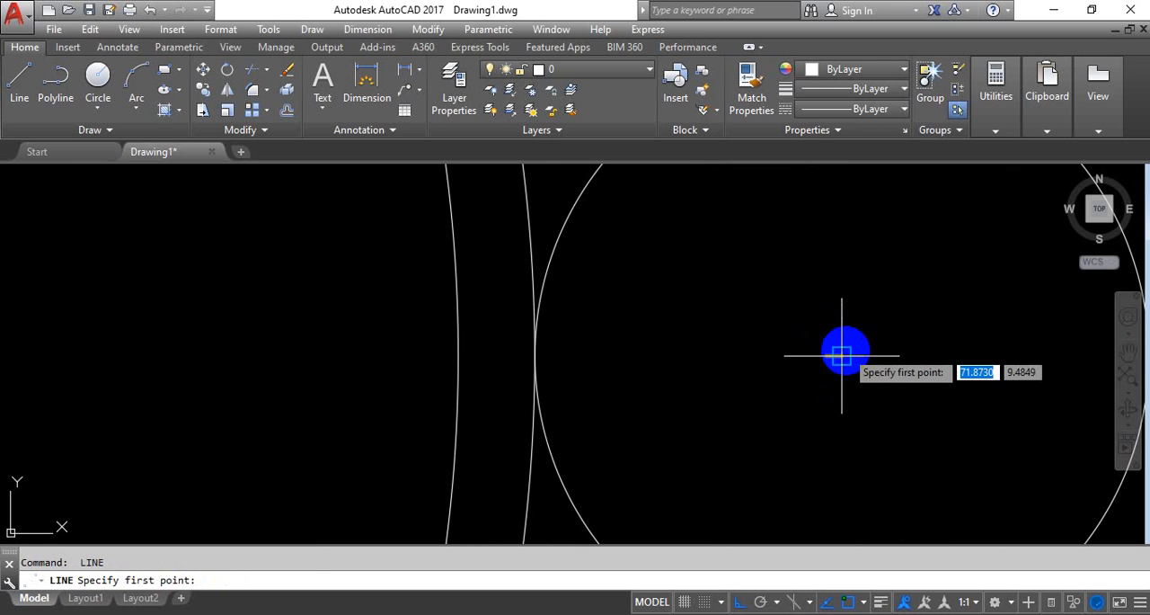
pyautogui.click(841, 357)
pyautogui.press('Return')
pyautogui.press('Return')
pyautogui.click(841, 357)
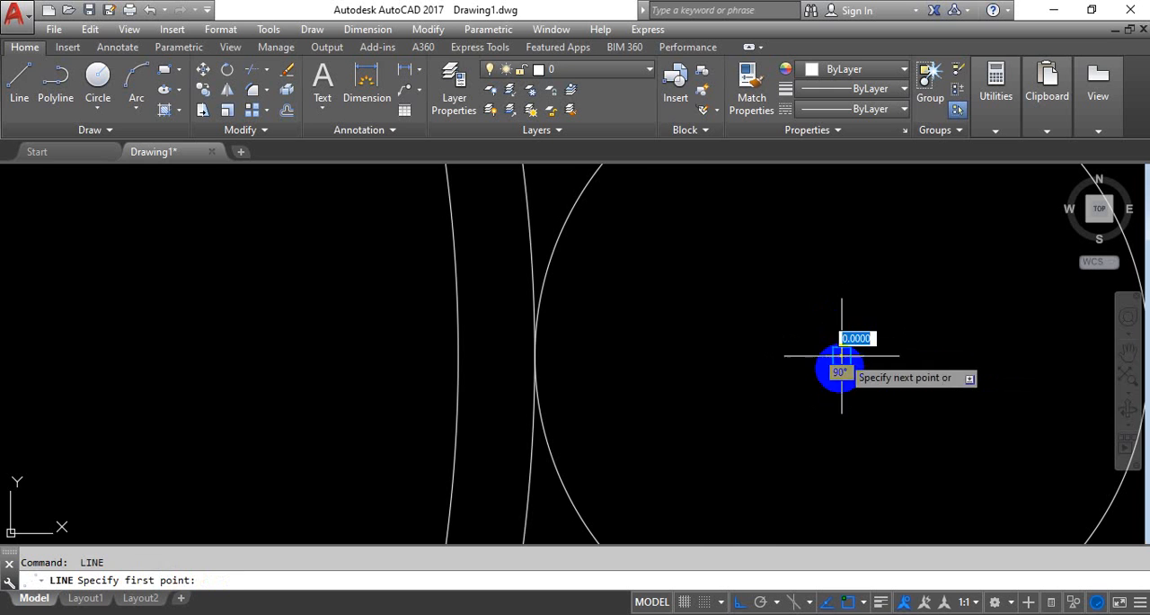
pyautogui.press('Return')
# Try to mirror the right-hand small circle and its half-ring arc about a vertical line through the large circle's center, keeping the source objects
pyautogui.scroll(-5, 935, 318)
pyautogui.moveTo(986, 316); pyautogui.dragTo(870, 301, button='middle')
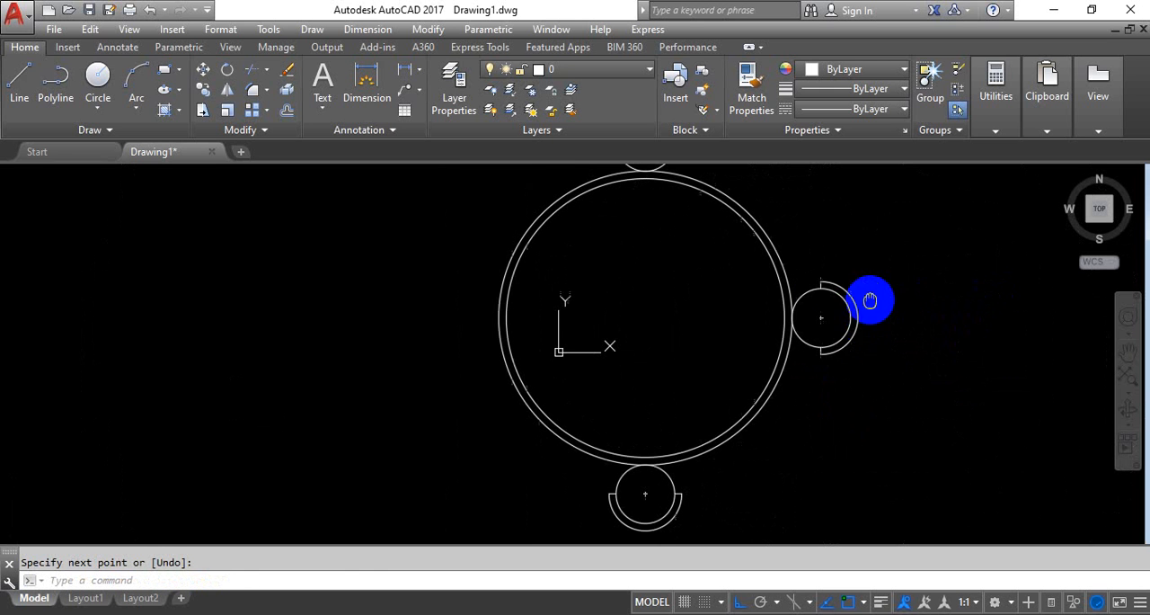
pyautogui.click(891, 277)
pyautogui.click(825, 369)
pyautogui.write('m')
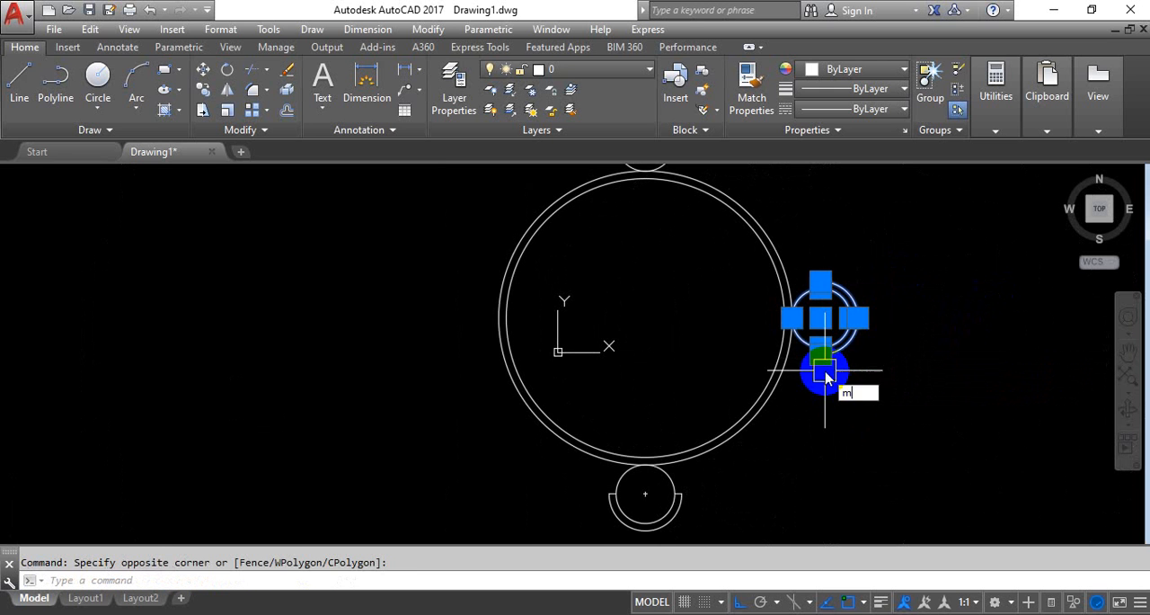
pyautogui.write('i')
pyautogui.press('Return')
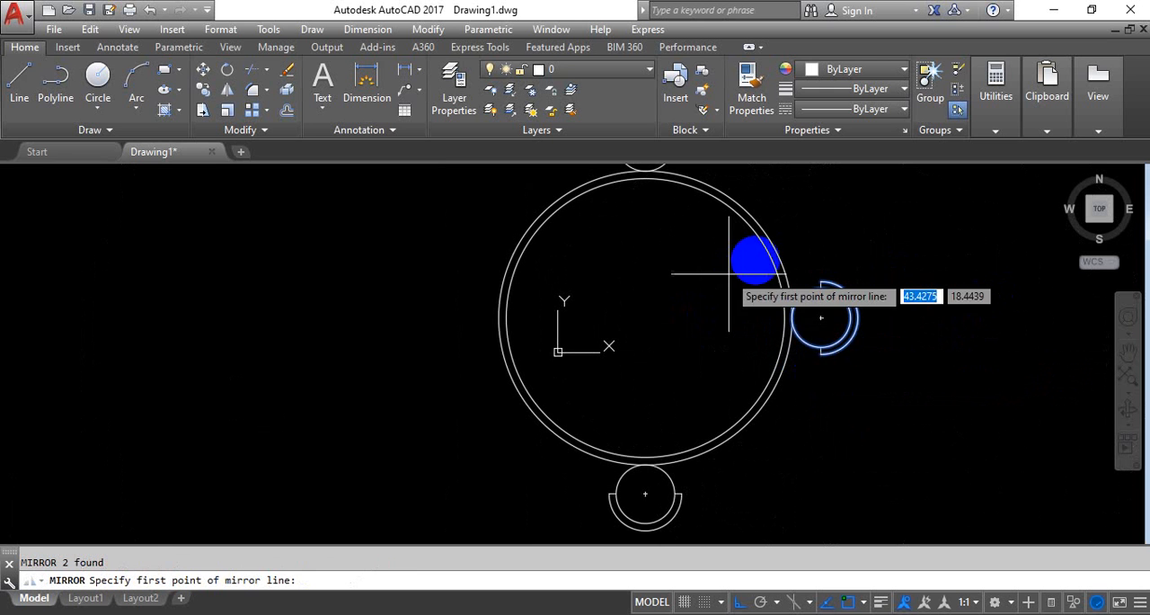
pyautogui.click(645, 317)
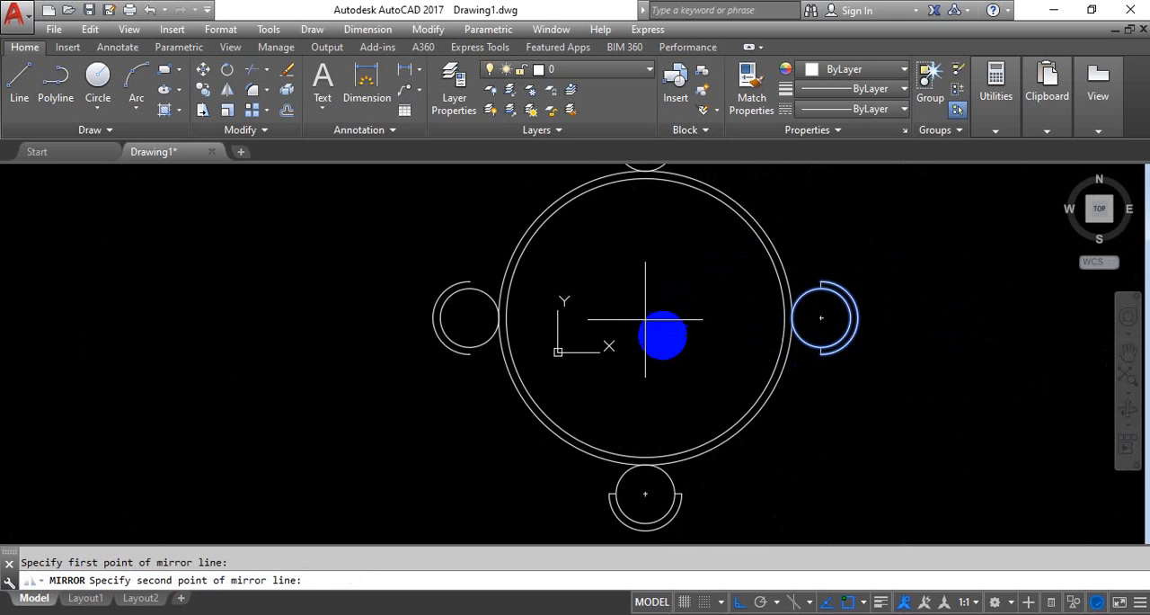
pyautogui.scroll(-2, 665, 305)
pyautogui.click(649, 436)
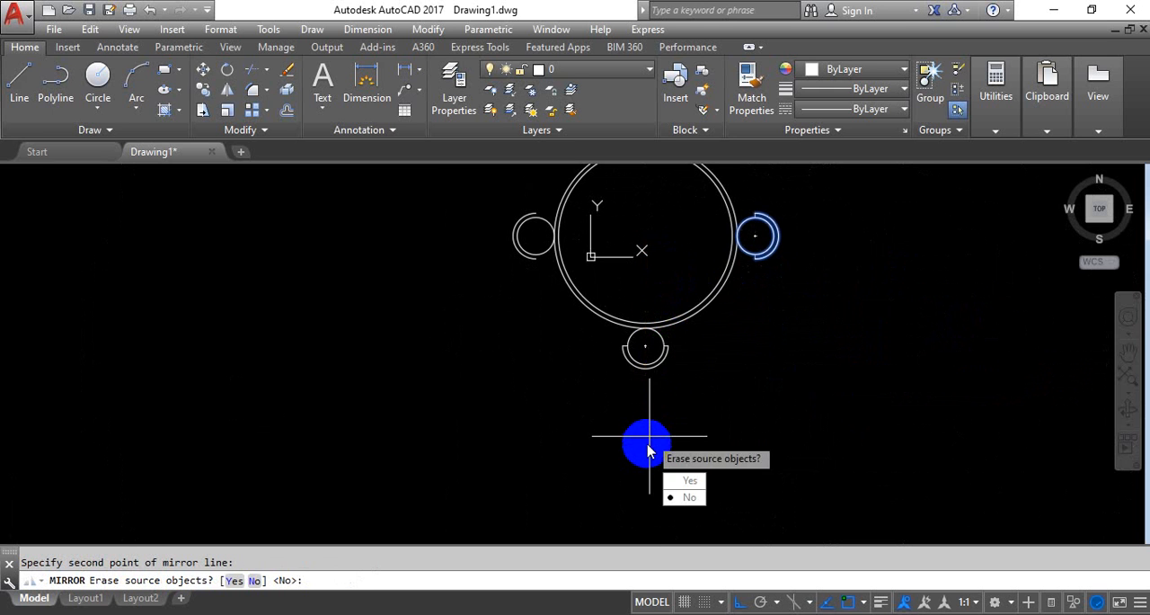
pyautogui.press('Return')
pyautogui.moveTo(686, 282); pyautogui.dragTo(663, 316, button='middle')
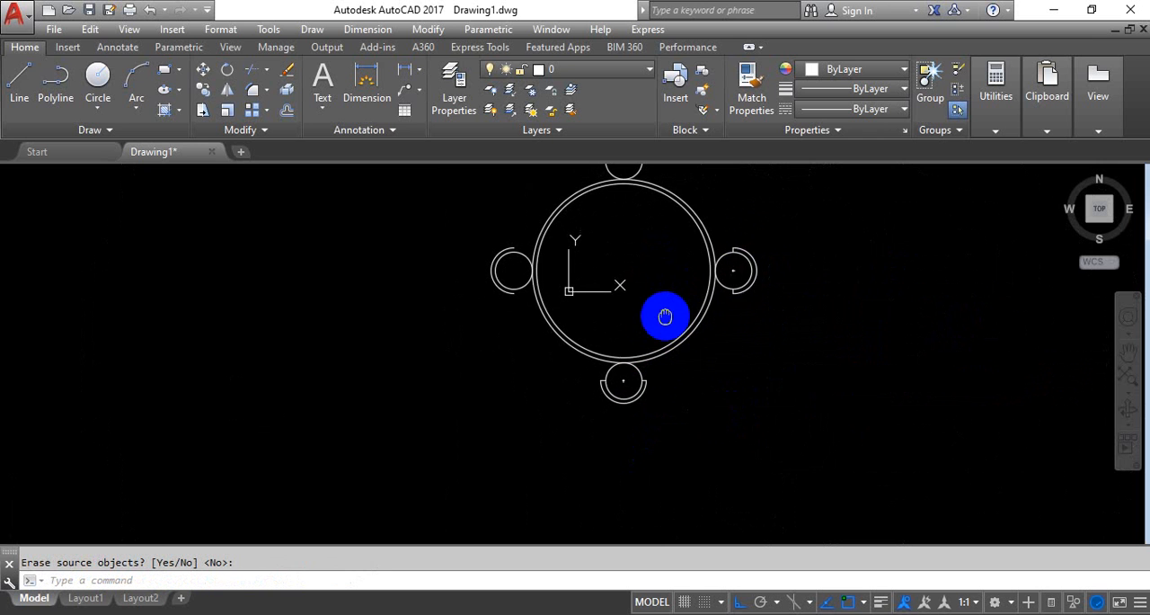
# Undo the last mirror of the right-hand circle and arc
pyautogui.scroll(4, 715, 270)
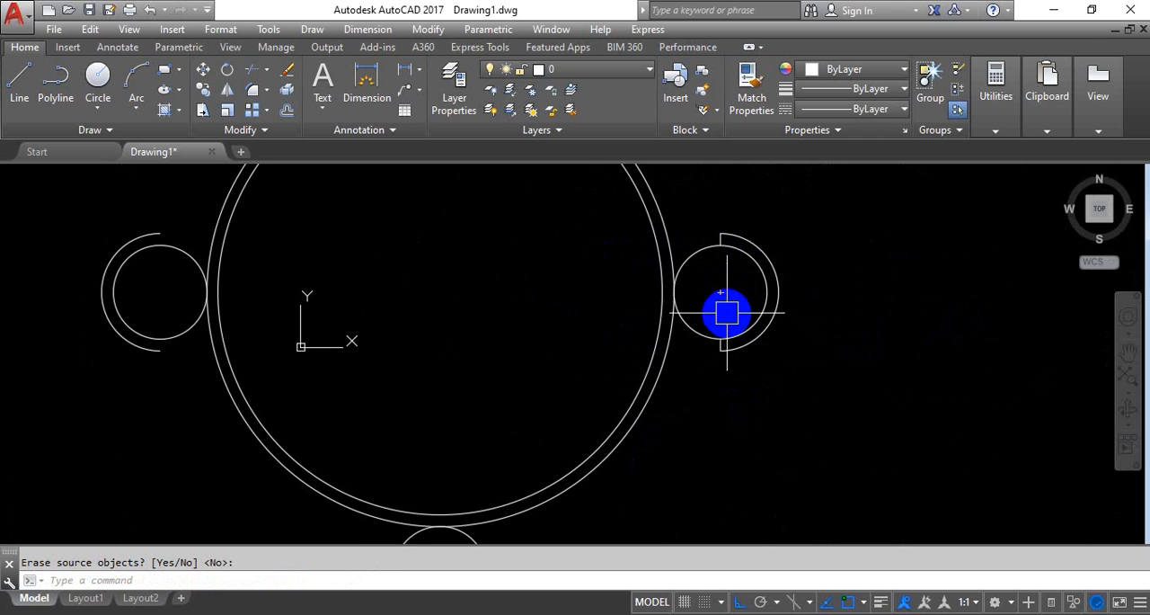
pyautogui.hotkey('ctrl', 'z')
pyautogui.hotkey('ctrl', 'z')
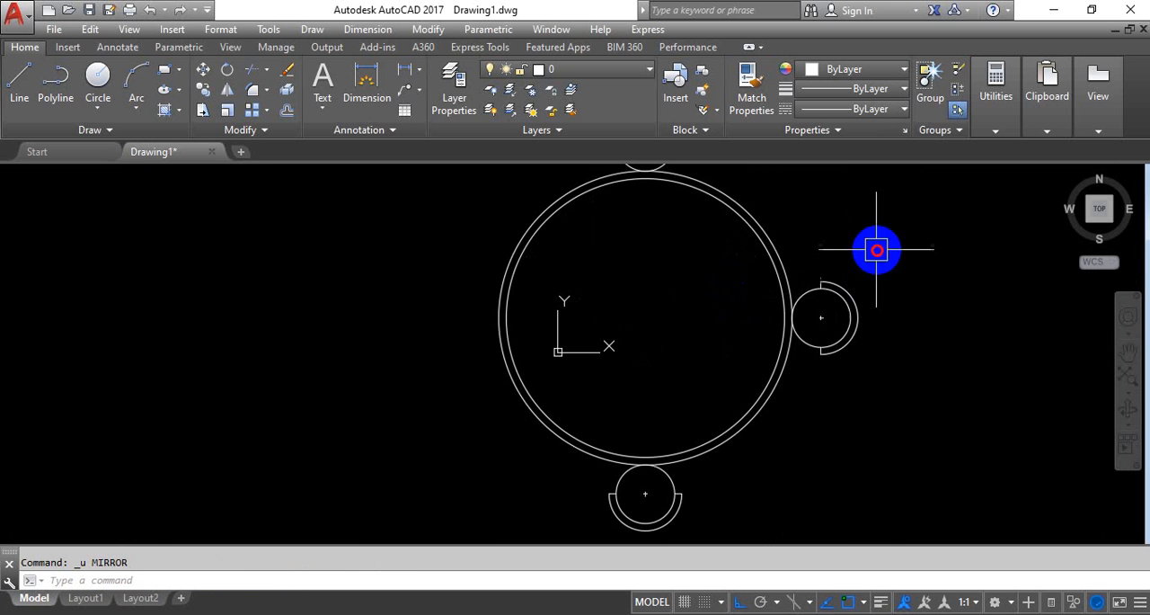
# Mirror the complete right-hand unit, including end lines and center cross, about the large circle's vertical centerline, keeping the source objects
pyautogui.click(877, 250)
pyautogui.click(815, 367)
pyautogui.scroll(4, 834, 333)
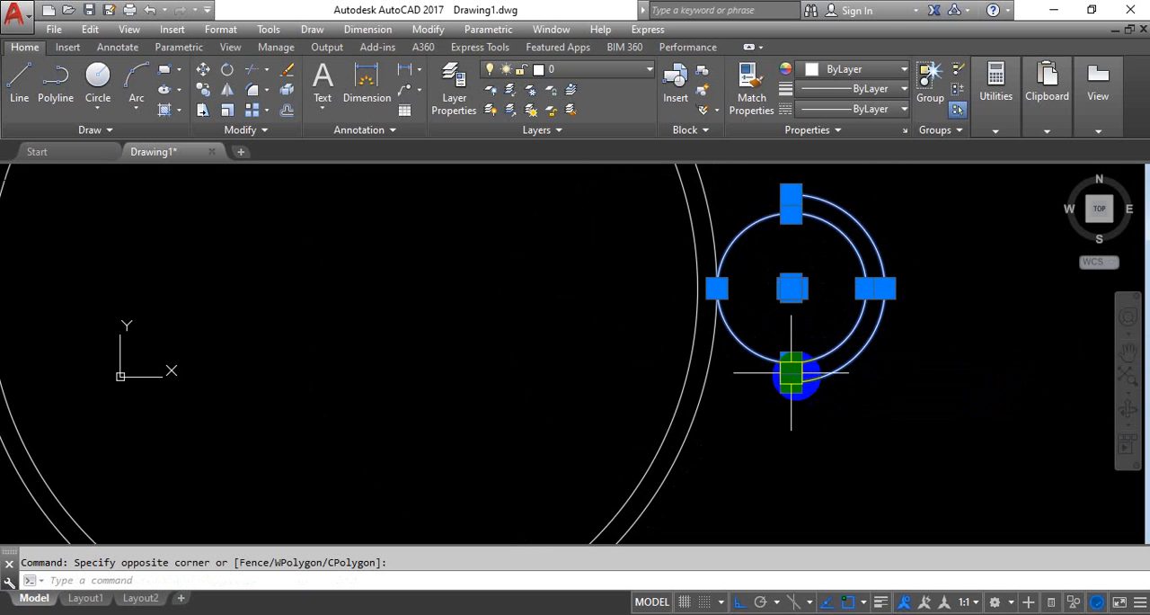
pyautogui.write('i')
pyautogui.press('Return')
pyautogui.scroll(-4, 710, 333)
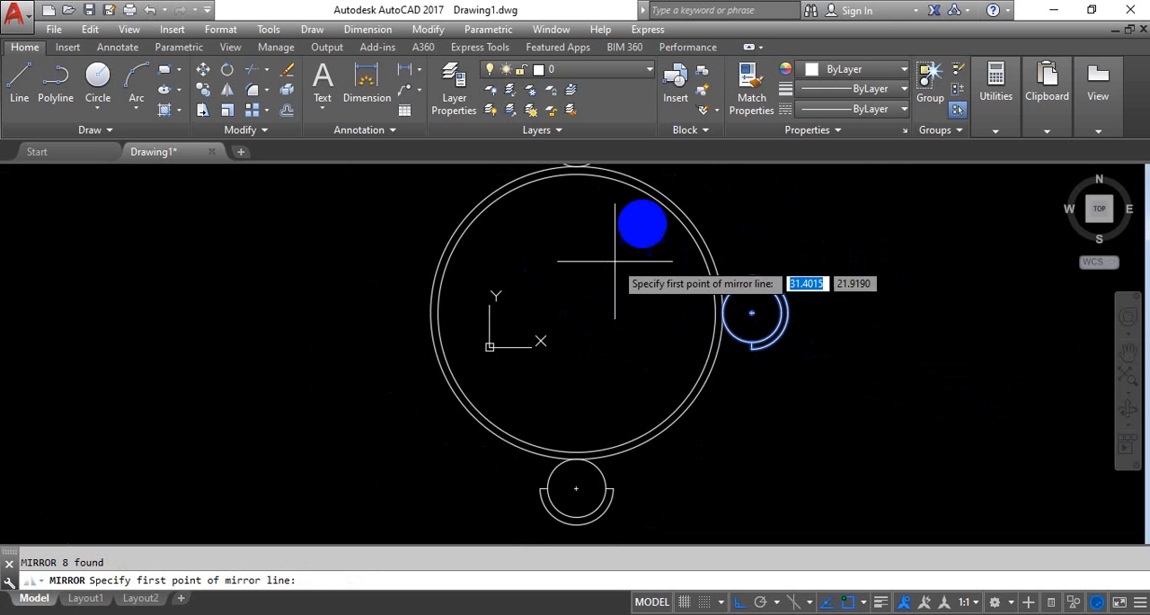
pyautogui.click(576, 312)
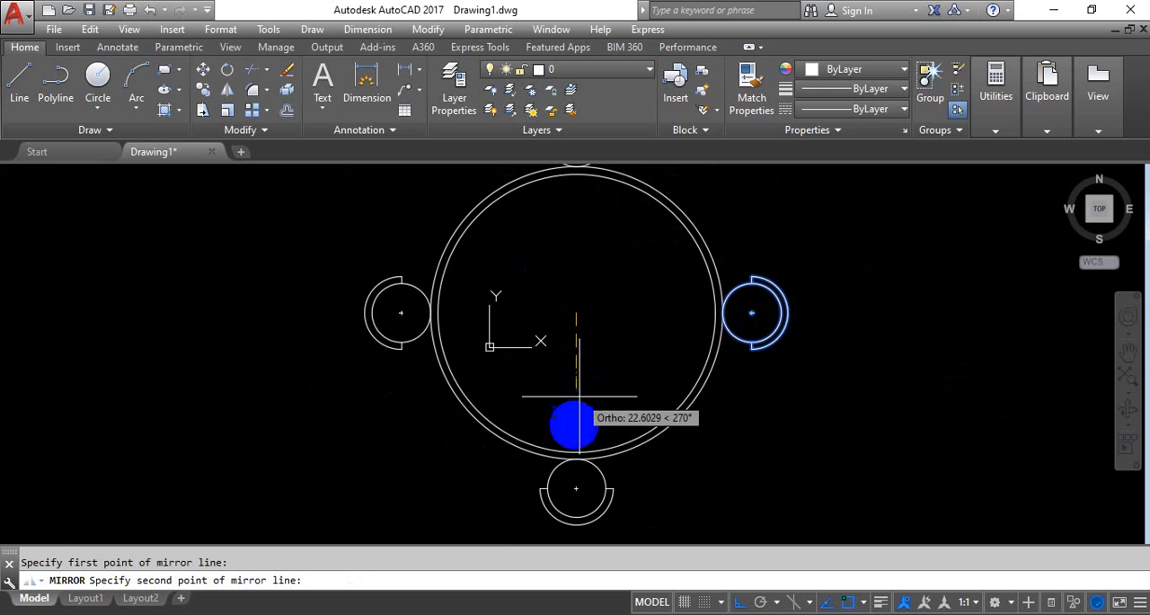
pyautogui.click(576, 488)
pyautogui.press('Return')
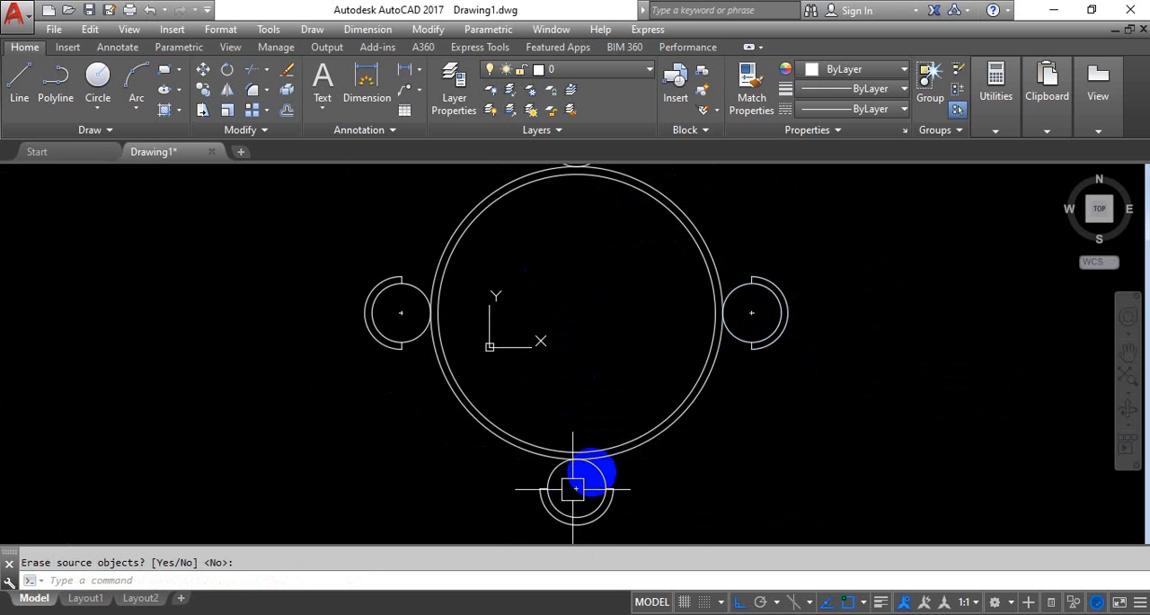
pyautogui.scroll(-4, 719, 378)
pyautogui.moveTo(760, 347); pyautogui.dragTo(708, 311, button='middle')
pyautogui.scroll(2, 563, 304)
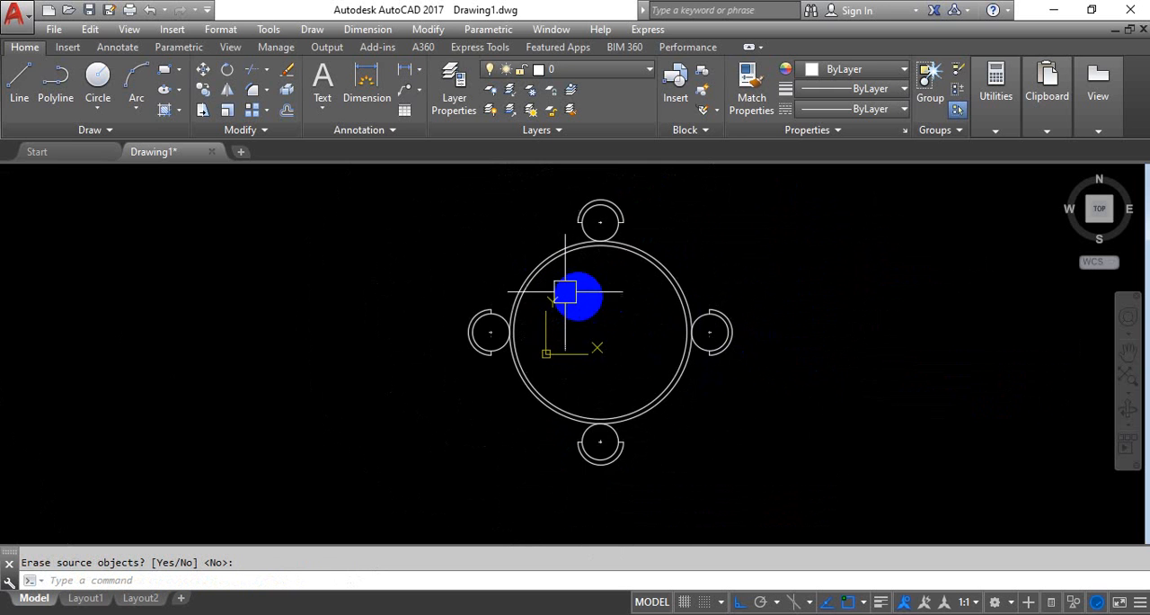
pyautogui.moveTo(625, 327); pyautogui.dragTo(565, 346, button='middle')
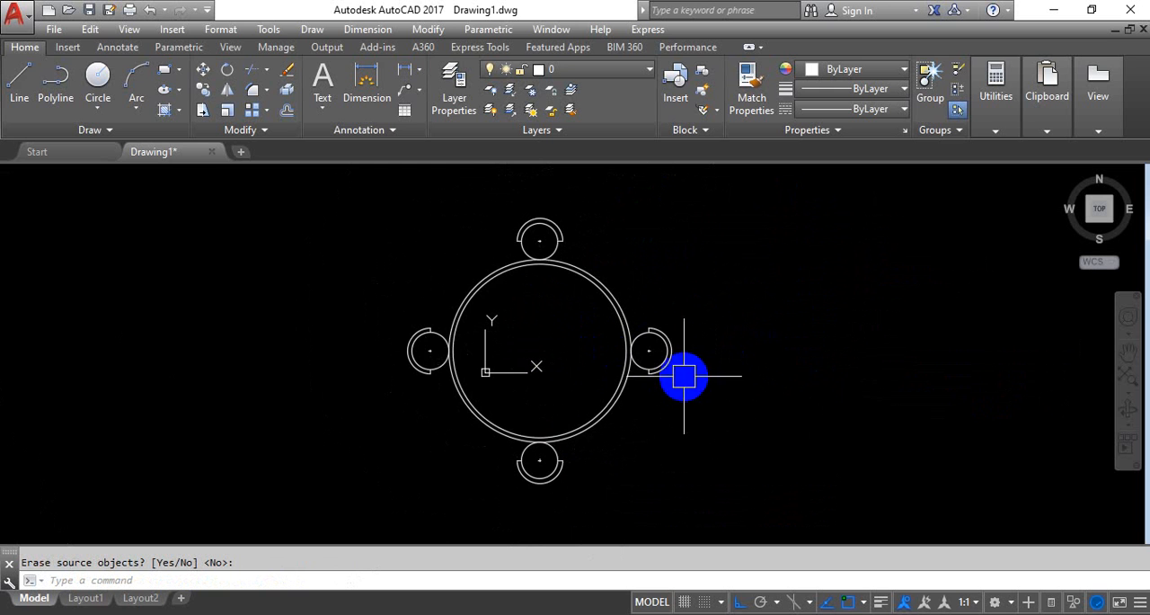
pyautogui.scroll(2, 563, 342)
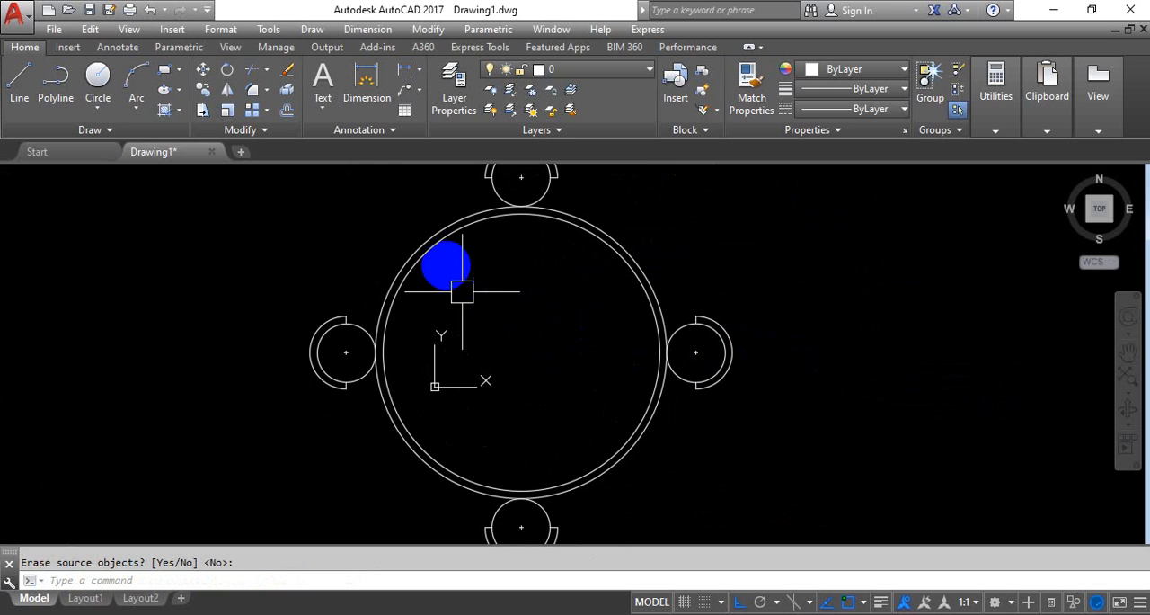
# Move the entire double ring with its four surrounding circle and half-ring units horizontally to the right, clear of the drawing's origin
pyautogui.scroll(-2, 645, 437)
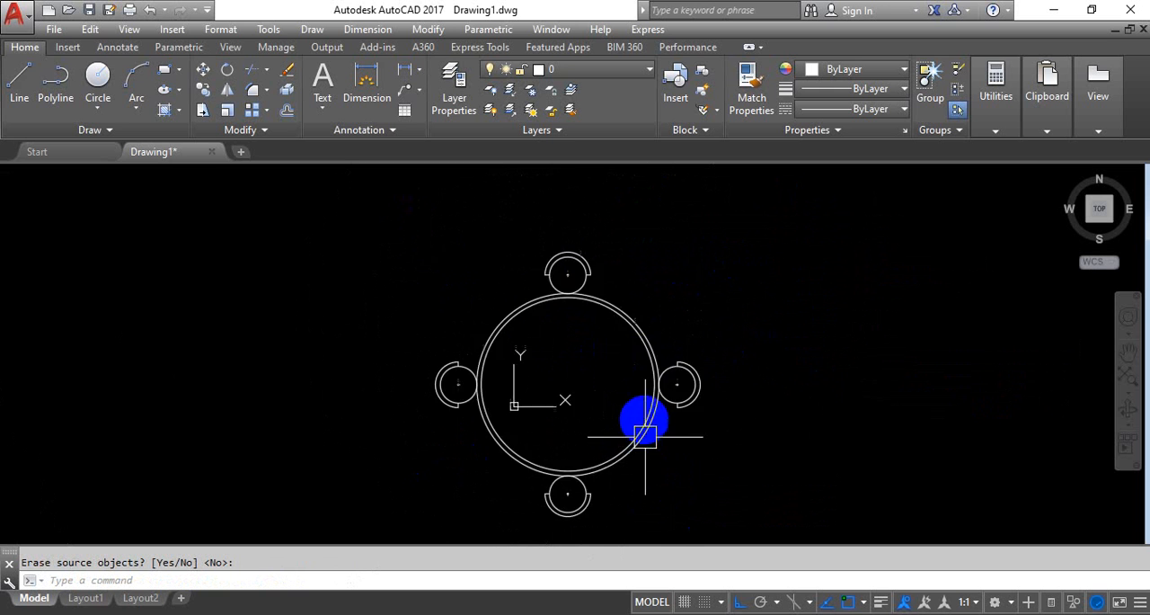
pyautogui.scroll(-2, 645, 437)
pyautogui.scroll(2, 614, 399)
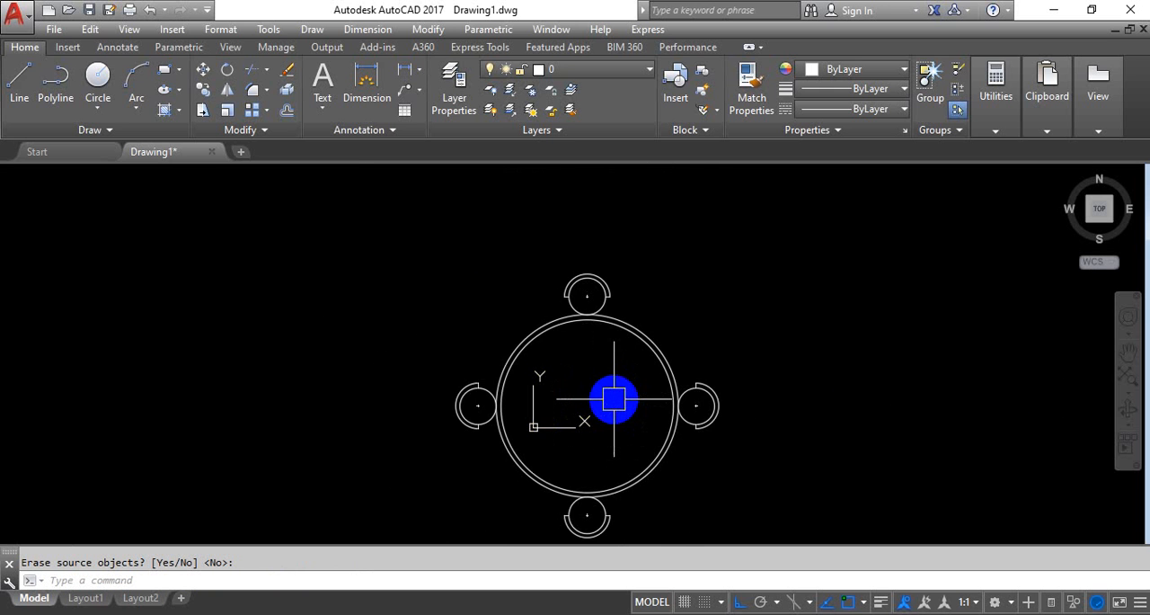
pyautogui.moveTo(614, 399)
pyautogui.mouseDown(button='middle')
pyautogui.moveTo(611, 341)
pyautogui.moveTo(635, 303)
pyautogui.mouseUp(button='middle')
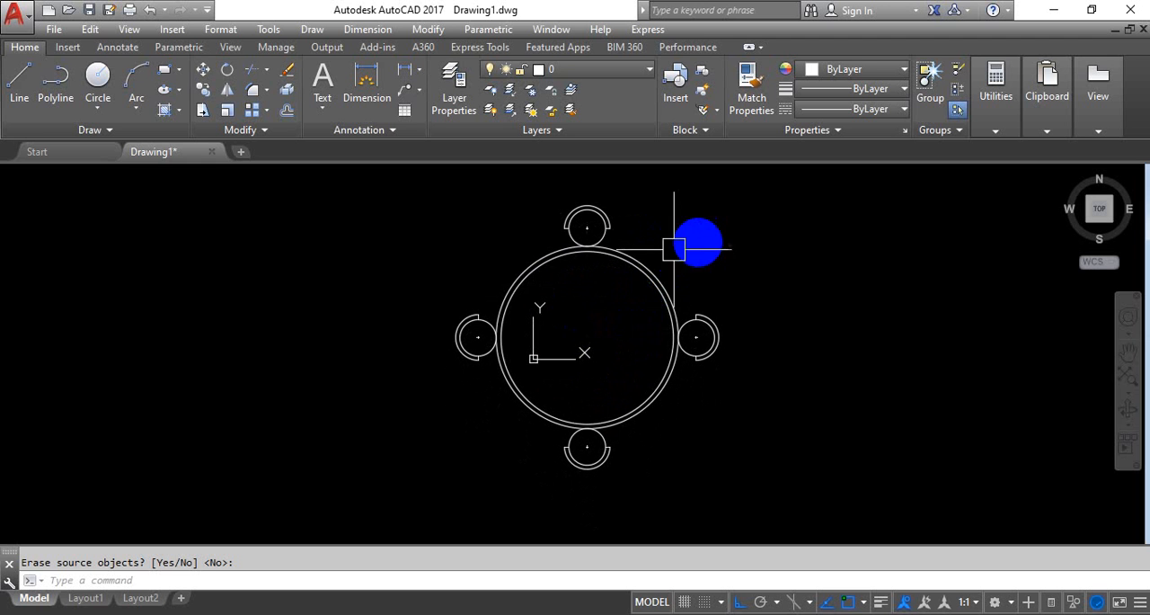
pyautogui.scroll(-2, 683, 241)
pyautogui.scroll(2, 608, 316)
pyautogui.scroll(-1, 638, 286)
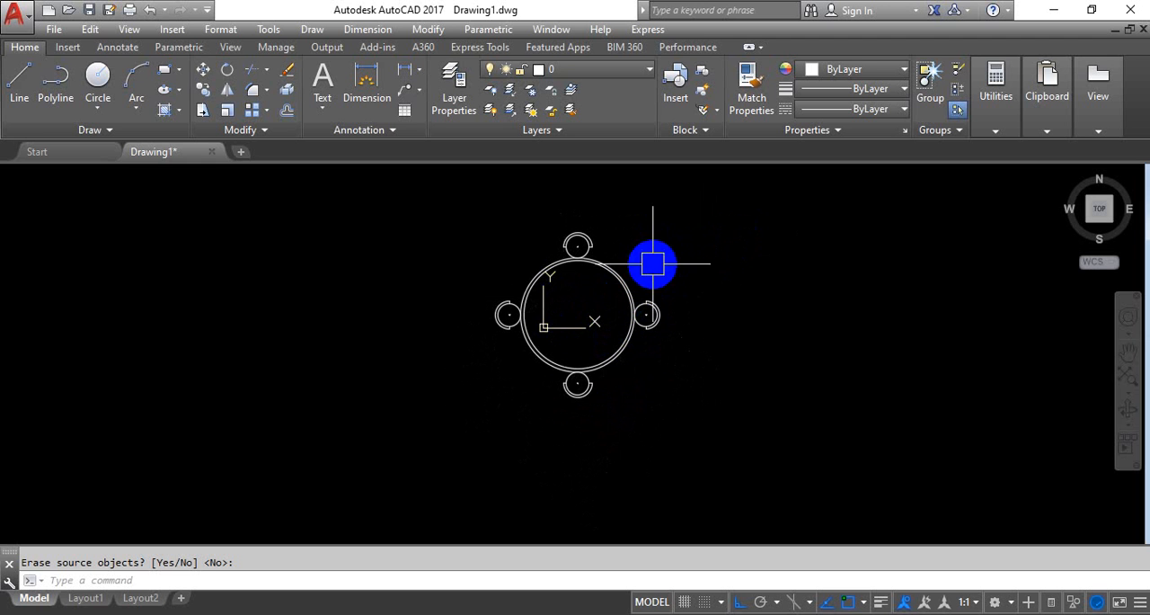
pyautogui.click(694, 223)
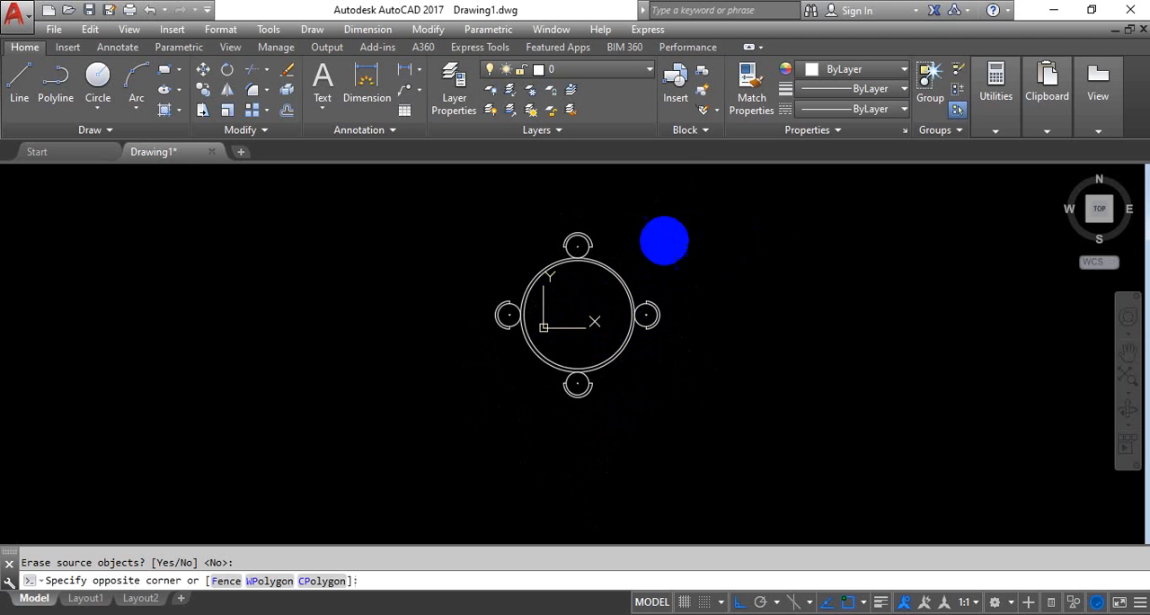
pyautogui.click(494, 462)
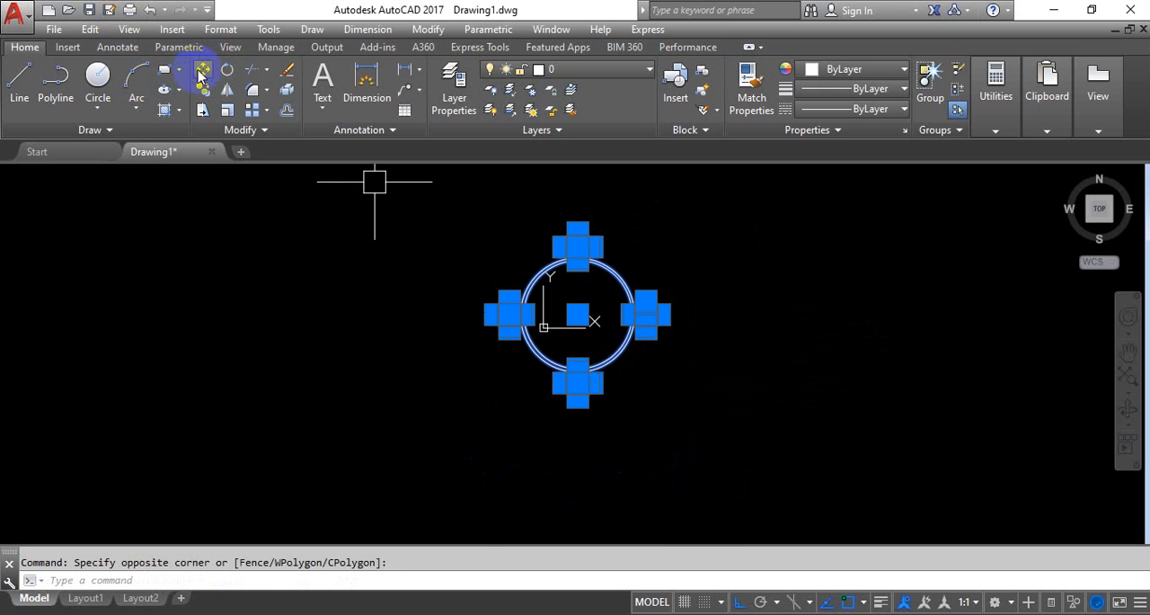
pyautogui.click(200, 76)
pyautogui.click(570, 334)
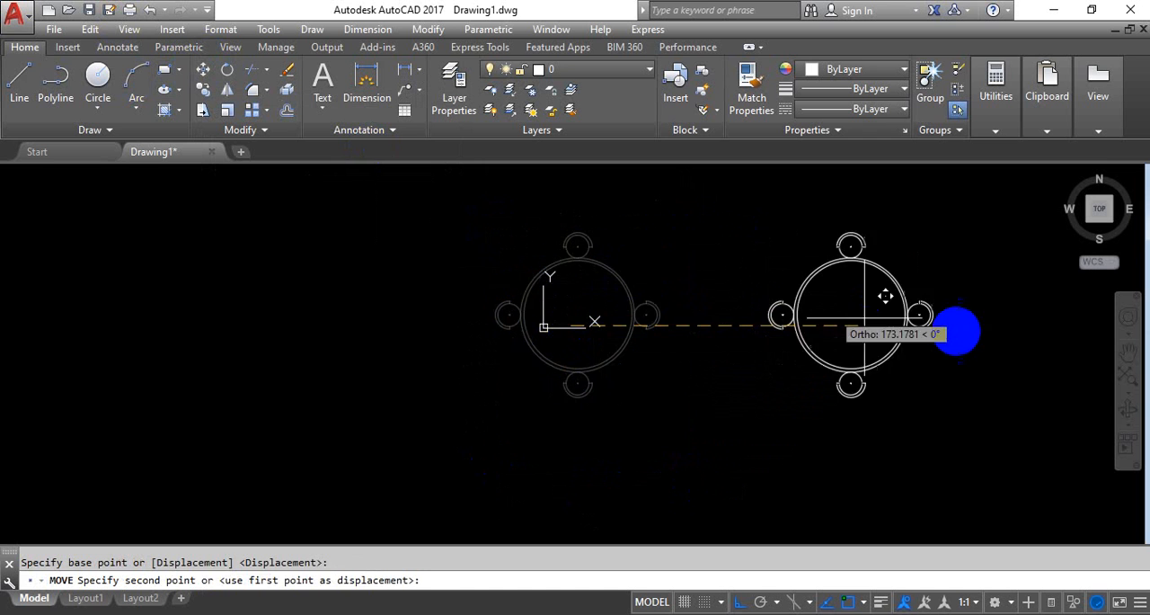
pyautogui.click(936, 338)
pyautogui.moveTo(860, 331); pyautogui.dragTo(456, 375, button='middle')
pyautogui.scroll(3, 541, 357)
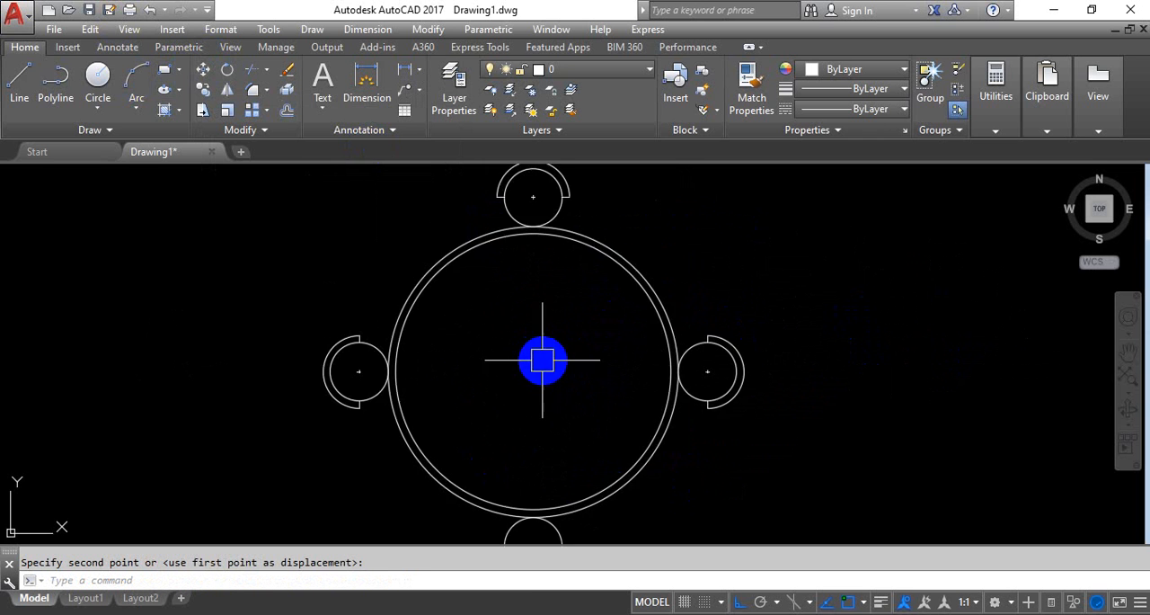
pyautogui.scroll(-2, 557, 352)
pyautogui.scroll(2, 559, 344)
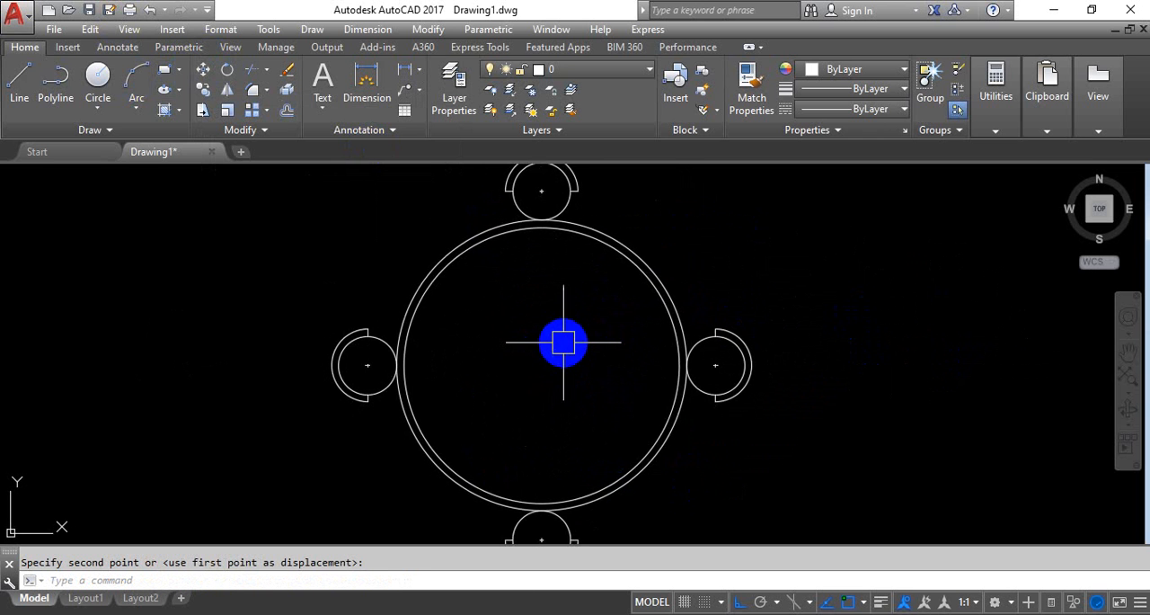
pyautogui.scroll(-2, 575, 340)
pyautogui.moveTo(584, 337); pyautogui.dragTo(589, 316, button='middle')
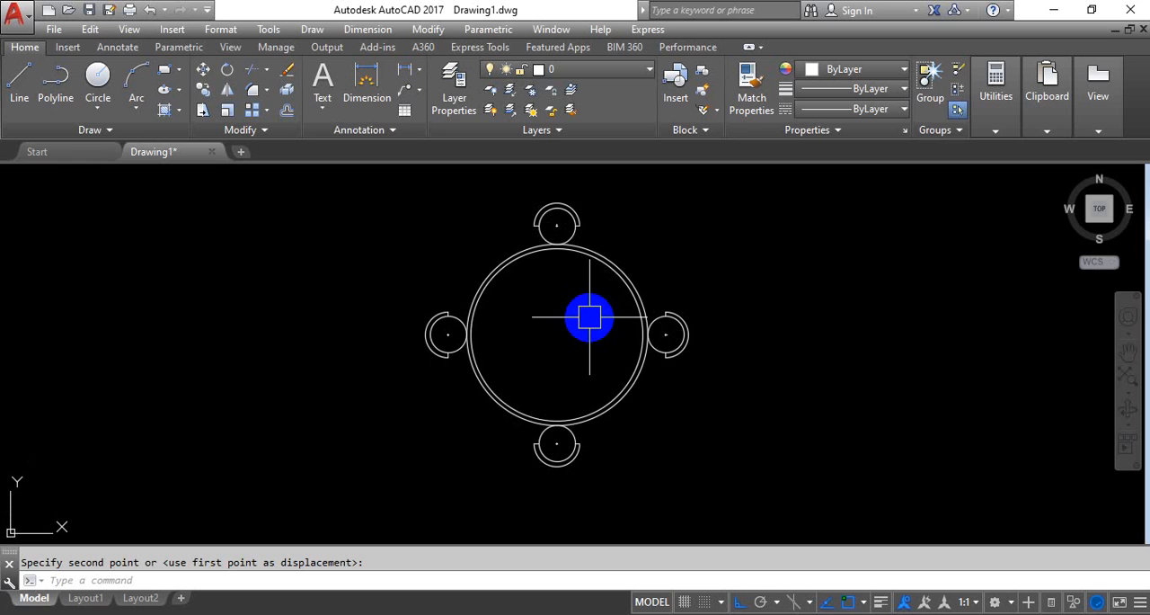